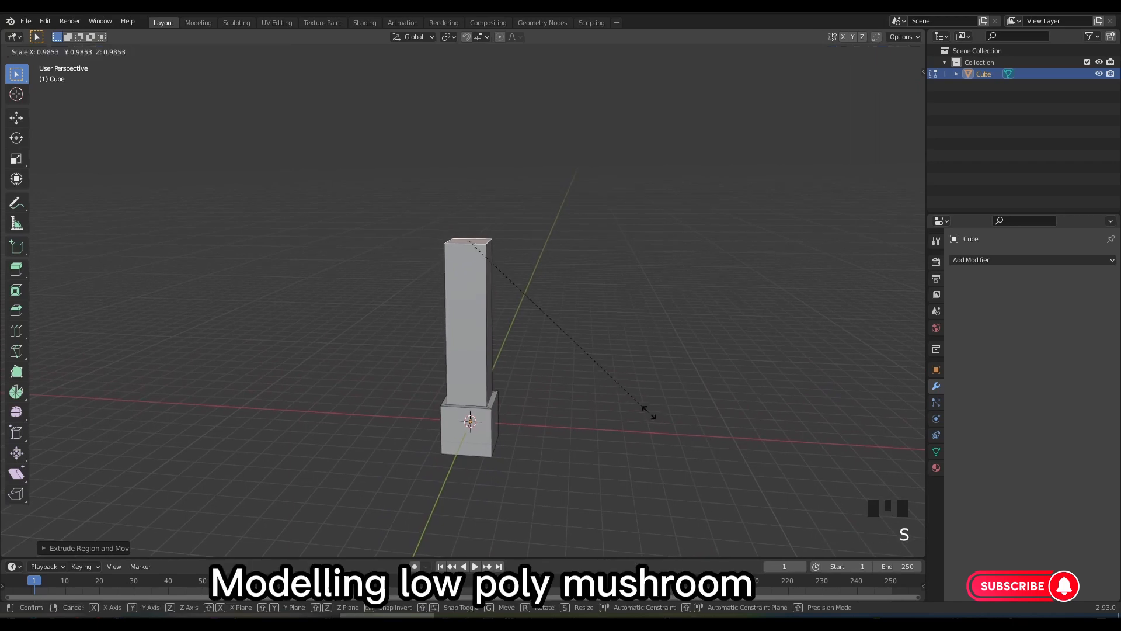
# Taper the stem's top face, then extrude a slightly wider collar block about 1.04 m high on top of it
pyautogui.click(584, 361)
pyautogui.press('e')
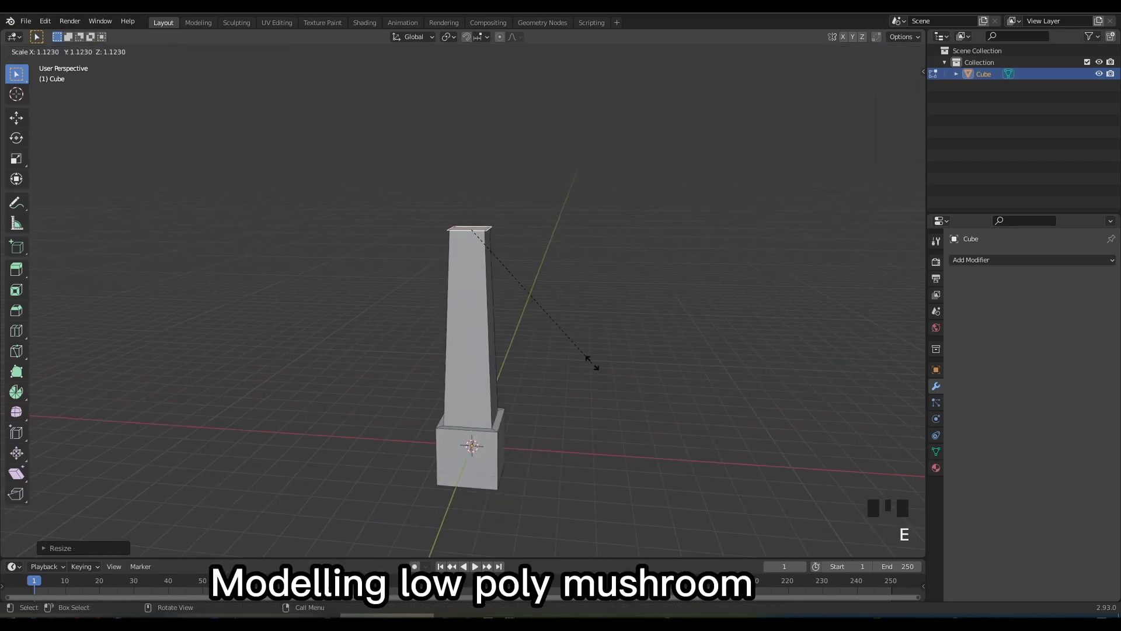
pyautogui.press('e')
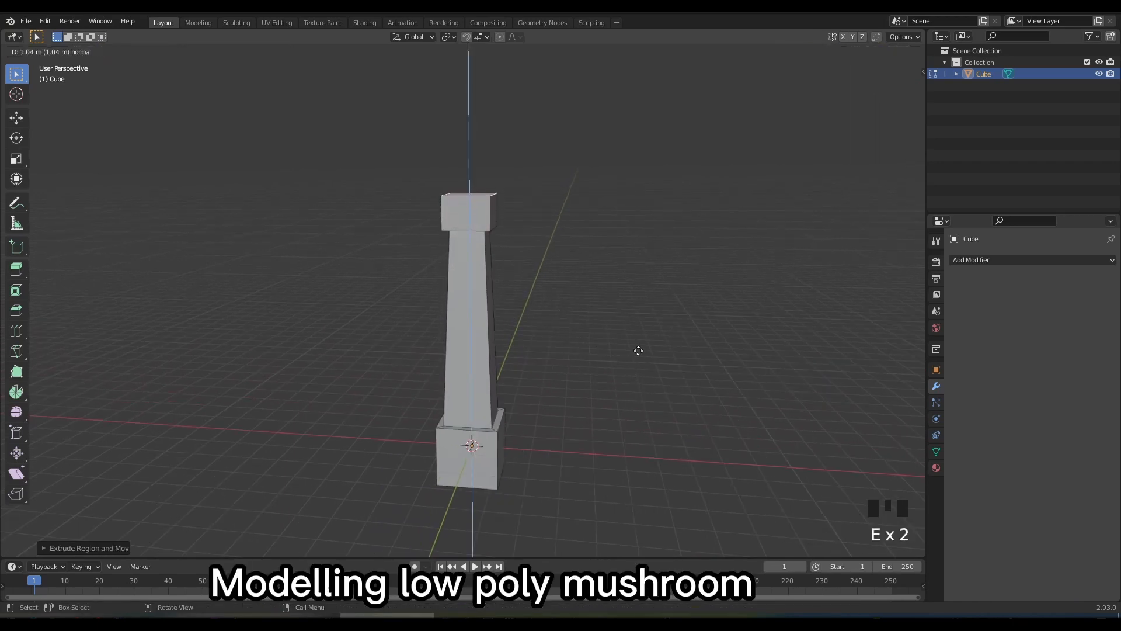
pyautogui.click(638, 350)
# Extrude the collar's top face again and scale it outward into a wide, flat base for the mushroom cap
pyautogui.scroll(-2, 591, 358)
pyautogui.press('e')
pyautogui.press('s')
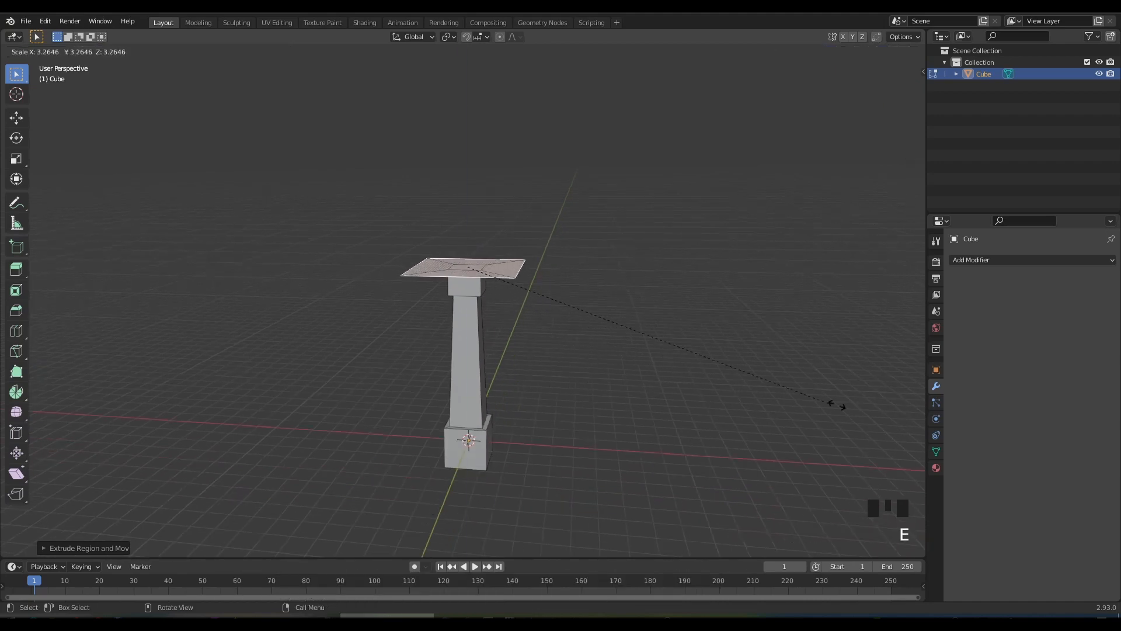
pyautogui.click(459, 450)
# Extrude the cap base upward about 3.71 m and scale its top face down to about 0.15
pyautogui.press('e')
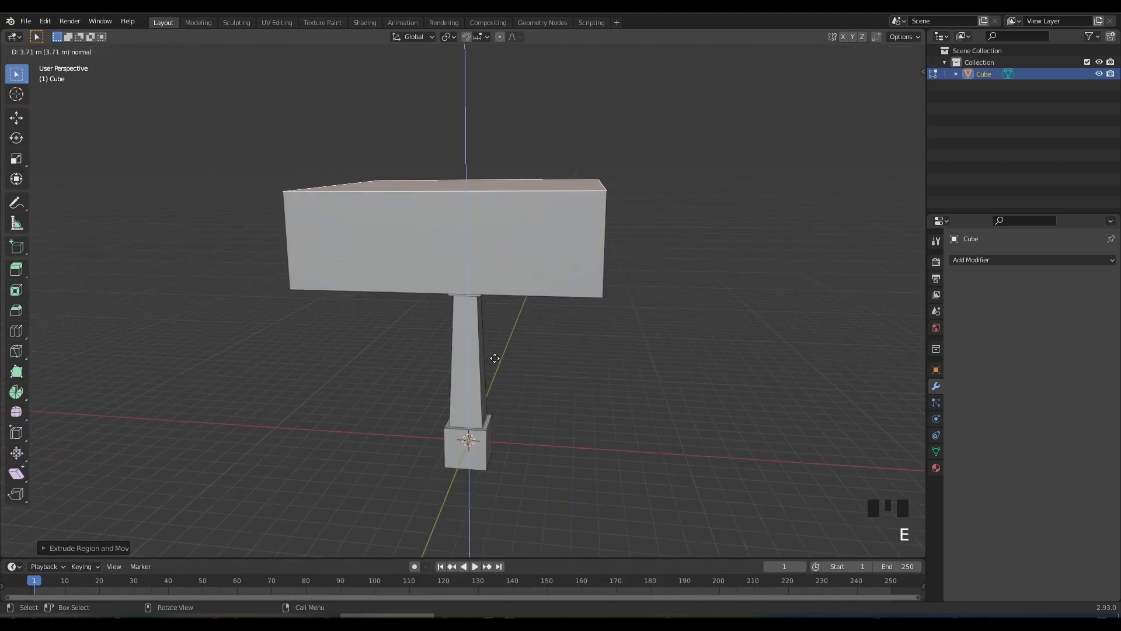
pyautogui.click(495, 358)
pyautogui.press('s')
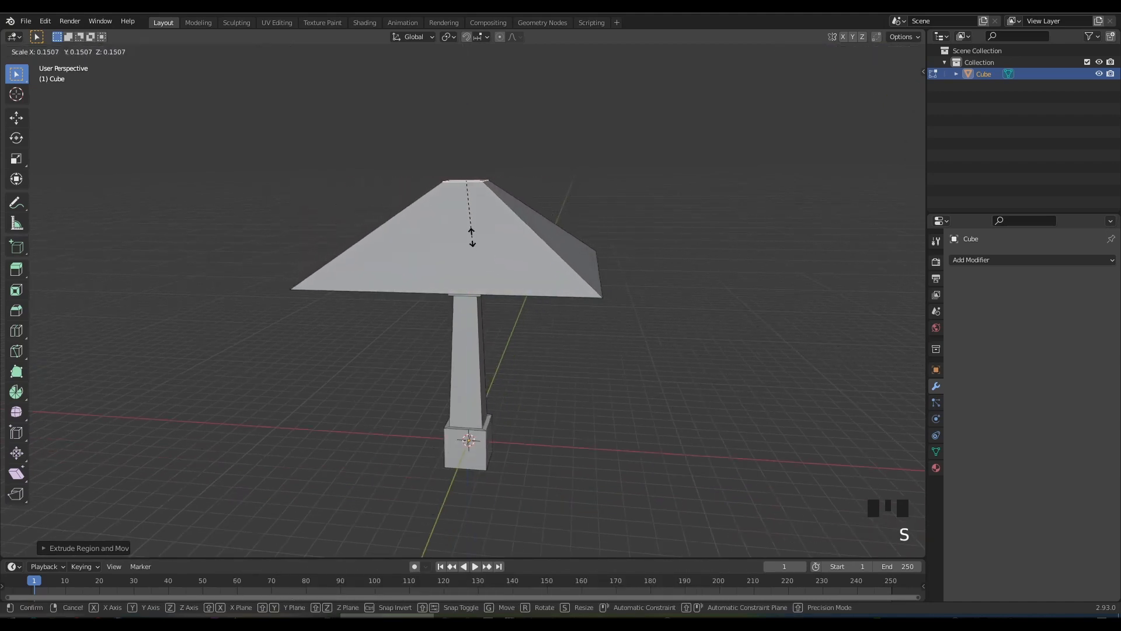
pyautogui.click(471, 237)
# Lower the cap's small top face slightly and bevel it
pyautogui.moveTo(499, 280); pyautogui.dragTo(520, 355, button='middle')
pyautogui.press('g')
pyautogui.click(496, 306)
pyautogui.hotkey('ctrl', 'b')
pyautogui.click(556, 306)
pyautogui.scroll(2, 514, 263)
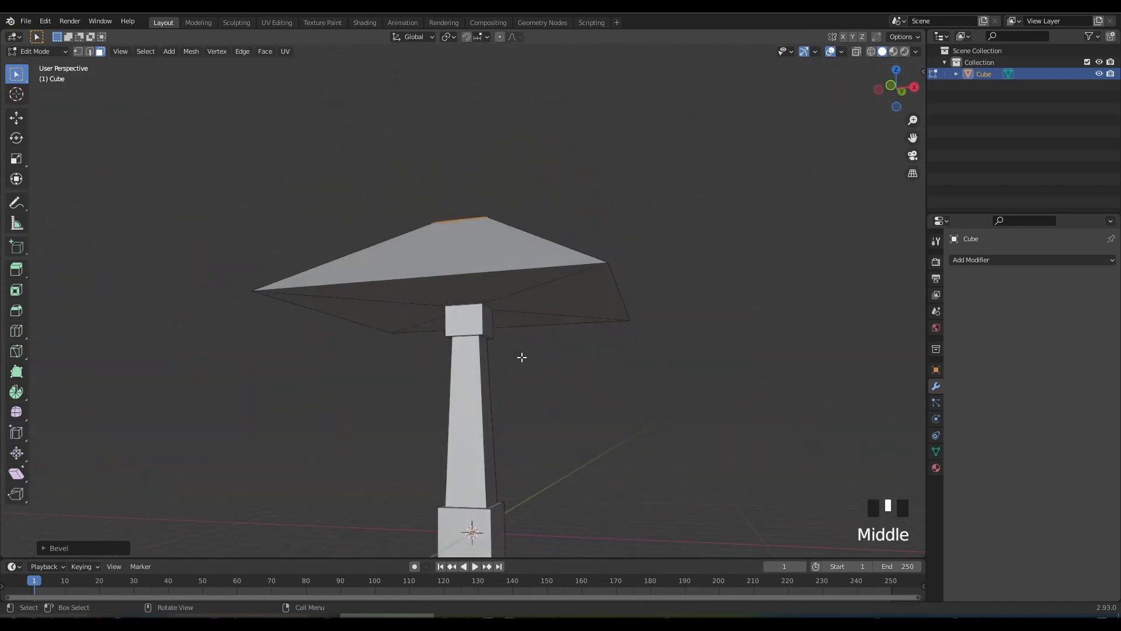
# Raise the edge loop at the bottom of the collar along Z so it sits close beneath the cap
pyautogui.press('2')
pyautogui.scroll(3, 474, 306)
pyautogui.moveTo(472, 306); pyautogui.dragTo(614, 362, button='middle')
pyautogui.press('g')
pyautogui.press('z')
pyautogui.click(585, 343)
pyautogui.scroll(-2, 605, 381)
# Return to Object Mode and add a Subdivision Surface modifier to the mushroom
pyautogui.press('Tab')
pyautogui.click(963, 263)
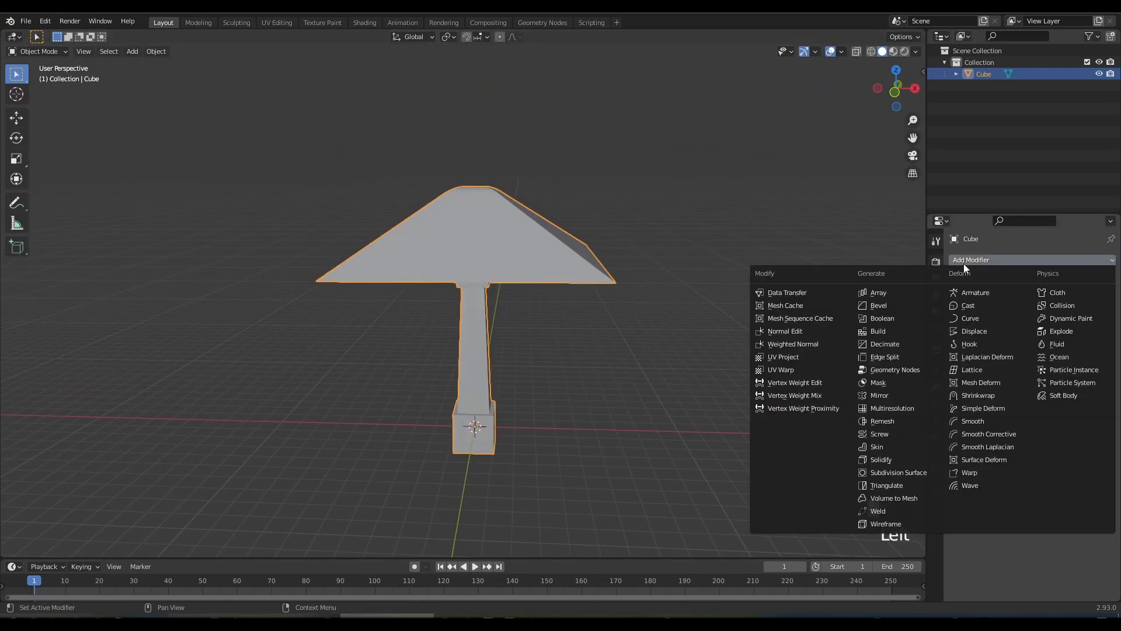
pyautogui.click(885, 477)
pyautogui.moveTo(651, 308); pyautogui.dragTo(611, 300, button='middle')
pyautogui.scroll(3, 624, 318)
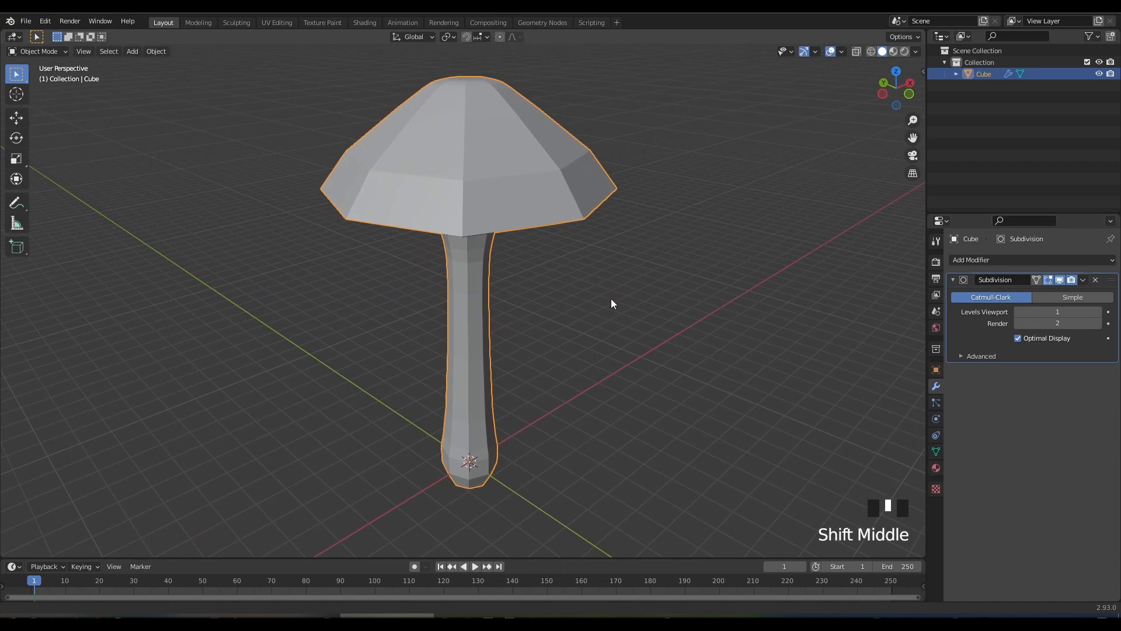
# Apply the Subdivision modifier, then apply the object's transforms
pyautogui.click(1083, 280)
pyautogui.click(1028, 296)
pyautogui.moveTo(683, 340); pyautogui.dragTo(544, 397, button='middle')
pyautogui.hotkey('ctrl', 'a')
pyautogui.click(559, 349)
# In Edit Mode, scale the edge loop just above the stem's bulbous base inward to about 0.86
pyautogui.scroll(2, 542, 412)
pyautogui.press('Tab')
pyautogui.moveTo(496, 435); pyautogui.dragTo(537, 446, button='middle')
pyautogui.press('s')
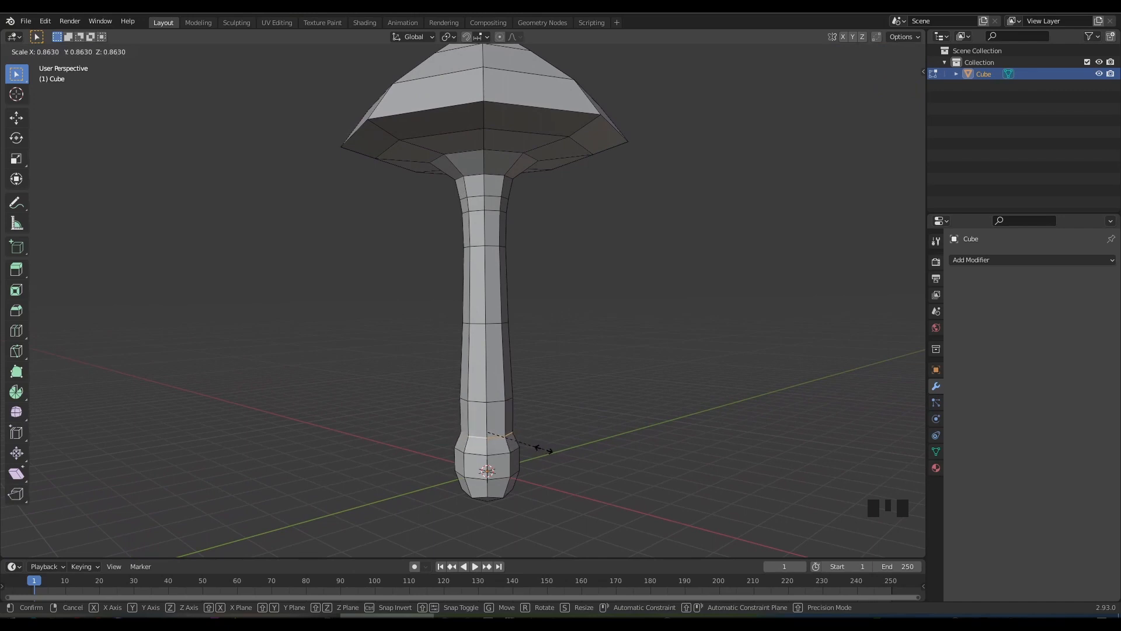
pyautogui.click(551, 451)
# Add a centred loop cut at the upper end of the bulbous base and scale it outward to about 1.2
pyautogui.moveTo(551, 450); pyautogui.dragTo(514, 453, button='middle')
pyautogui.hotkey('ctrl', 'r')
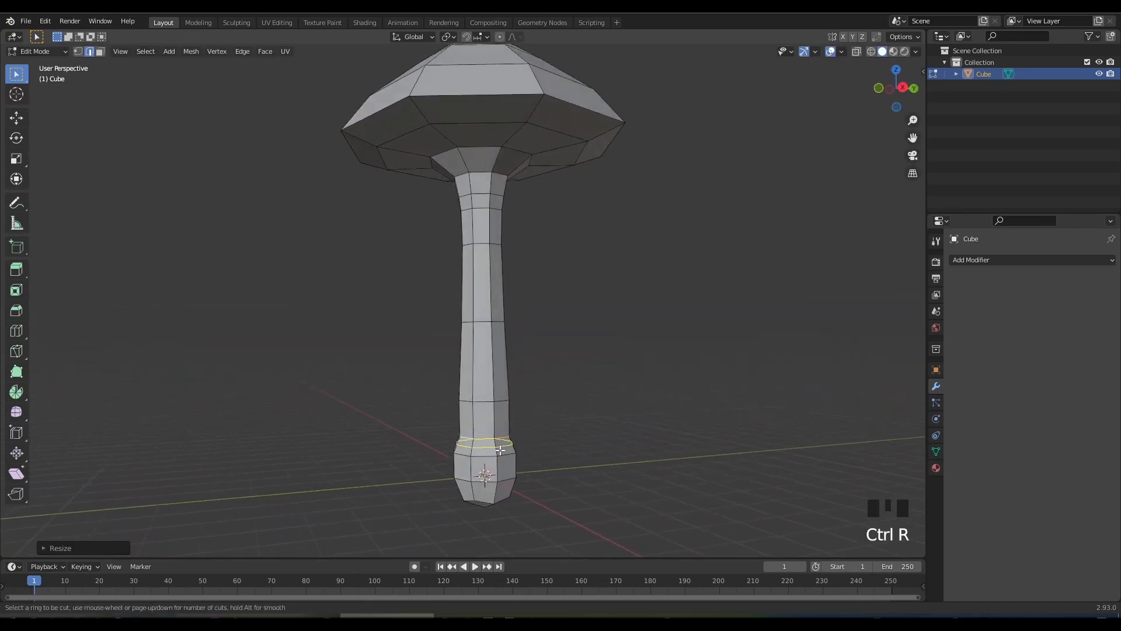
pyautogui.click(500, 449)
pyautogui.rightClick(500, 449)
pyautogui.press('s')
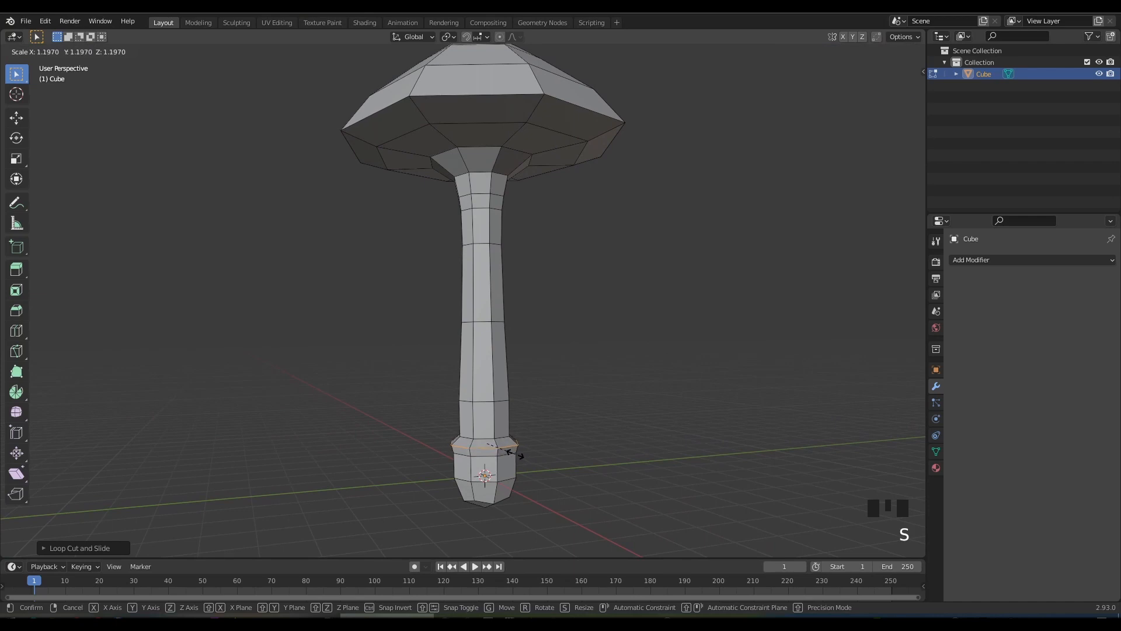
pyautogui.click(514, 453)
# Move the widened base loop up along Z by about 0.05 m
pyautogui.press('g')
pyautogui.press('z')
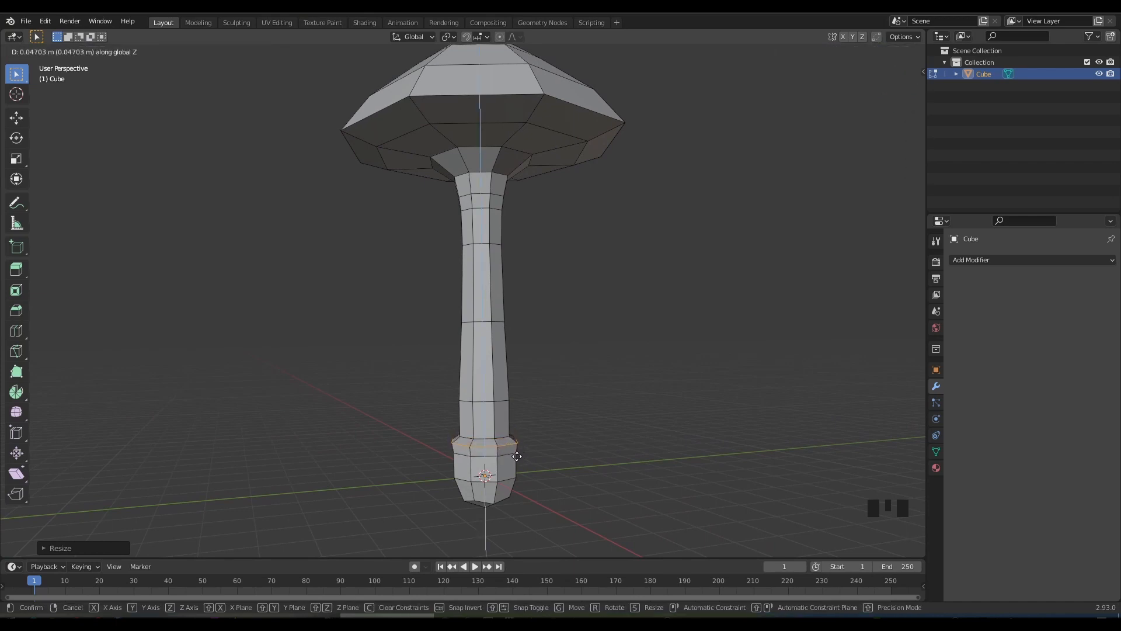
pyautogui.click(517, 456)
# Add a centred loop cut around the stem just below the cap flare and scale it outward
pyautogui.moveTo(517, 456); pyautogui.dragTo(638, 466, button='middle')
pyautogui.scroll(2, 559, 326)
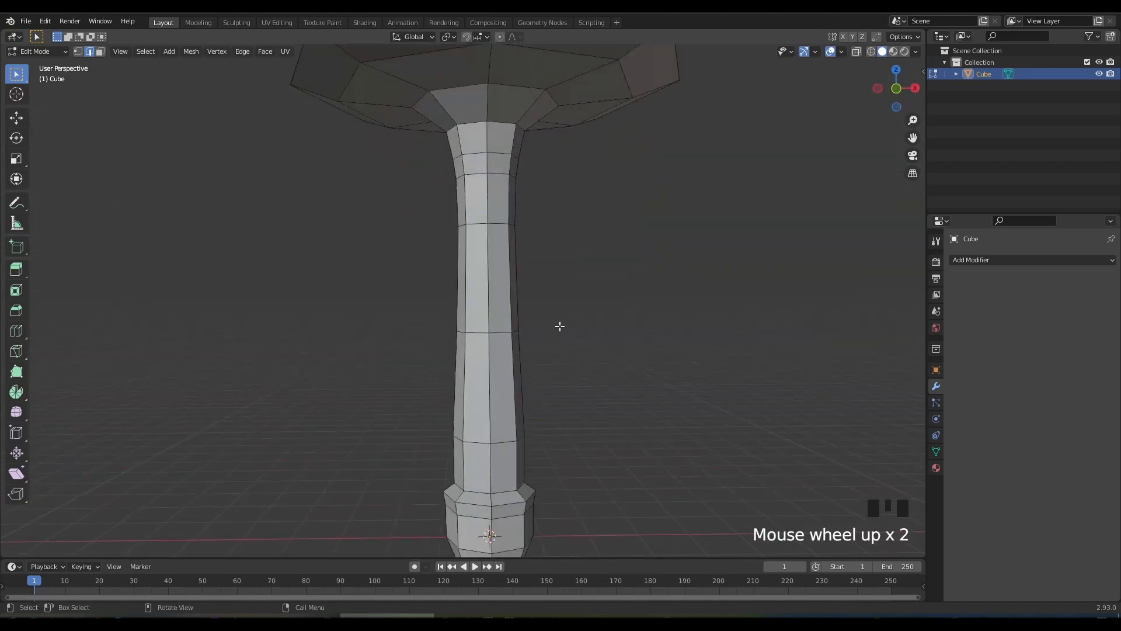
pyautogui.keyDown('shift'); pyautogui.moveTo(560, 326); pyautogui.dragTo(515, 328, button='middle'); pyautogui.keyUp('shift')
pyautogui.hotkey('ctrl', 'r')
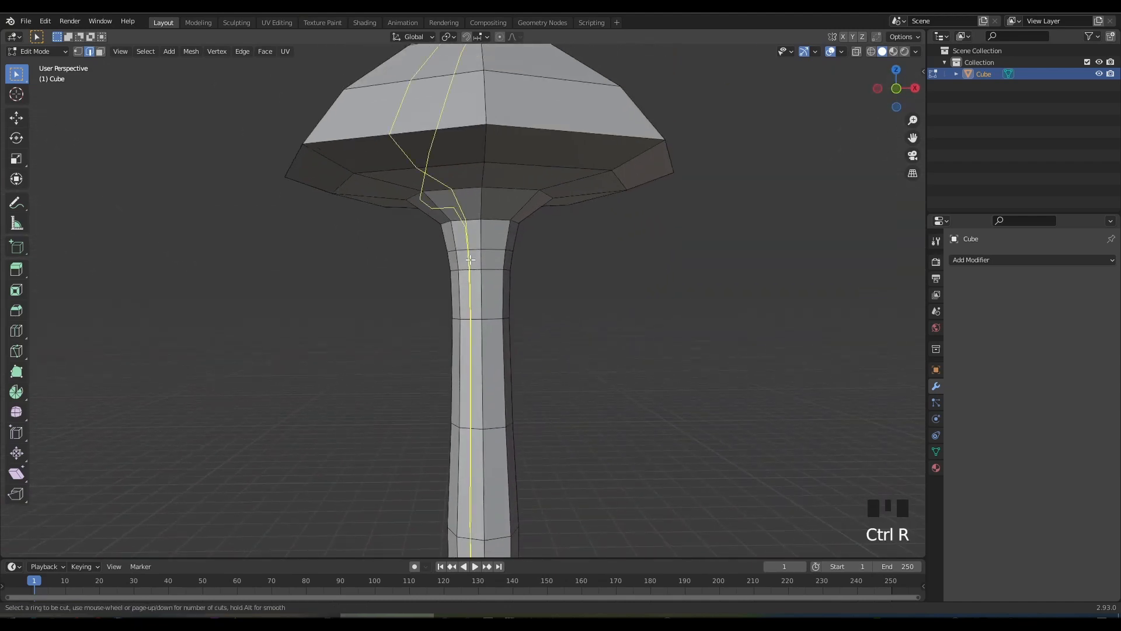
pyautogui.click(506, 261)
pyautogui.rightClick(538, 283)
pyautogui.moveTo(538, 283); pyautogui.dragTo(486, 287, button='middle')
pyautogui.press('s')
pyautogui.click(540, 306)
# Move the edge loop where the stem flare meets the cap's underside up along Z
pyautogui.keyDown('alt'); pyautogui.click(498, 185); pyautogui.keyUp('alt')
pyautogui.moveTo(498, 185); pyautogui.dragTo(546, 158, button='middle')
pyautogui.press('g')
pyautogui.press('z')
pyautogui.click(580, 285)
# Raise the edge loop on the cap's underside and scale it outward toward the rim
pyautogui.click(530, 124)
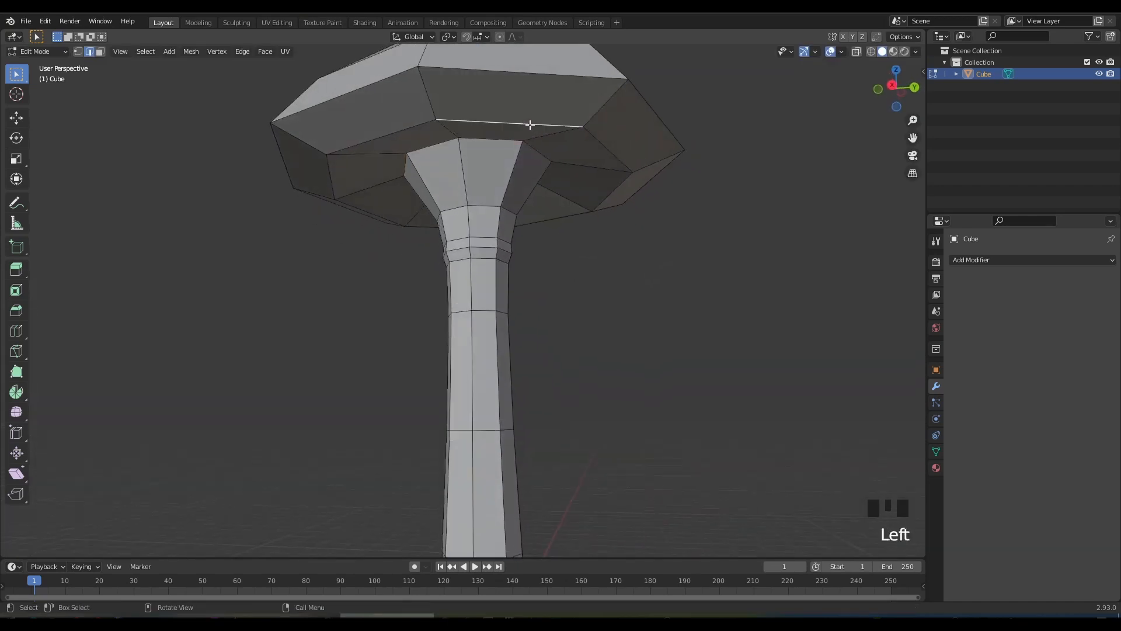
pyautogui.press('g')
pyautogui.click(579, 225)
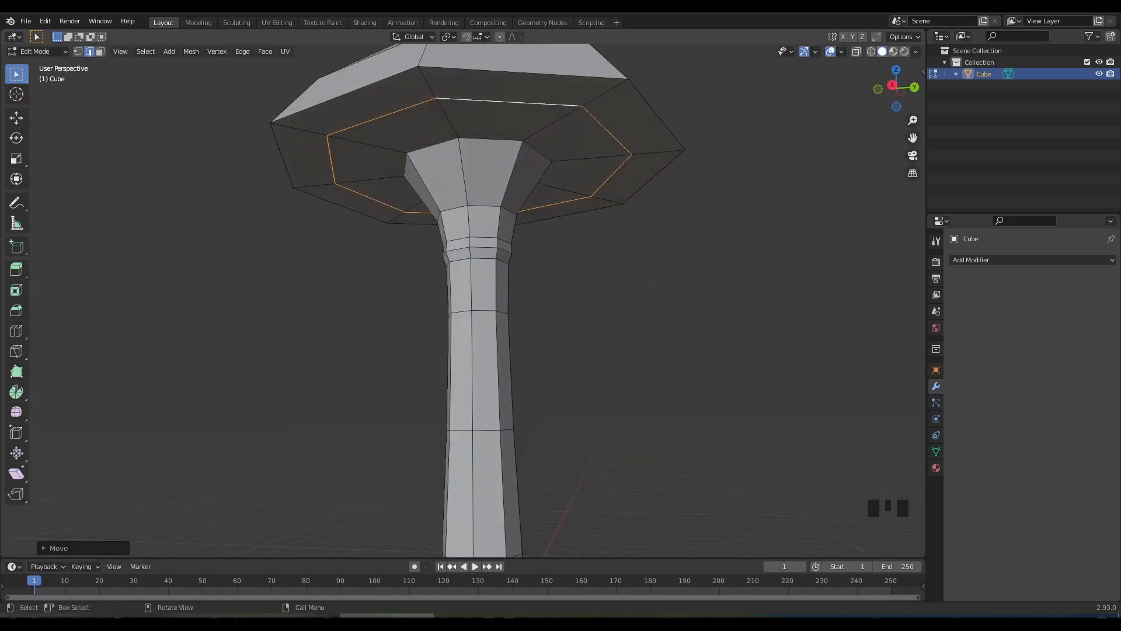
pyautogui.press('s')
pyautogui.click(612, 233)
# Select the ring of faces under the cap's rim and lower it along Z by about 0.29 m
pyautogui.moveTo(612, 233); pyautogui.dragTo(510, 257, button='middle')
pyautogui.press('3')
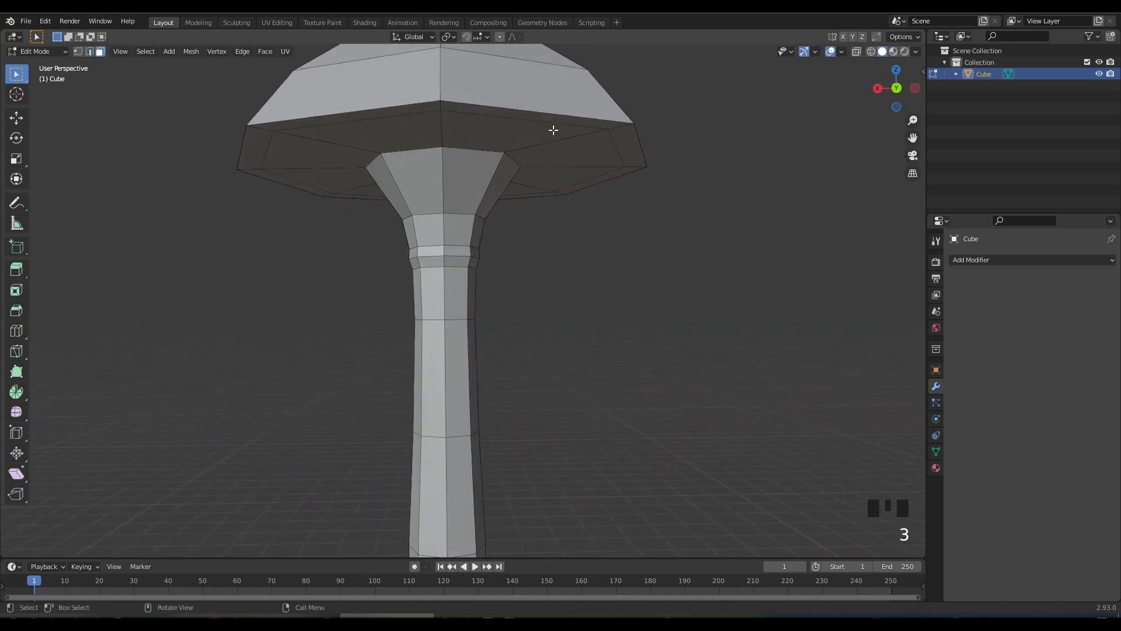
pyautogui.keyDown('alt'); pyautogui.click(600, 121); pyautogui.keyUp('alt')
pyautogui.click(610, 125)
pyautogui.keyDown('alt'); pyautogui.click(620, 130); pyautogui.keyUp('alt')
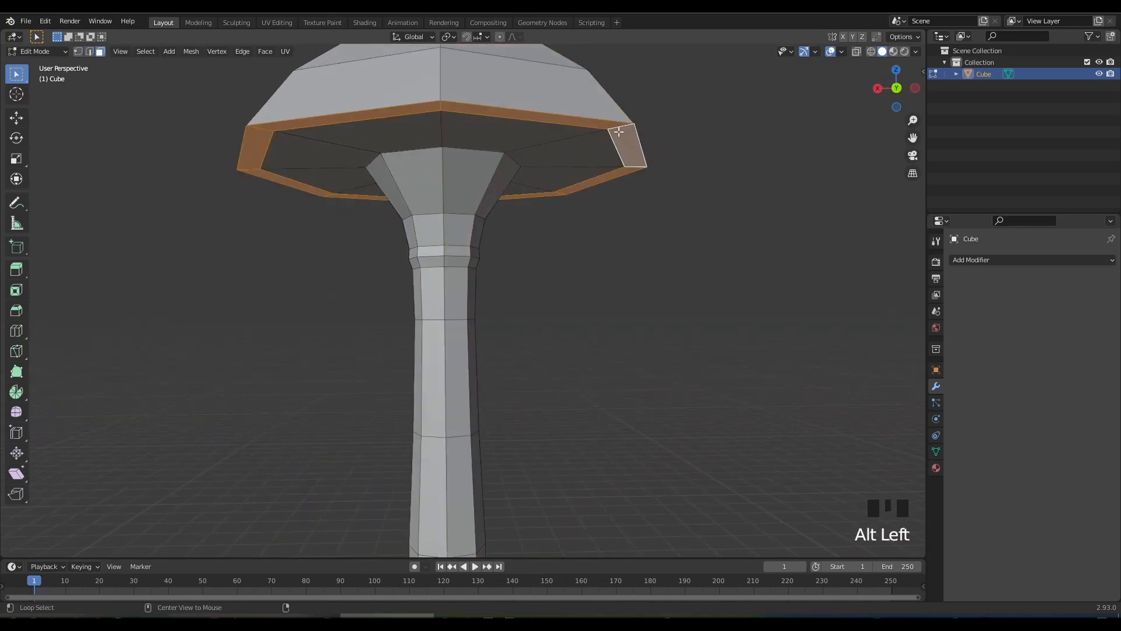
pyautogui.moveTo(623, 131); pyautogui.dragTo(564, 191, button='middle')
pyautogui.press('g')
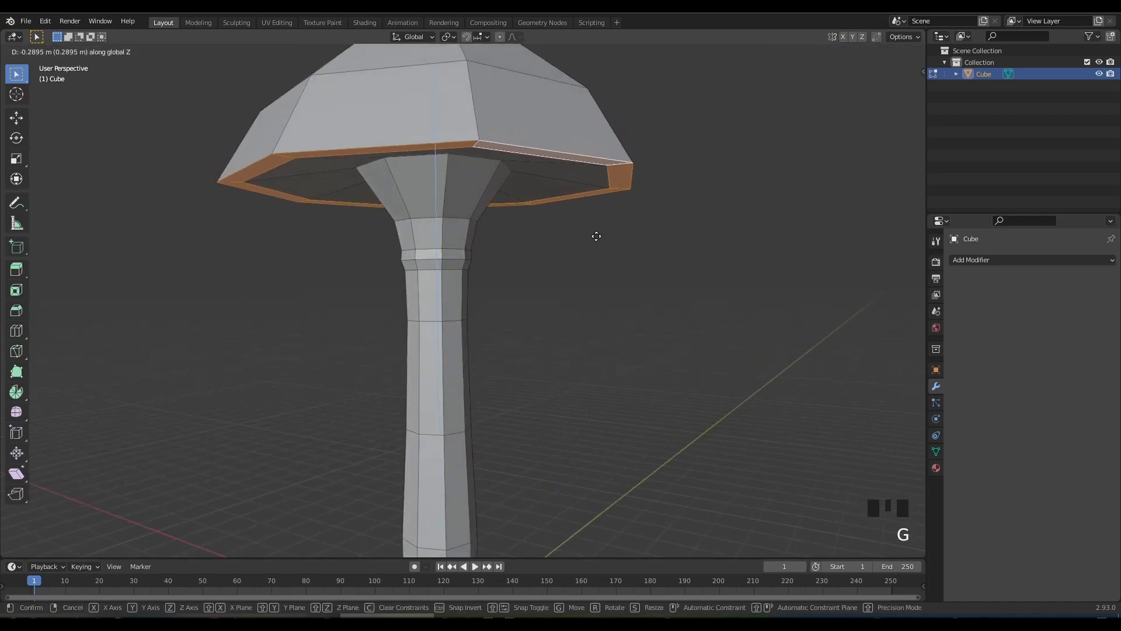
pyautogui.click(597, 238)
# Switch to Object Mode and enable Shadow in the viewport shading options
pyautogui.moveTo(596, 238); pyautogui.dragTo(769, 248, button='middle')
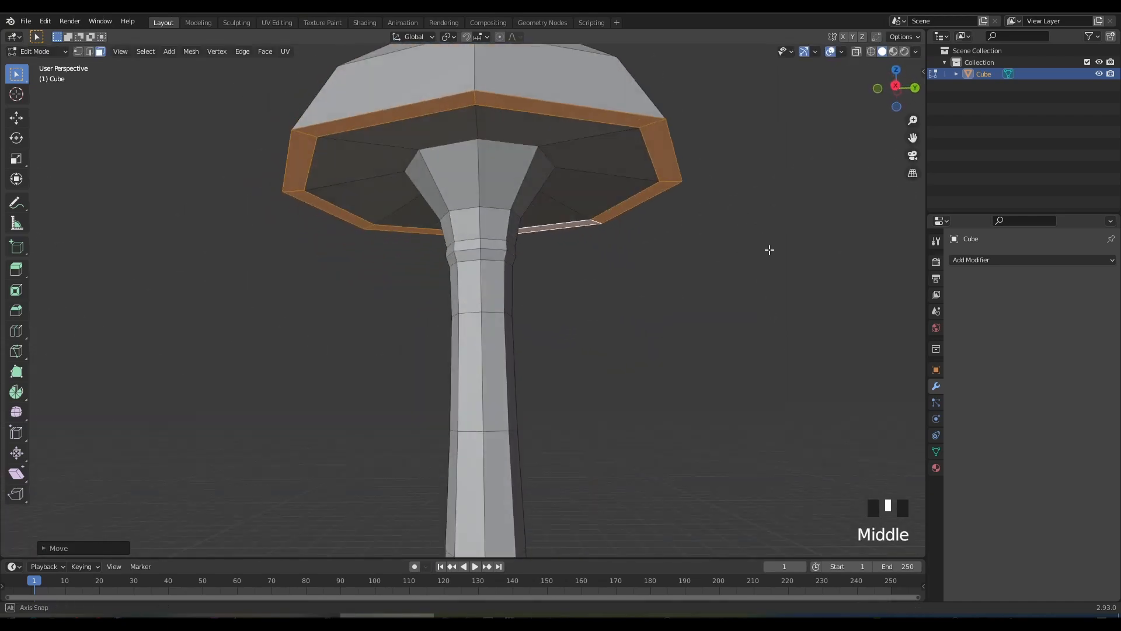
pyautogui.scroll(-3, 603, 315)
pyautogui.moveTo(603, 315); pyautogui.dragTo(695, 264, button='middle')
pyautogui.press('Tab')
pyautogui.click(916, 52)
pyautogui.click(850, 301)
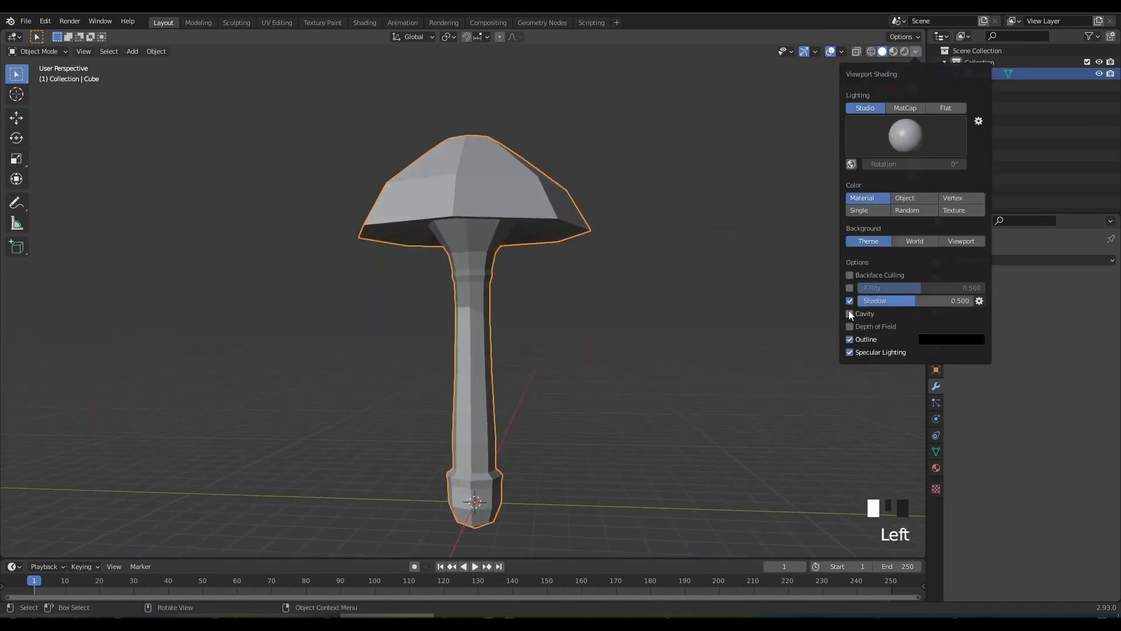
pyautogui.click(702, 334)
# Return to Edit Mode and lower the edge loop beneath the upper stem's ring along Z
pyautogui.moveTo(702, 334)
pyautogui.mouseDown(button='middle')
pyautogui.moveTo(490, 343)
pyautogui.moveTo(452, 332)
pyautogui.moveTo(514, 338)
pyautogui.moveTo(501, 320)
pyautogui.moveTo(536, 308)
pyautogui.mouseUp(button='middle')
pyautogui.scroll(3, 476, 313)
pyautogui.press('Tab')
pyautogui.scroll(2, 473, 296)
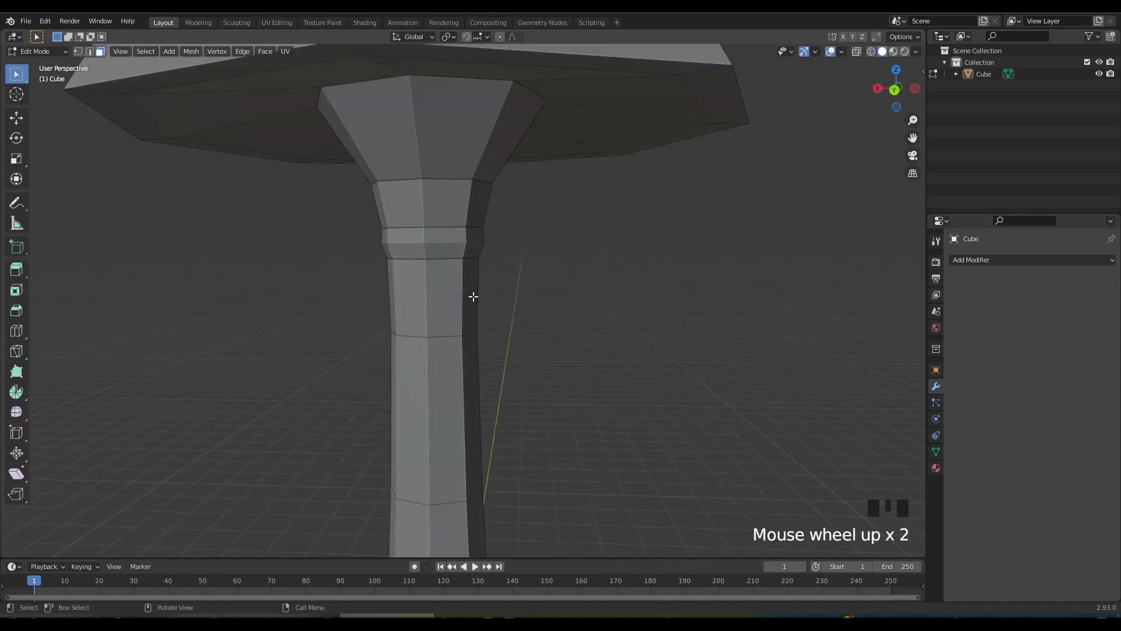
pyautogui.scroll(-3, 530, 322)
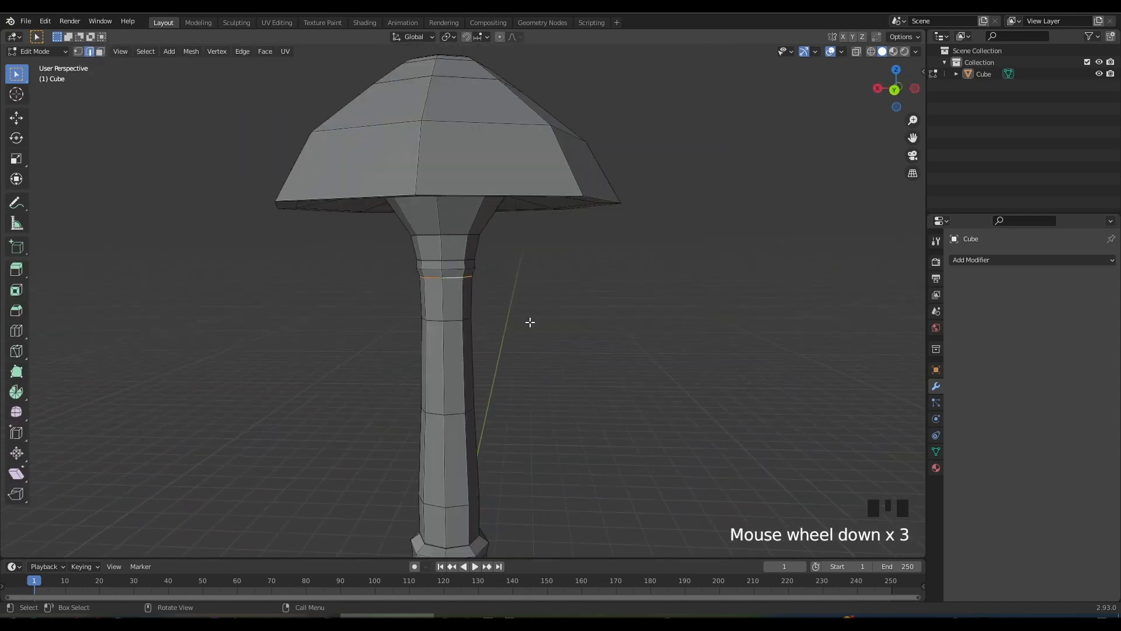
pyautogui.press('g')
pyautogui.press('z')
pyautogui.click(550, 355)
pyautogui.press('s')
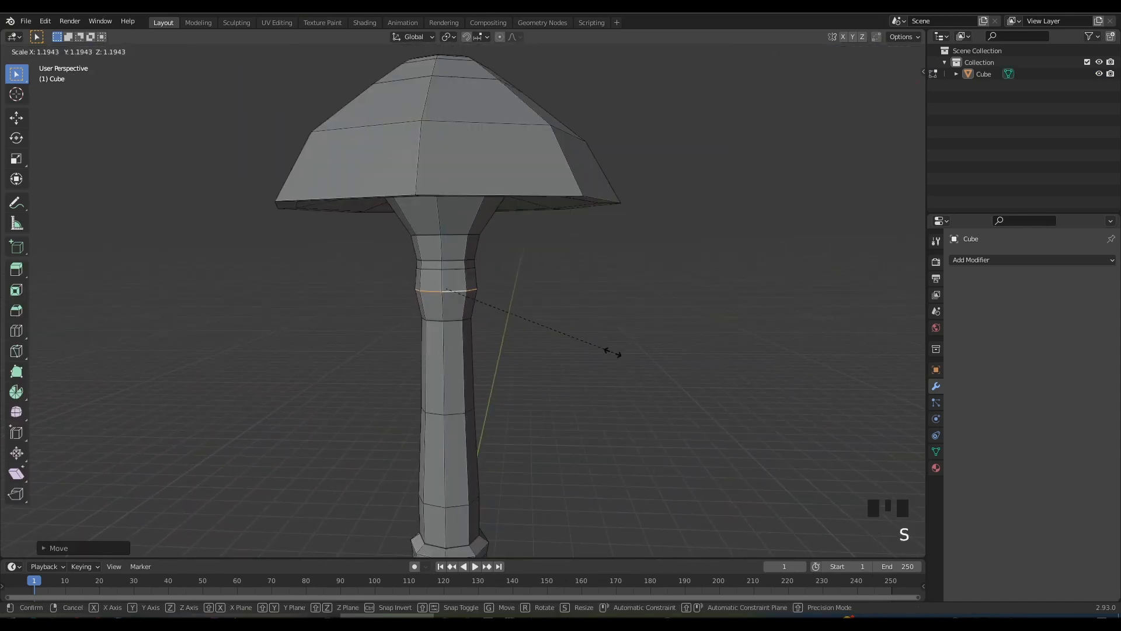
pyautogui.press('Escape')
pyautogui.scroll(2, 470, 292)
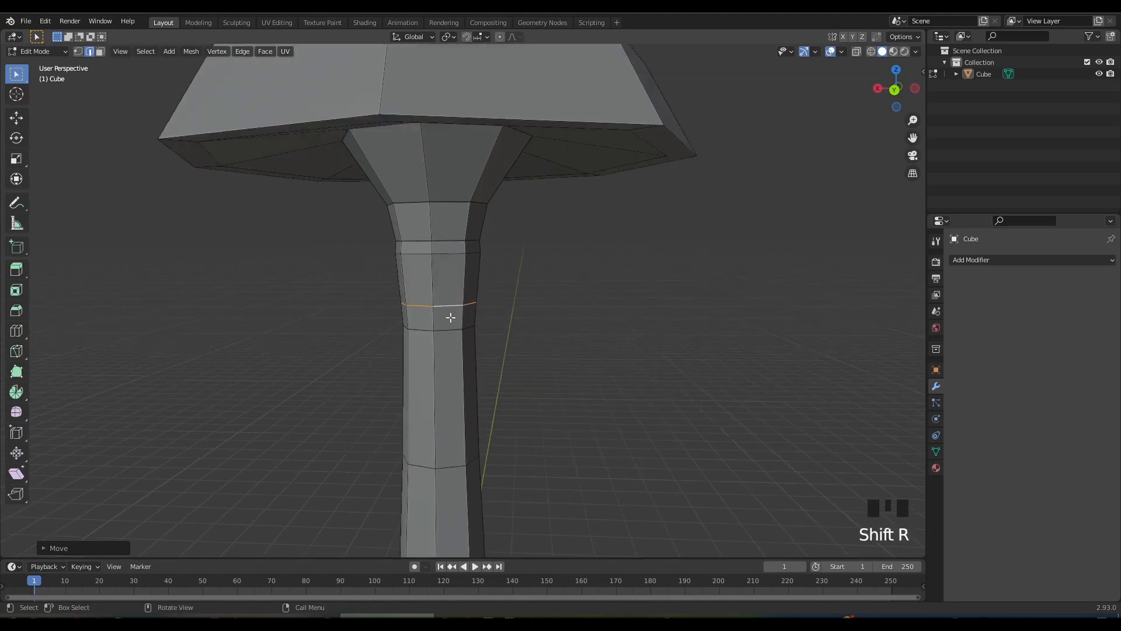
pyautogui.hotkey('ctrl', 'z')
# Add a loop cut above the lowered edge loop on the upper stem and slide it down close to that loop
pyautogui.hotkey('ctrl', 'r')
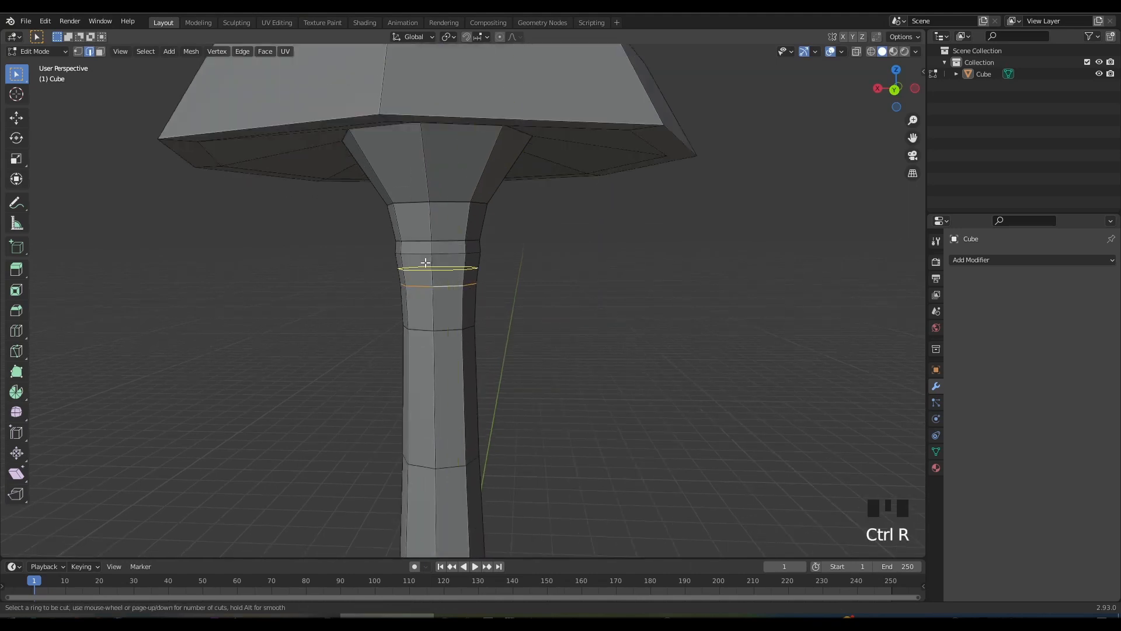
pyautogui.click(435, 274)
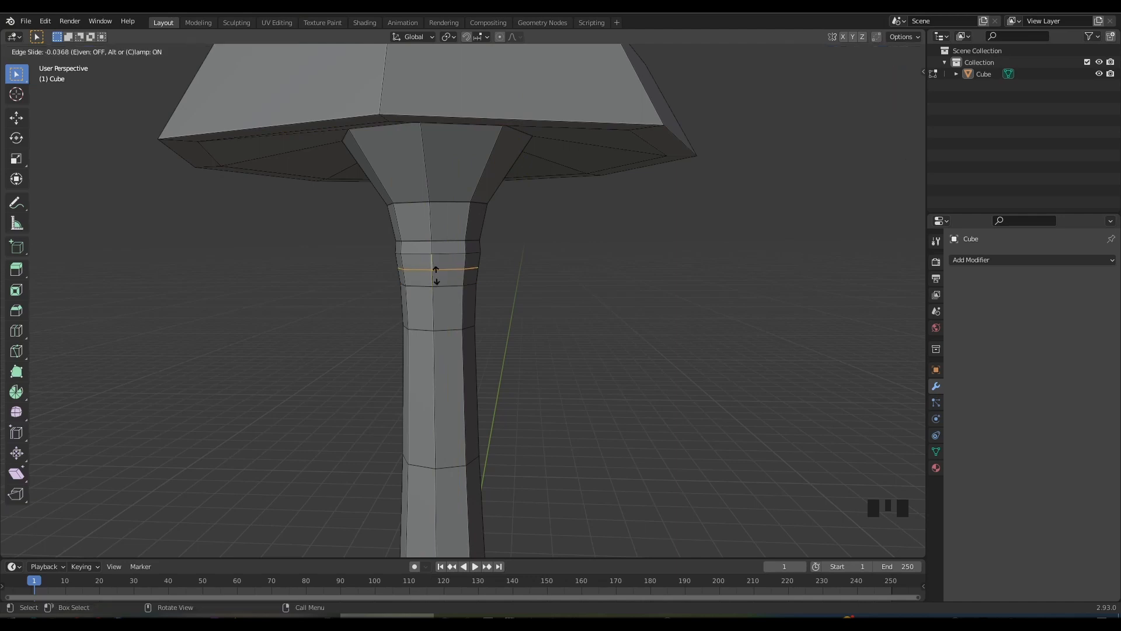
pyautogui.click(435, 279)
# Select the new narrow ring of faces on the upper stem and scale it outward to about 1.16
pyautogui.moveTo(471, 296); pyautogui.dragTo(493, 315, button='middle')
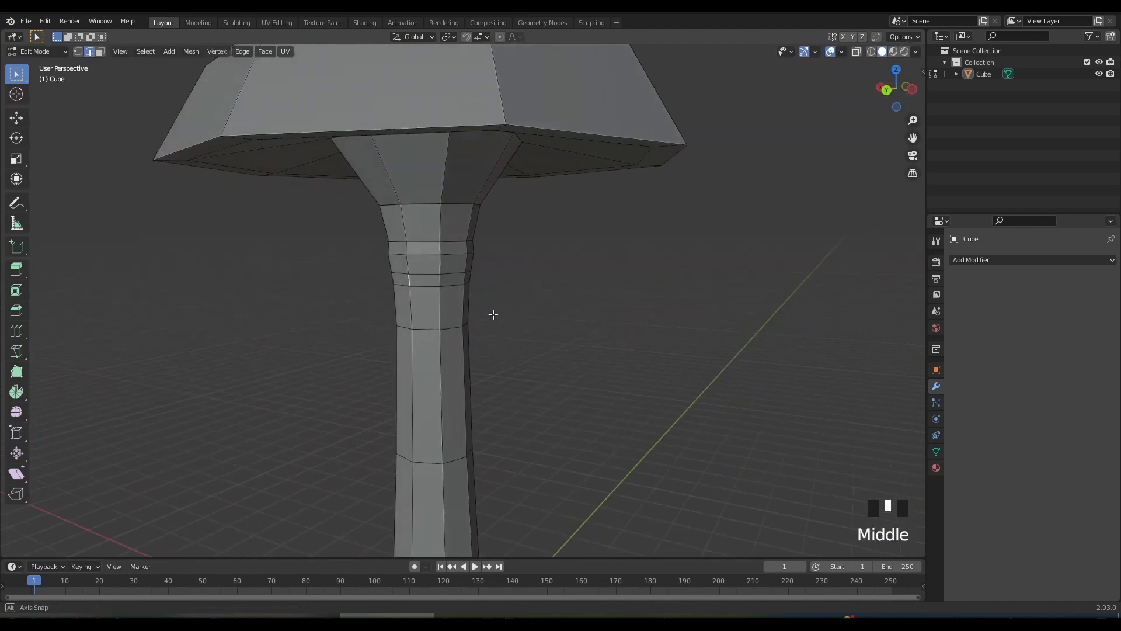
pyautogui.keyDown('alt'); pyautogui.click(451, 282); pyautogui.keyUp('alt')
pyautogui.click(435, 281)
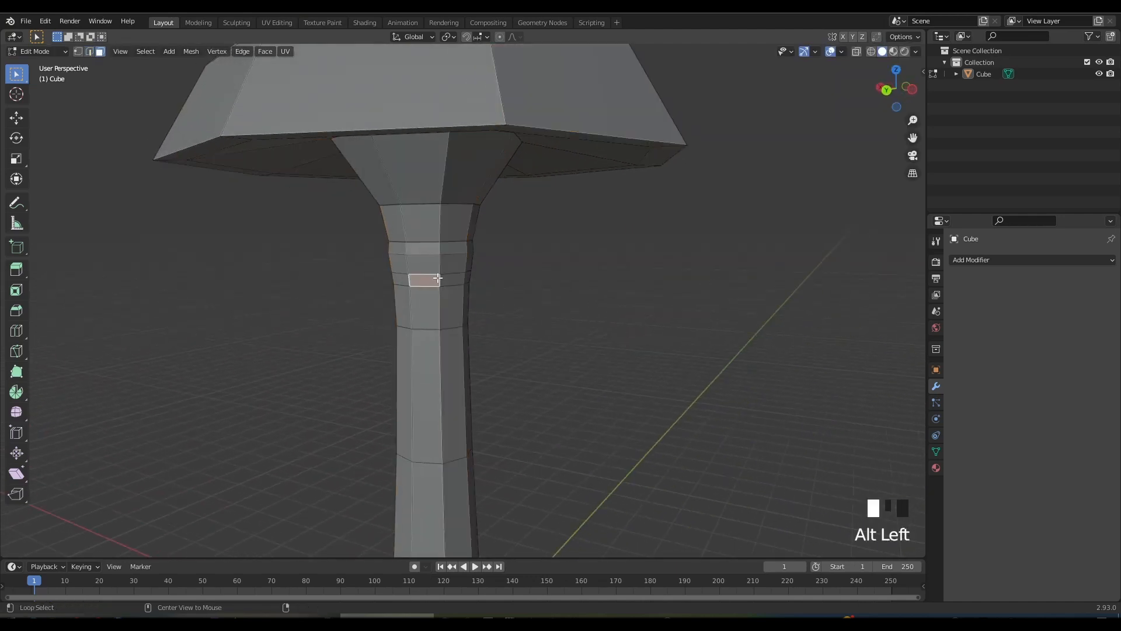
pyautogui.press('s')
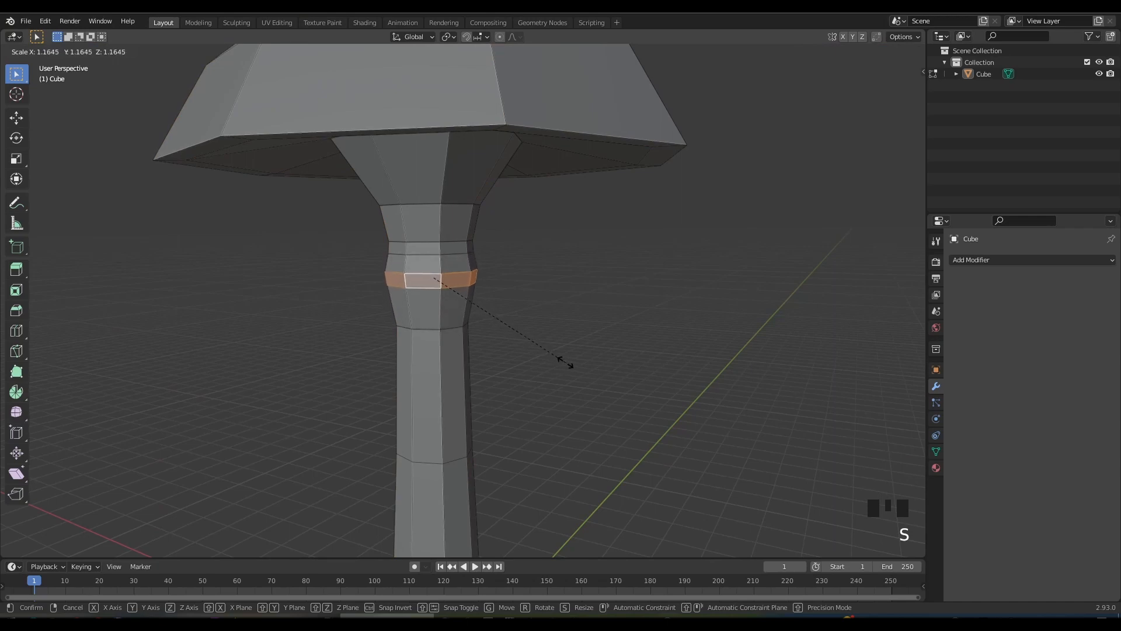
pyautogui.click(565, 363)
# Select the ring of faces directly above the narrow band and scale it outward slightly
pyautogui.keyDown('alt'); pyautogui.click(452, 262); pyautogui.keyUp('alt')
pyautogui.click(452, 262)
pyautogui.keyDown('alt'); pyautogui.click(452, 262); pyautogui.keyUp('alt')
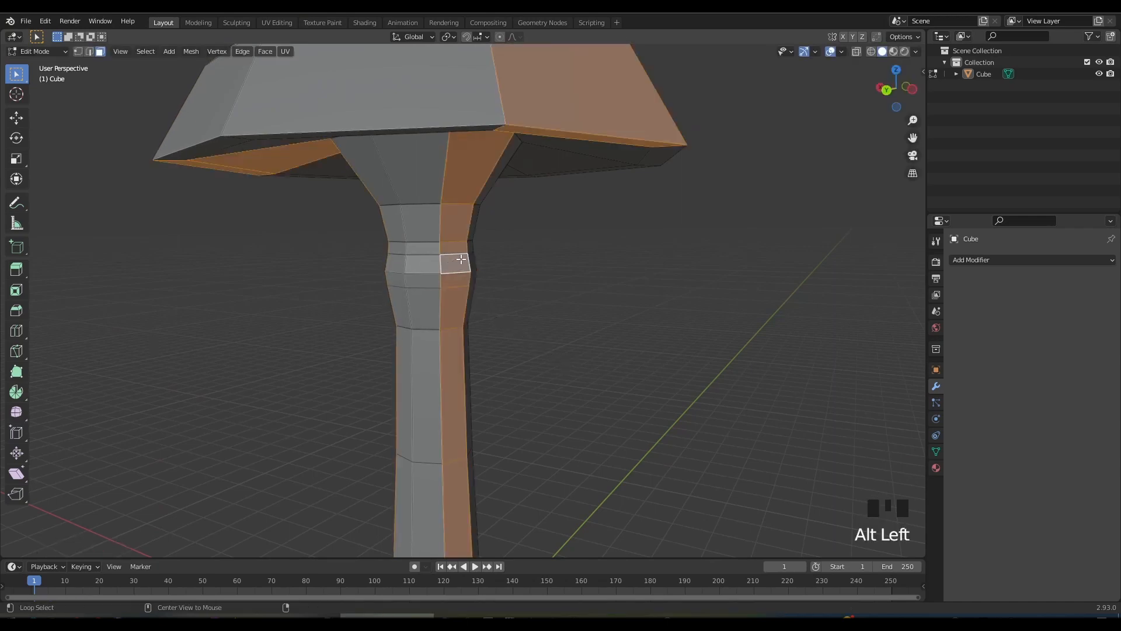
pyautogui.keyDown('alt'); pyautogui.click(462, 263); pyautogui.keyUp('alt')
pyautogui.press('s')
pyautogui.click(533, 318)
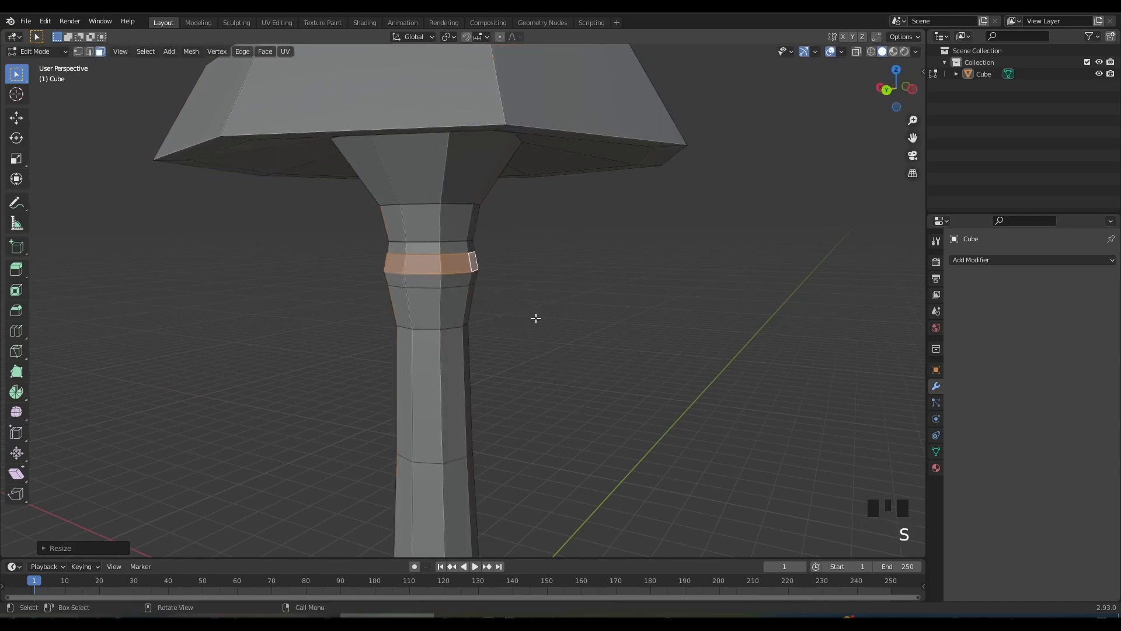
# Select the uppermost narrow ring of faces below the cap flare and scale it outward to about 1.25
pyautogui.click(461, 248)
pyautogui.keyDown('alt'); pyautogui.click(462, 246); pyautogui.keyUp('alt')
pyautogui.keyDown('alt'); pyautogui.click(465, 247); pyautogui.keyUp('alt')
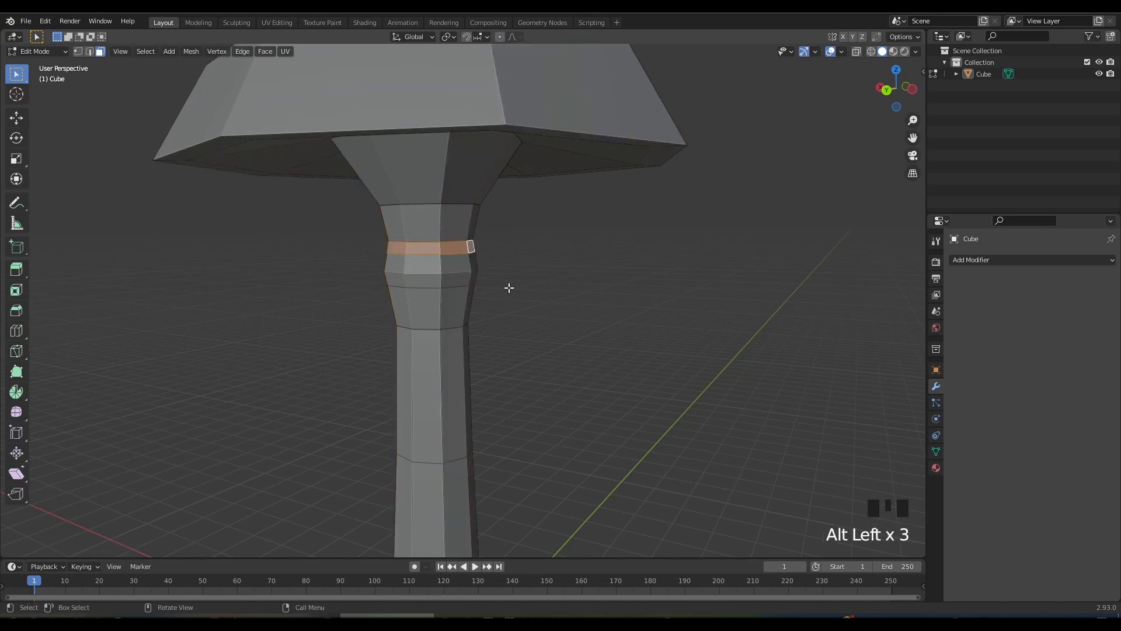
pyautogui.press('s')
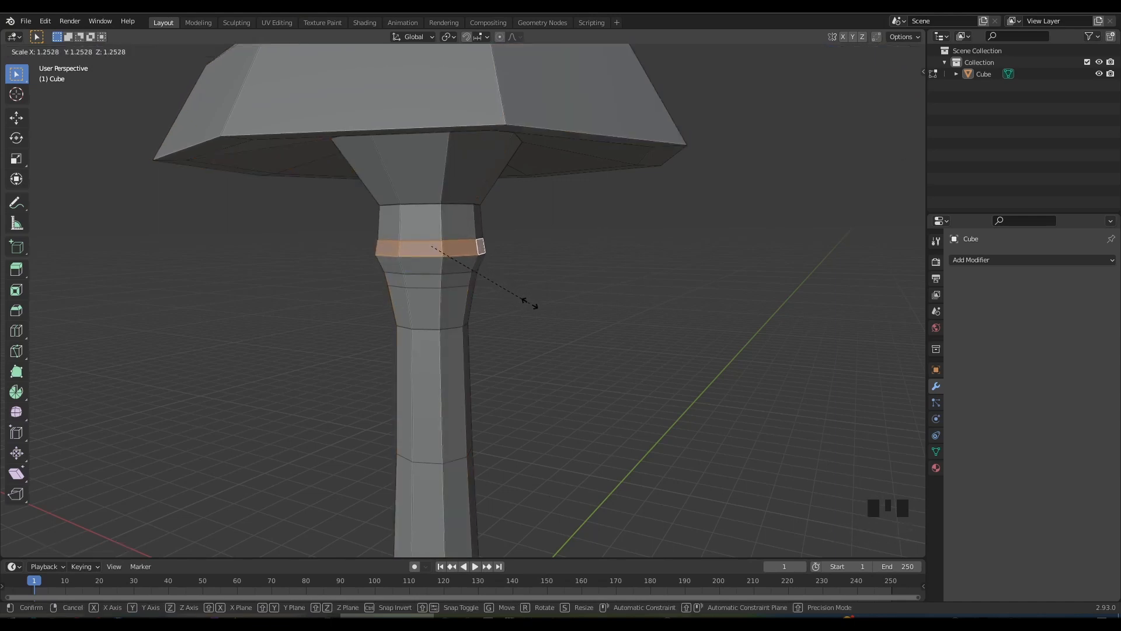
pyautogui.click(536, 305)
# Move the loops around the widened upper-stem ring to shape its overhanging lip
pyautogui.moveTo(468, 263); pyautogui.dragTo(473, 309, button='middle')
pyautogui.keyDown('alt'); pyautogui.click(441, 258); pyautogui.keyUp('alt')
pyautogui.press('g')
pyautogui.click(538, 315)
pyautogui.keyDown('alt'); pyautogui.click(528, 231); pyautogui.keyUp('alt')
pyautogui.moveTo(533, 230); pyautogui.dragTo(692, 302, button='middle')
pyautogui.press('g')
pyautogui.click(582, 300)
# Switch to vertex selection and clear the current selection
pyautogui.press('1')
pyautogui.scroll(-4, 620, 305)
pyautogui.click(545, 307)
pyautogui.scroll(3, 545, 307)
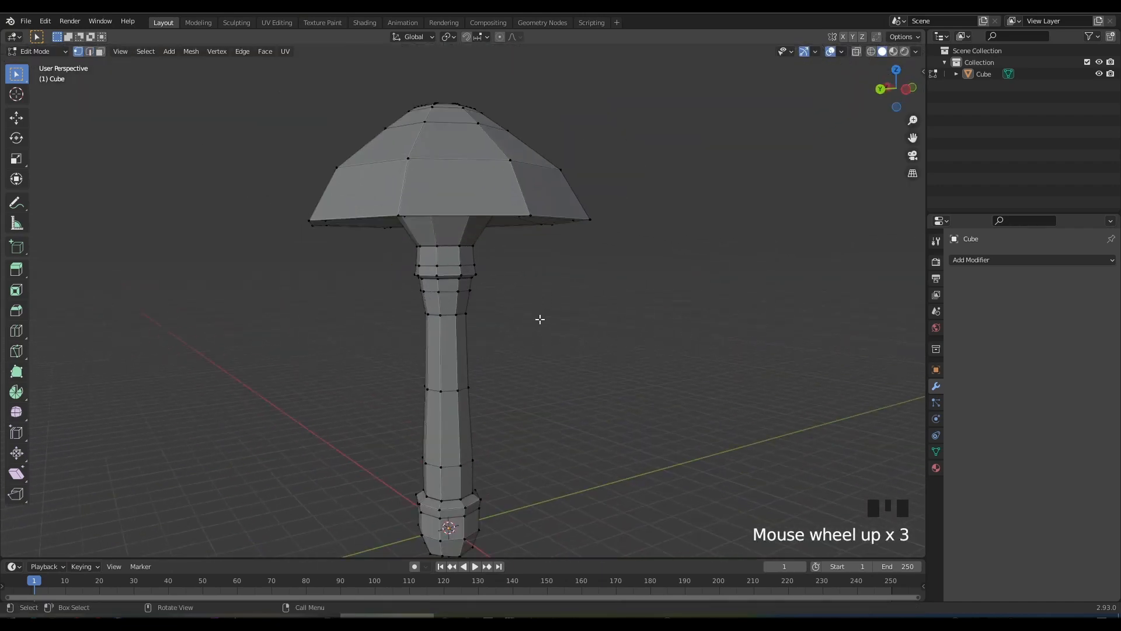
# Scale the two edge loops just below the upper stem ring's overhanging lip inward, the lower one to about 0.82
pyautogui.press('Tab')
pyautogui.moveTo(537, 319)
pyautogui.mouseDown(button='middle')
pyautogui.moveTo(404, 341)
pyautogui.moveTo(460, 303)
pyautogui.moveTo(518, 318)
pyautogui.mouseUp(button='middle')
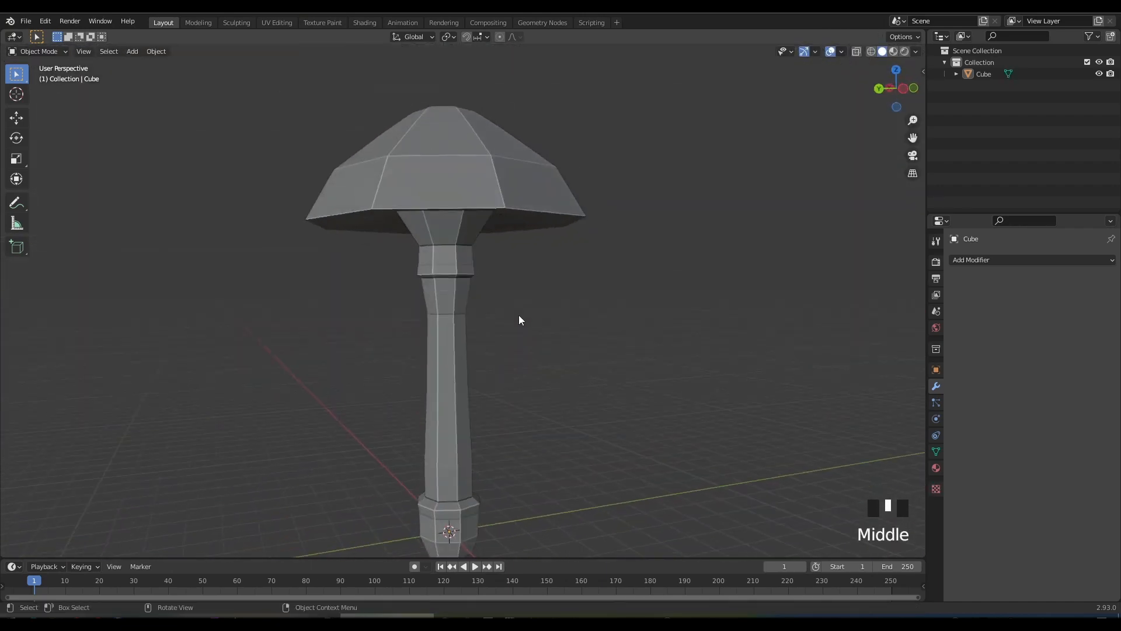
pyautogui.scroll(3, 424, 278)
pyautogui.press('Tab')
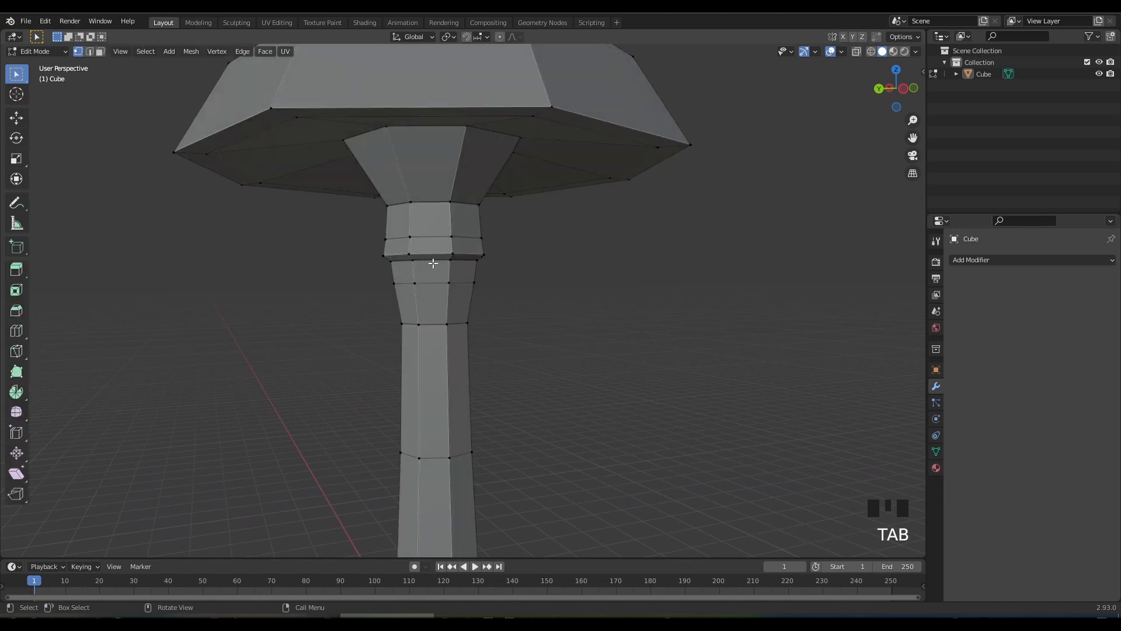
pyautogui.press('s')
pyautogui.click(602, 353)
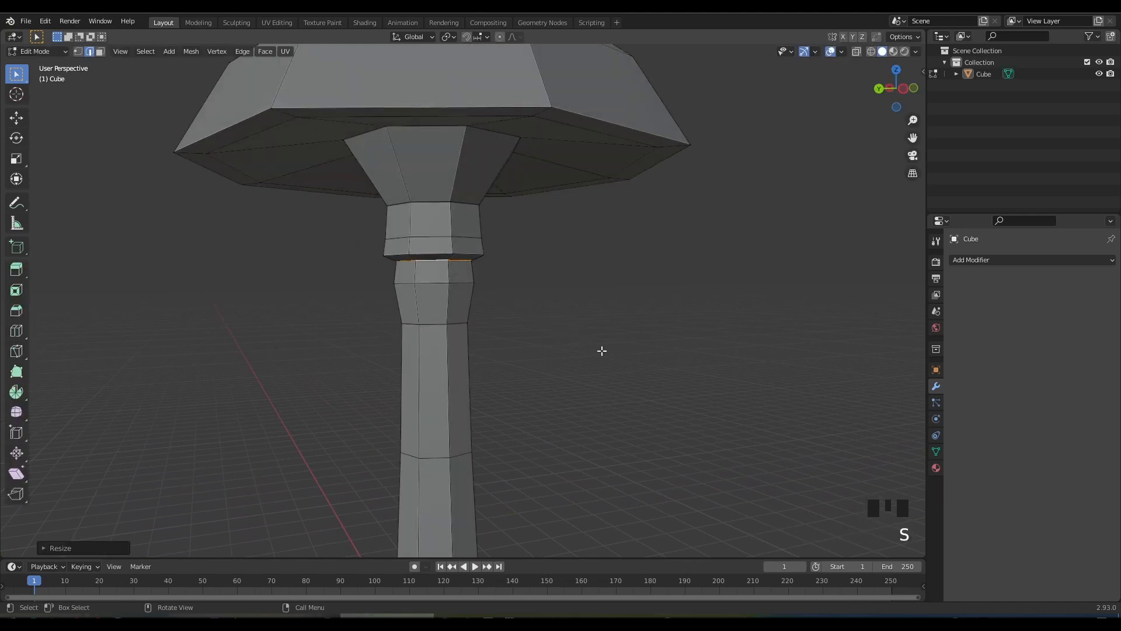
pyautogui.keyDown('alt'); pyautogui.click(439, 284); pyautogui.keyUp('alt')
pyautogui.press('s')
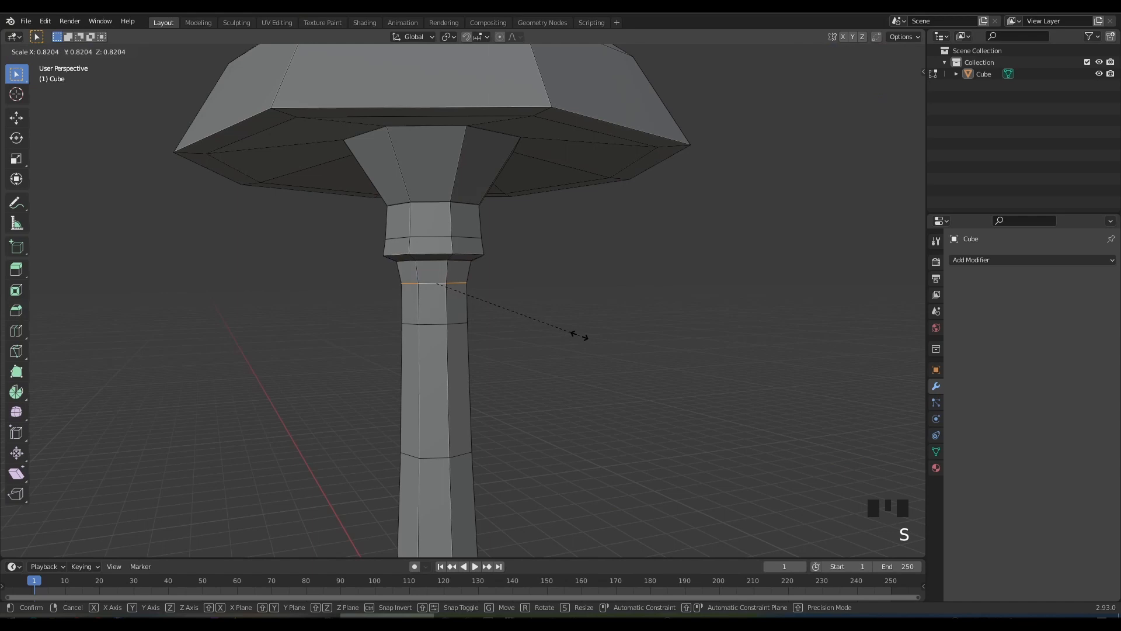
pyautogui.click(579, 335)
# Scale the edge loop joining the stem's flare to the cap underside inward and move it to adjust its height
pyautogui.moveTo(581, 333); pyautogui.dragTo(484, 257, button='middle')
pyautogui.moveTo(641, 385); pyautogui.dragTo(669, 401, button='middle')
pyautogui.press('s')
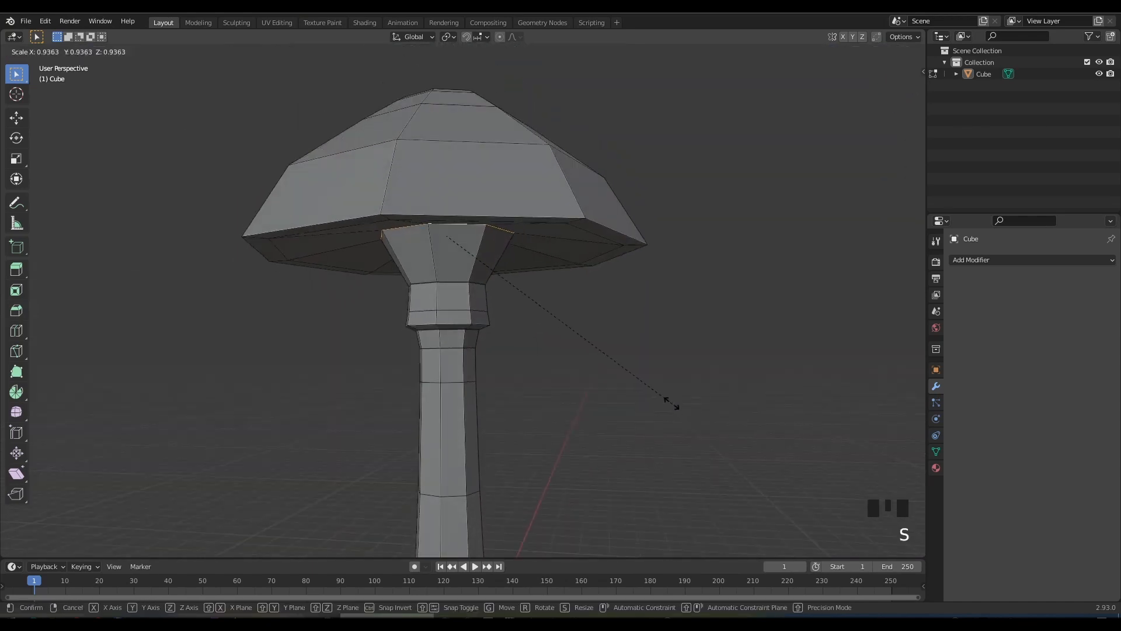
pyautogui.click(536, 320)
pyautogui.moveTo(536, 320); pyautogui.dragTo(569, 325, button='middle')
pyautogui.press('g')
pyautogui.click(544, 329)
# Select the whole cap through the mesh in front view and move it down over the top of the stem
pyautogui.press('KP_1')
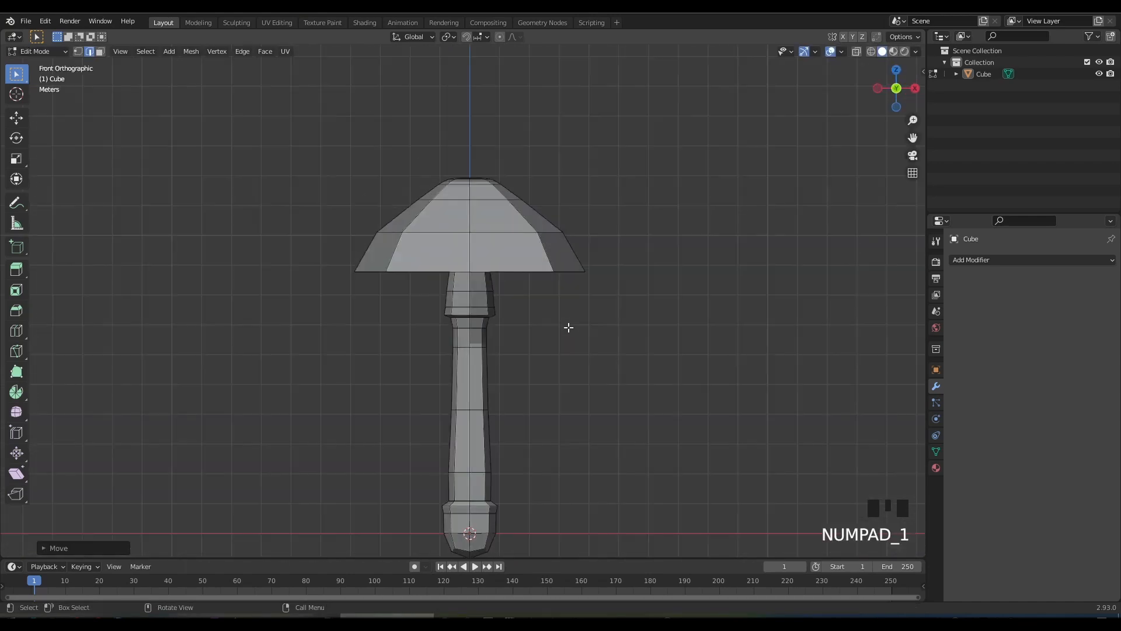
pyautogui.click(857, 52)
pyautogui.moveTo(268, 133); pyautogui.dragTo(619, 265)
pyautogui.press('g')
pyautogui.click(621, 286)
pyautogui.click(620, 321)
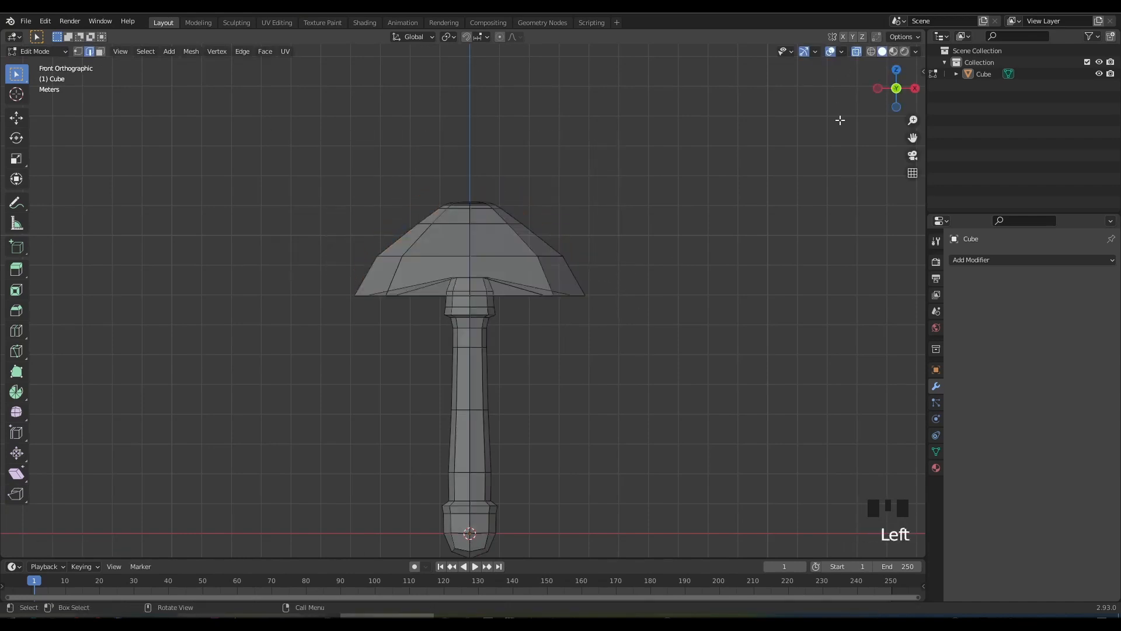
pyautogui.click(857, 53)
pyautogui.moveTo(654, 327); pyautogui.dragTo(621, 353, button='middle')
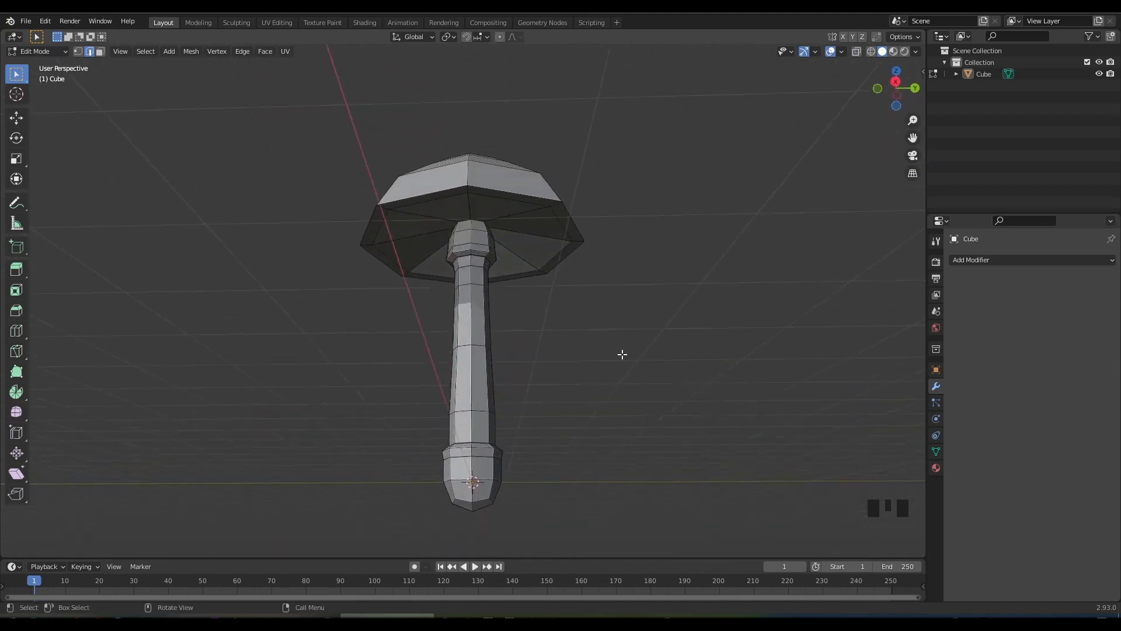
# Create a new material on the mushroom and name it Root
pyautogui.click(937, 468)
pyautogui.click(1047, 309)
pyautogui.moveTo(859, 370); pyautogui.dragTo(655, 397, button='middle')
pyautogui.doubleClick(984, 263)
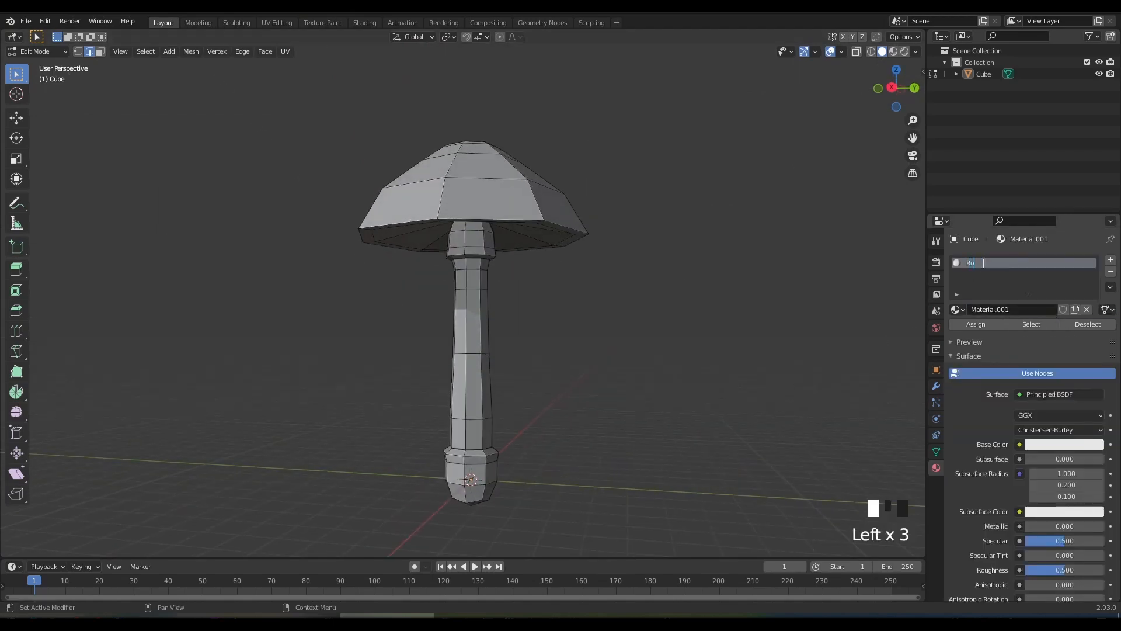
pyautogui.press('Return')
# Select all faces of the bulb at the stem's base and assign them a new material named Root2
pyautogui.moveTo(664, 421); pyautogui.dragTo(544, 346, button='middle')
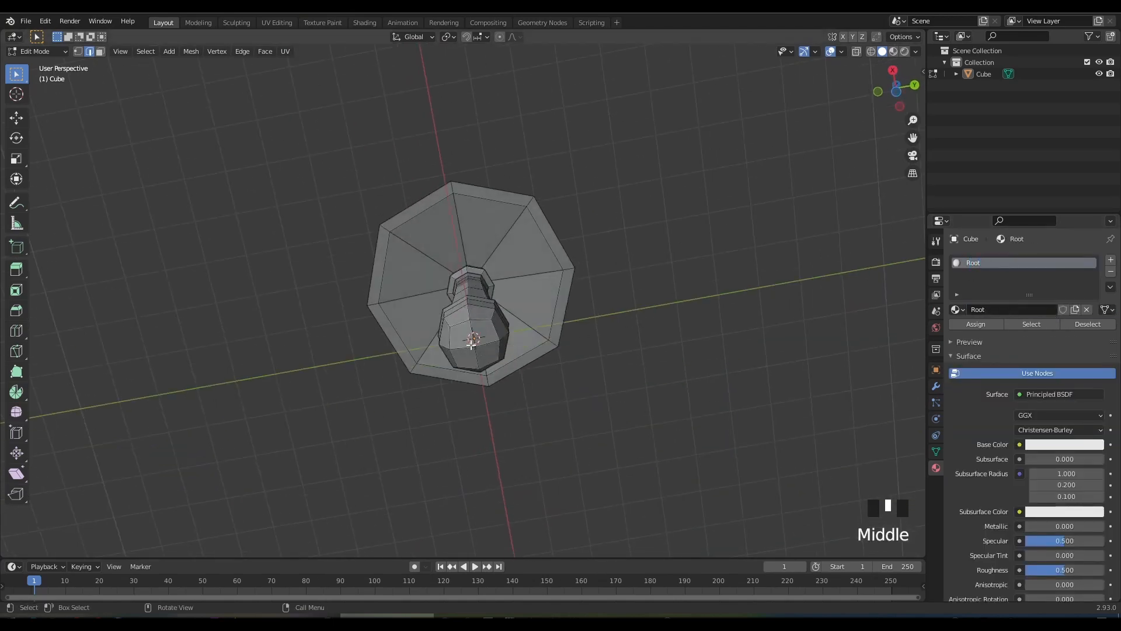
pyautogui.click(465, 337)
pyautogui.moveTo(464, 338); pyautogui.dragTo(527, 472, button='middle')
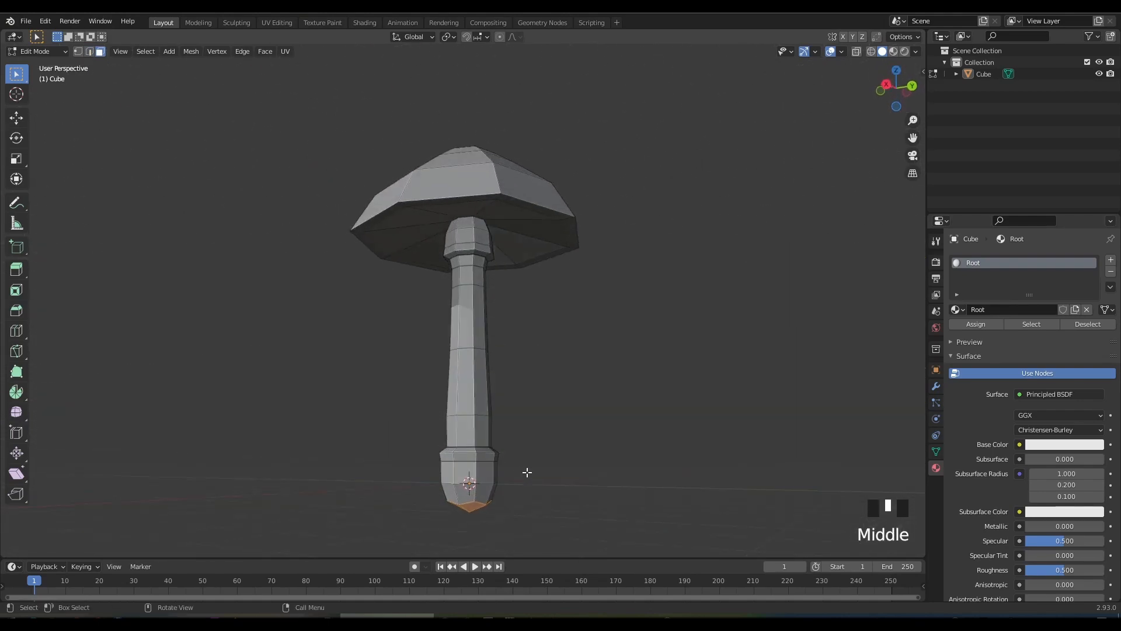
pyautogui.press('ctrl+KP_Add')
pyautogui.press('ctrl+KP_Add')
pyautogui.press('ctrl+KP_Add')
pyautogui.press('ctrl+KP_Add')
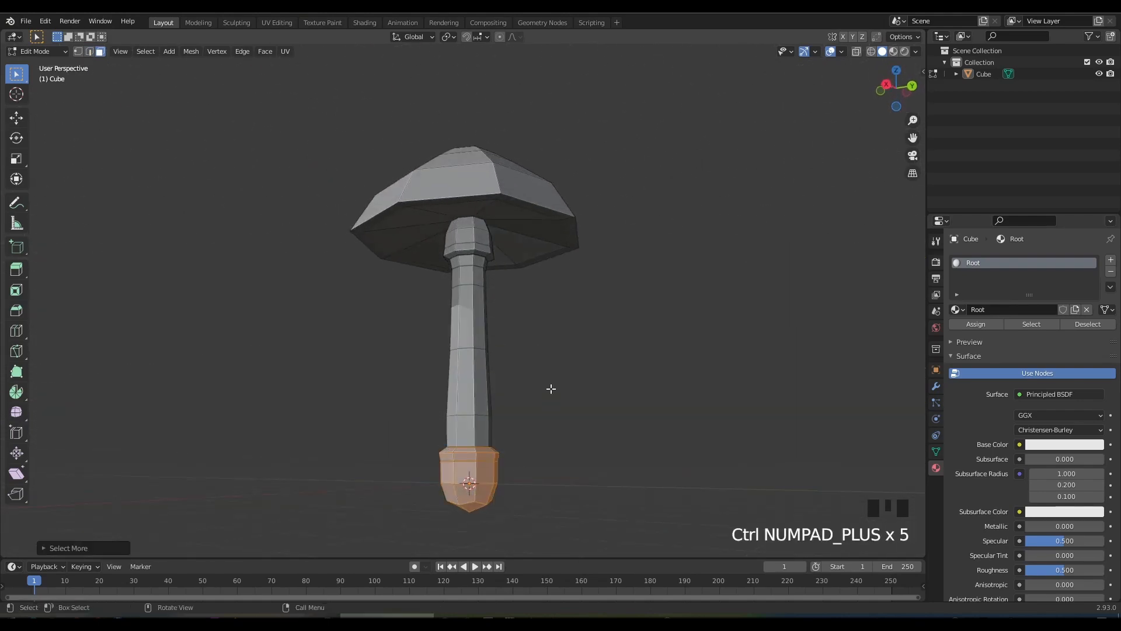
pyautogui.moveTo(551, 388); pyautogui.dragTo(553, 408, button='middle')
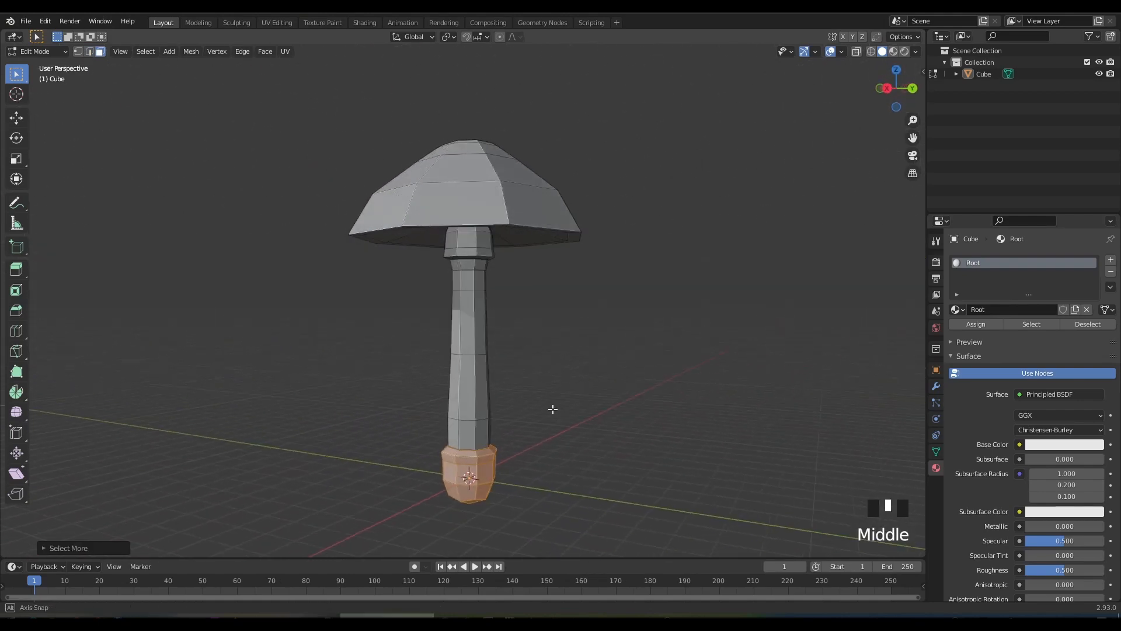
pyautogui.click(1111, 262)
pyautogui.click(1032, 333)
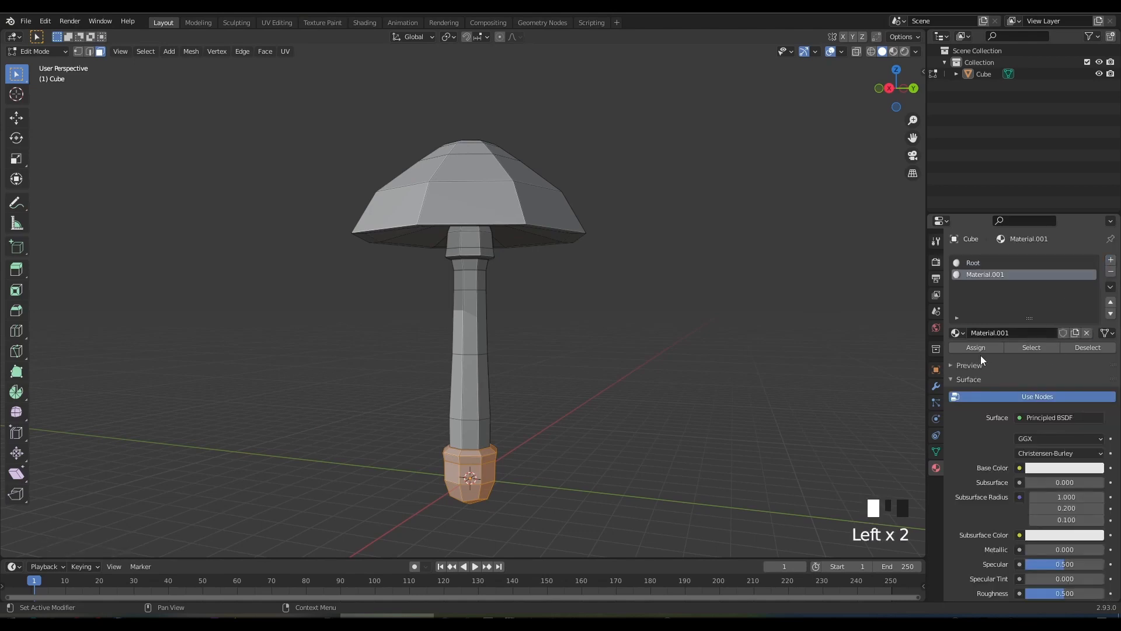
pyautogui.doubleClick(1014, 276)
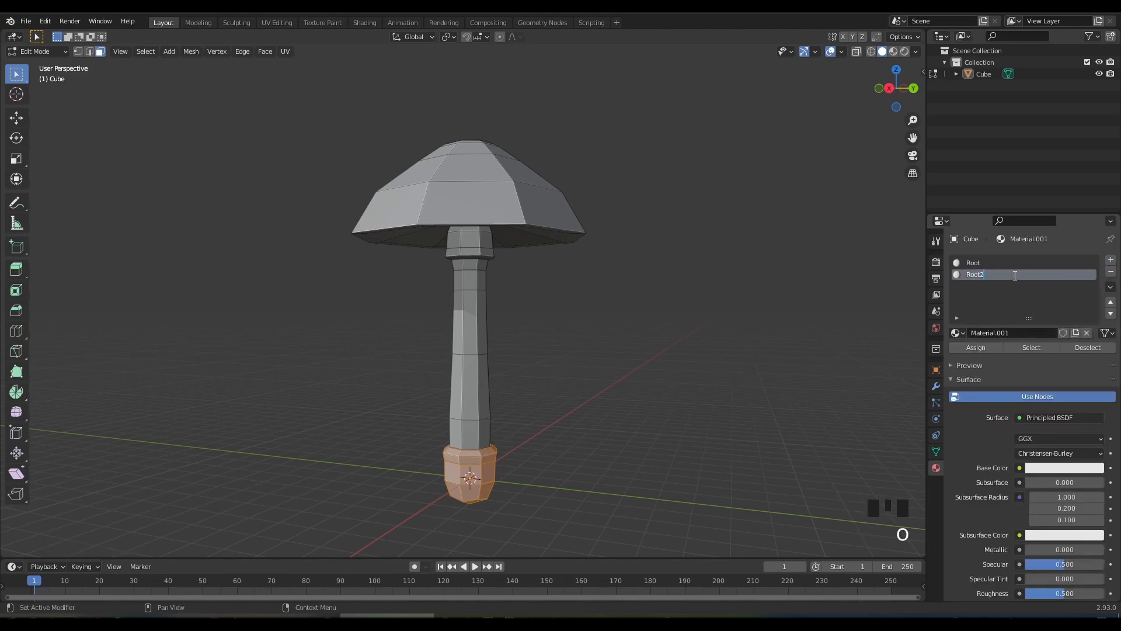
pyautogui.press('Return')
# Select the widened upper-stem section with its overhanging lip and add a new material named Root3 for it
pyautogui.moveTo(771, 333); pyautogui.dragTo(543, 290, button='middle')
pyautogui.scroll(3, 495, 237)
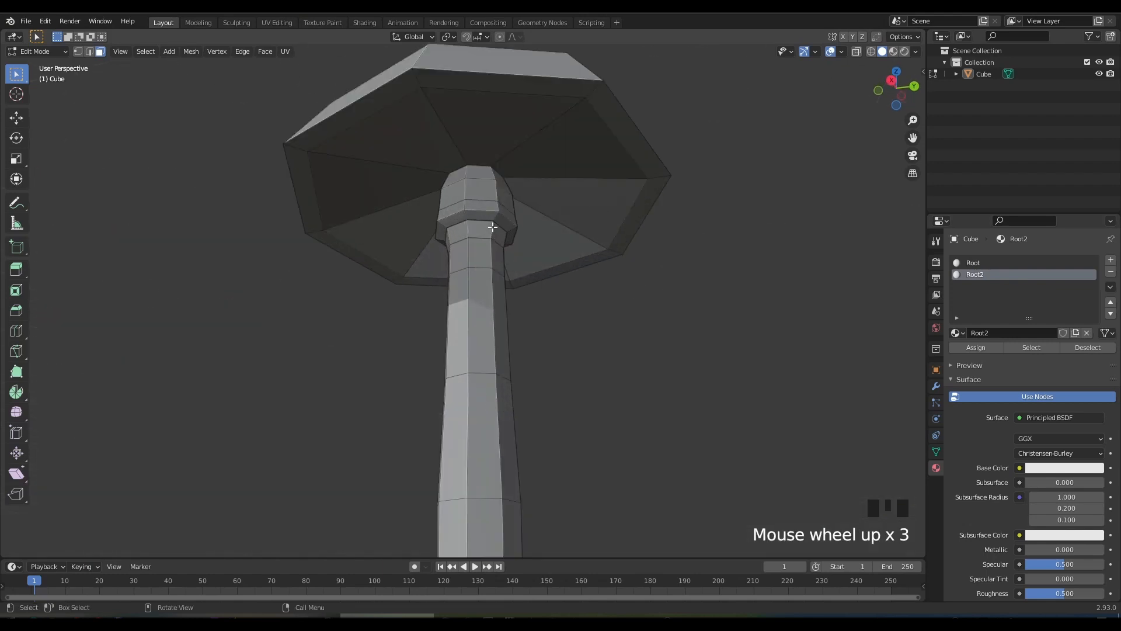
pyautogui.moveTo(493, 226); pyautogui.dragTo(481, 257, button='middle')
pyautogui.moveTo(579, 246)
pyautogui.mouseDown(button='middle')
pyautogui.moveTo(601, 237)
pyautogui.moveTo(566, 252)
pyautogui.mouseUp(button='middle')
pyautogui.click(475, 205)
pyautogui.moveTo(475, 205)
pyautogui.mouseDown(button='middle')
pyautogui.moveTo(566, 235)
pyautogui.moveTo(549, 246)
pyautogui.moveTo(478, 199)
pyautogui.mouseUp(button='middle')
pyautogui.press('ctrl+KP_Add')
pyautogui.click(462, 192)
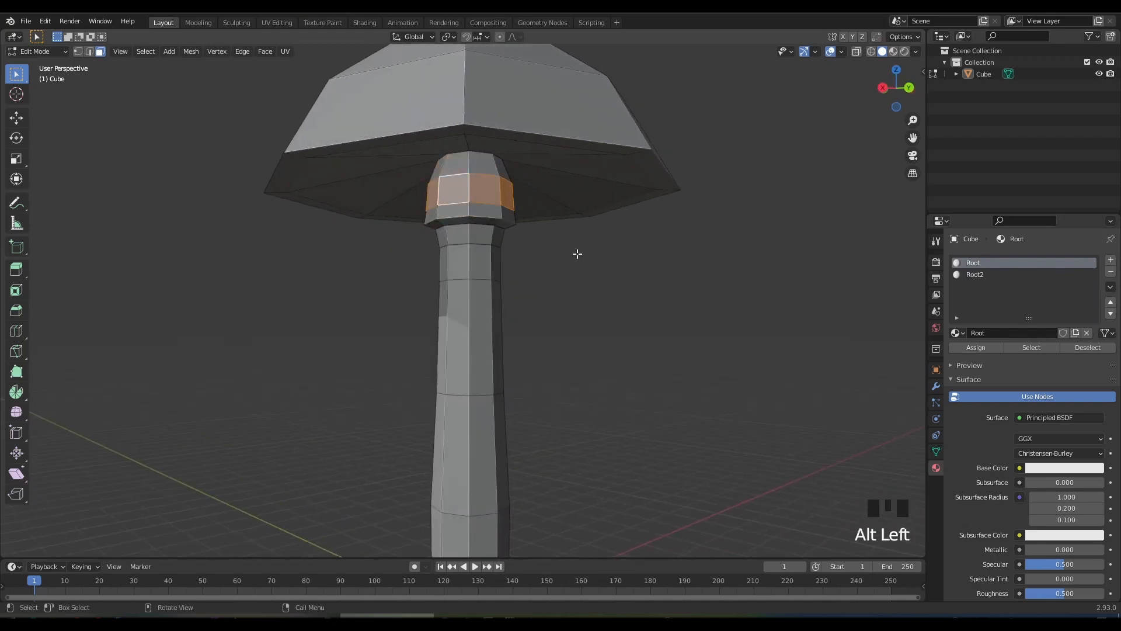
pyautogui.moveTo(578, 254); pyautogui.dragTo(636, 316, button='middle')
pyautogui.press('ctrl+KP_Add')
pyautogui.keyDown('shift'); pyautogui.click(469, 216); pyautogui.keyUp('shift')
pyautogui.keyDown('alt'); pyautogui.keyDown('shift'); pyautogui.click(467, 214); pyautogui.keyUp('shift'); pyautogui.keyUp('alt')
pyautogui.keyDown('alt'); pyautogui.keyDown('shift'); pyautogui.click(467, 214); pyautogui.keyUp('shift'); pyautogui.keyUp('alt')
pyautogui.scroll(-2, 619, 346)
pyautogui.click(1110, 260)
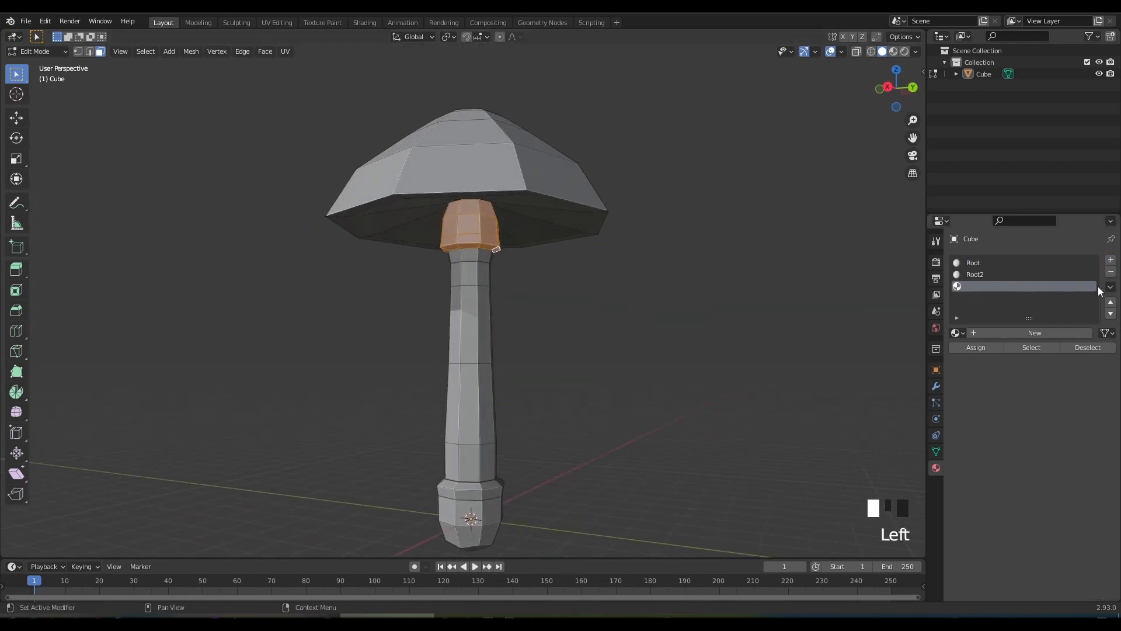
pyautogui.click(1028, 335)
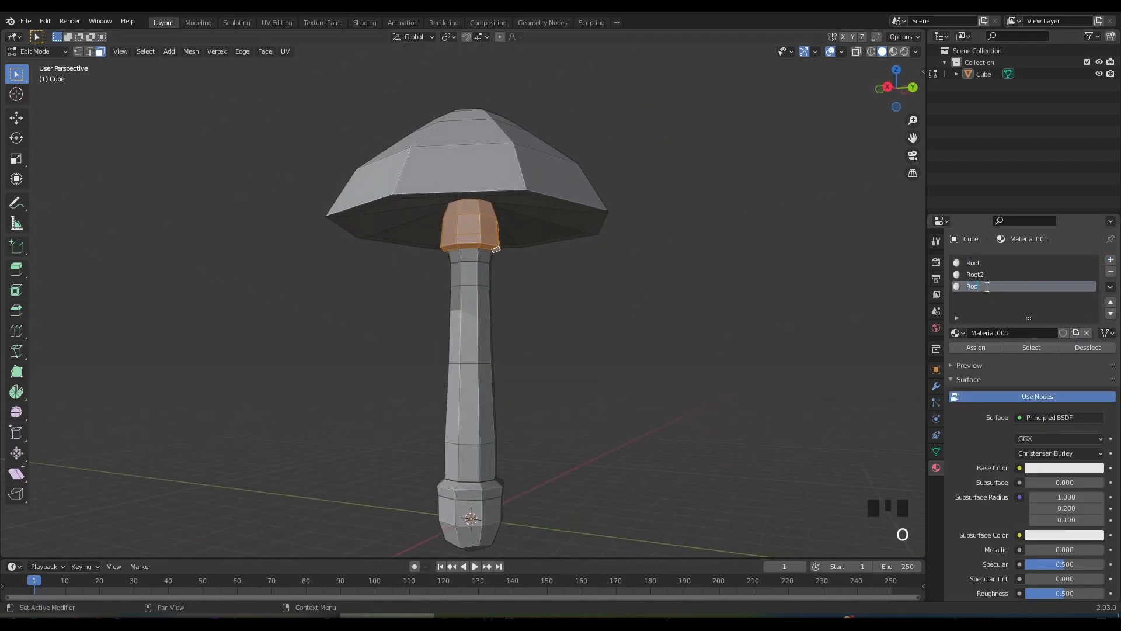
# Select the cap's outer faces and rim and add a new material named CapA for them
pyautogui.moveTo(633, 386); pyautogui.dragTo(581, 404, button='middle')
pyautogui.moveTo(472, 235); pyautogui.dragTo(543, 192, button='middle')
pyautogui.press('ctrl+KP_Add')
pyautogui.press('ctrl+KP_Add')
pyautogui.press('ctrl+KP_Add')
pyautogui.press('ctrl+KP_Add')
pyautogui.press('ctrl+KP_Add')
pyautogui.press('ctrl+KP_Add')
pyautogui.press('ctrl+KP_Add')
pyautogui.press('ctrl+KP_Add')
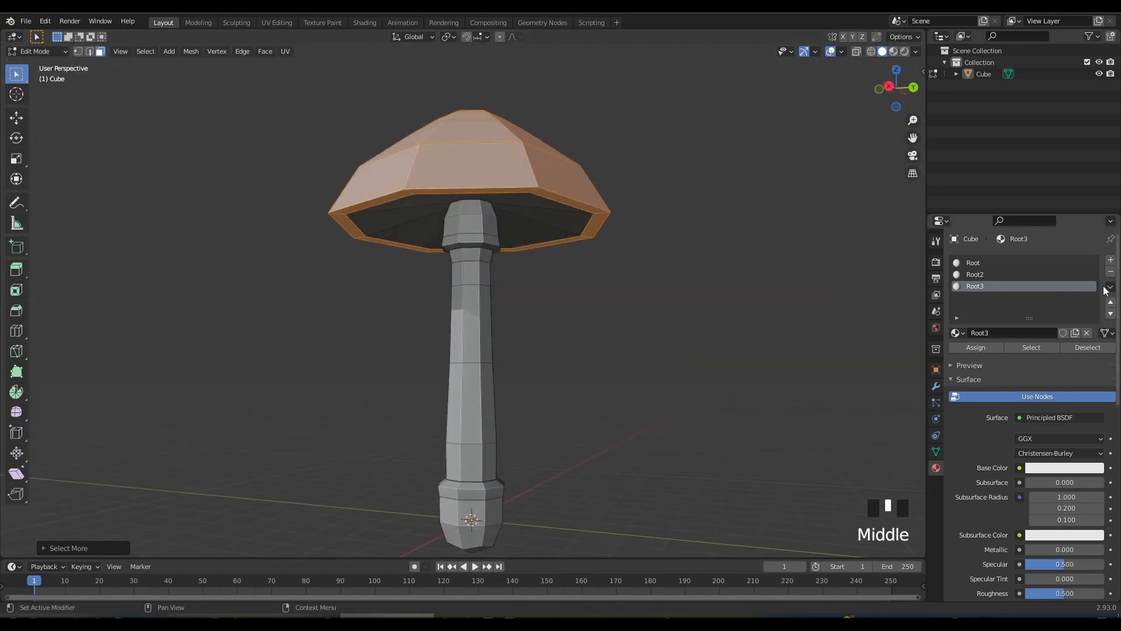
pyautogui.click(1111, 259)
pyautogui.click(1032, 333)
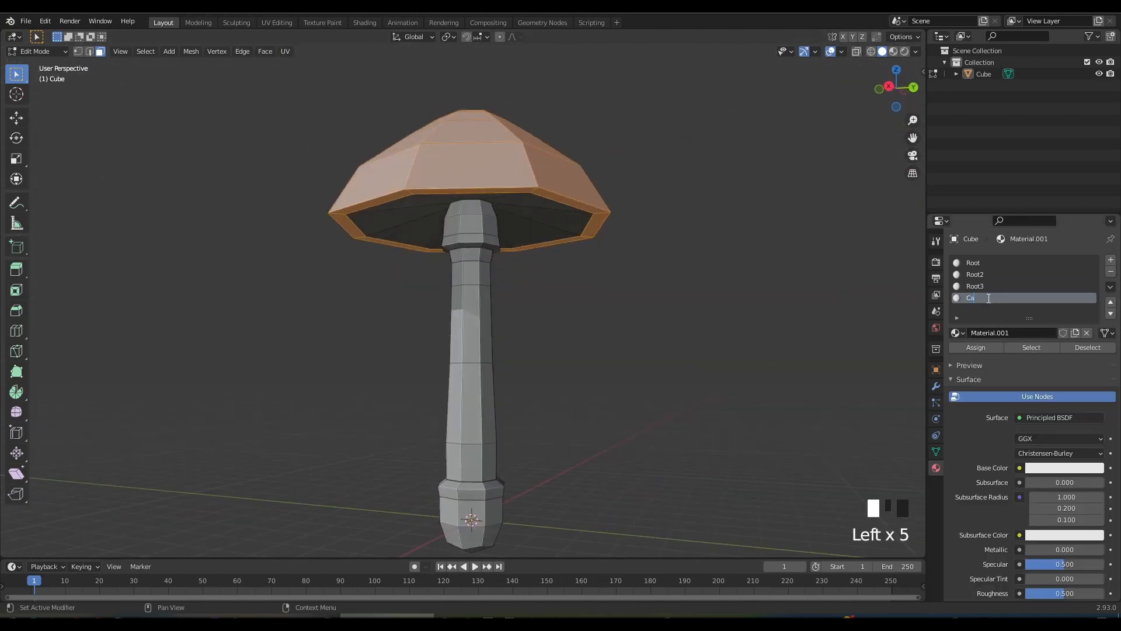
# Select the ring of faces on the cap's underside and add a new material named CapB for it
pyautogui.moveTo(580, 285); pyautogui.dragTo(556, 301, button='middle')
pyautogui.click(488, 182)
pyautogui.keyDown('alt'); pyautogui.click(489, 183); pyautogui.keyUp('alt')
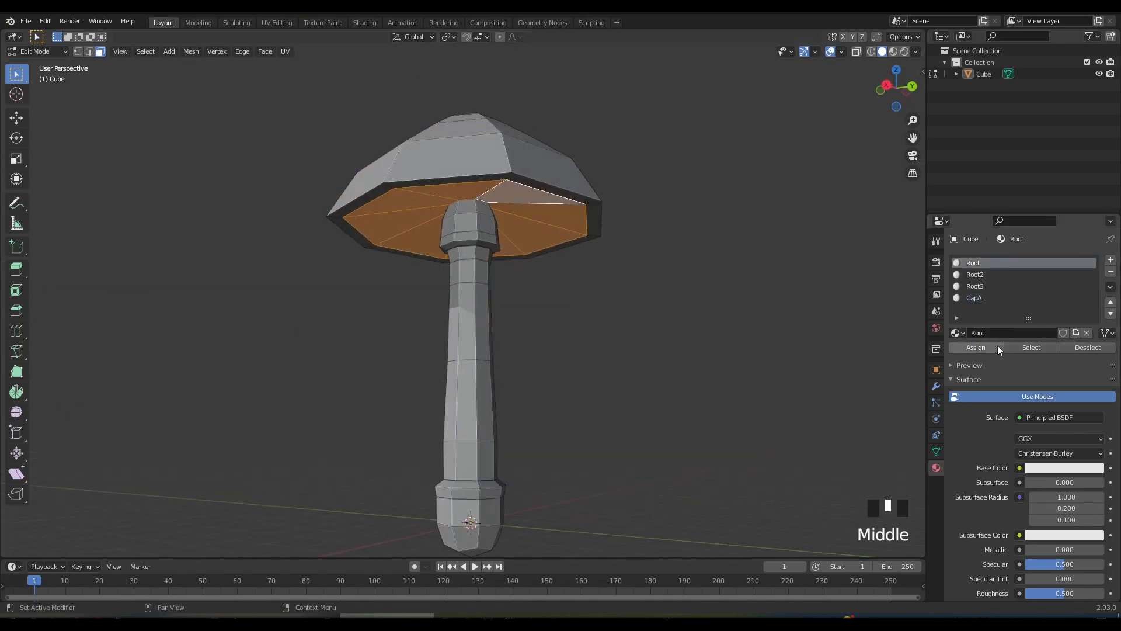
pyautogui.click(1111, 261)
pyautogui.click(1019, 332)
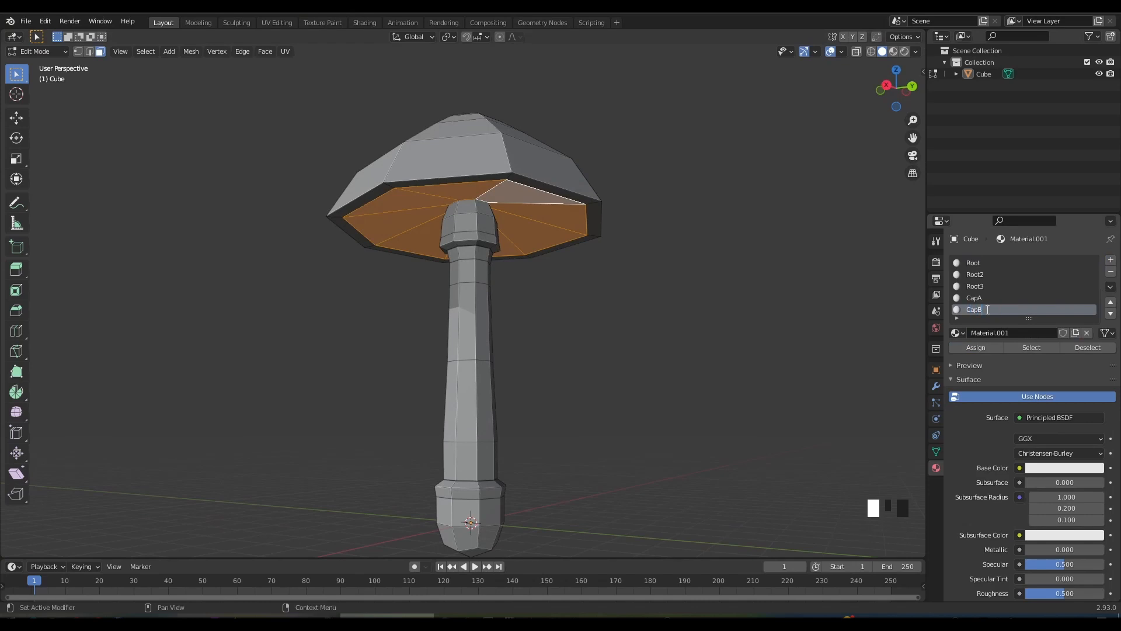
# Show the mushroom in Material Preview in Object Mode and set Root's base color to pale cream, about H 0.148, S 0.362, V 0.8
pyautogui.scroll(-1, 656, 390)
pyautogui.moveTo(681, 404)
pyautogui.mouseDown(button='middle')
pyautogui.moveTo(617, 367)
pyautogui.moveTo(601, 395)
pyautogui.mouseUp(button='middle')
pyautogui.click(894, 52)
pyautogui.press('Tab')
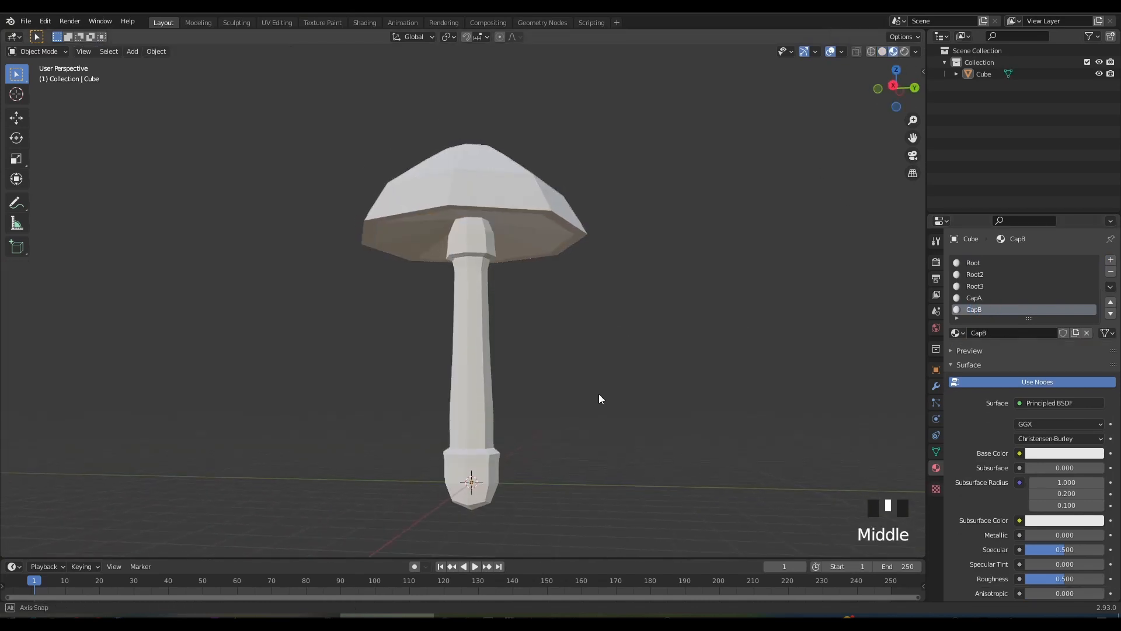
pyautogui.click(981, 266)
pyautogui.click(1039, 453)
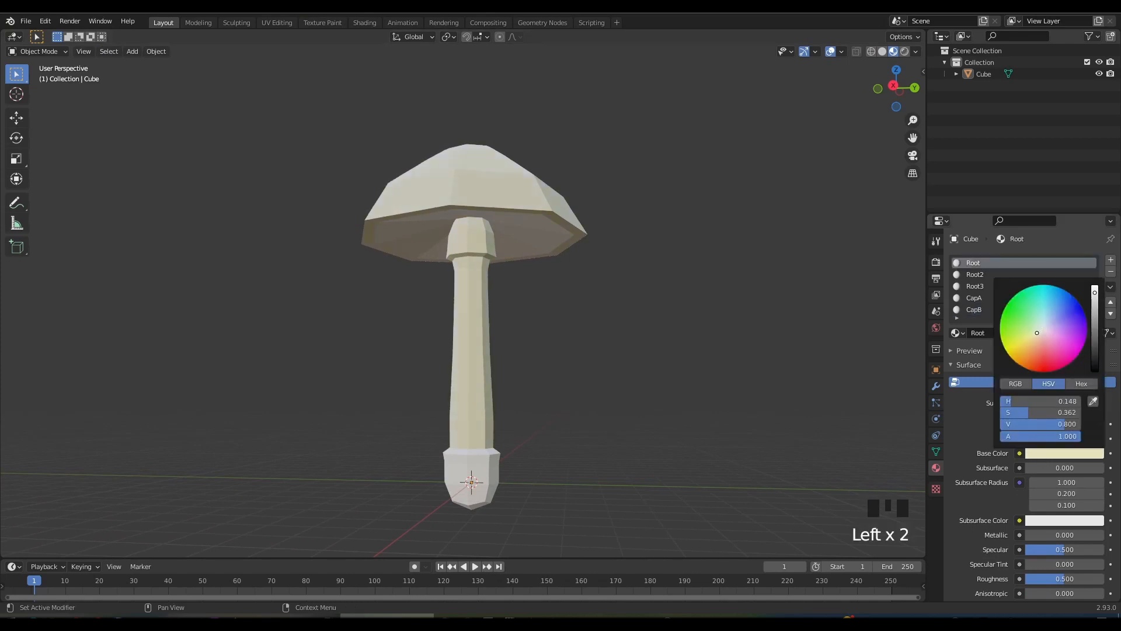
pyautogui.moveTo(724, 299)
pyautogui.mouseDown(button='middle')
pyautogui.moveTo(666, 306)
pyautogui.moveTo(710, 301)
pyautogui.mouseUp(button='middle')
# Set the base color of the Root2 material to a darker olive yellow
pyautogui.click(1050, 454)
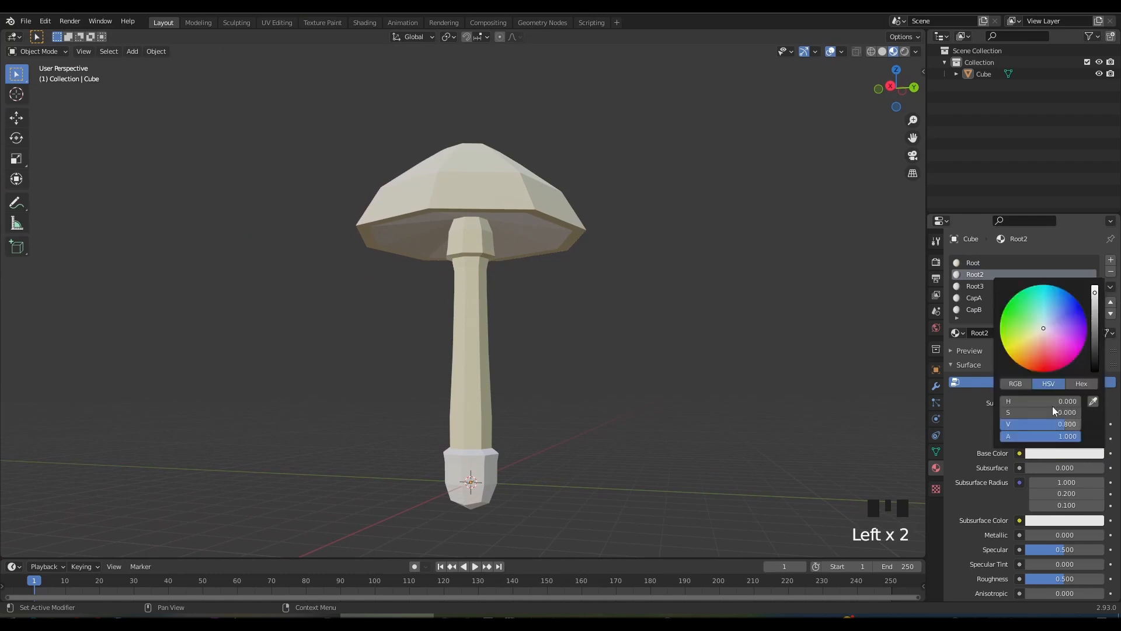
pyautogui.moveTo(1019, 338)
pyautogui.mouseDown()
pyautogui.moveTo(1037, 348)
pyautogui.moveTo(1029, 341)
pyautogui.mouseUp()
pyautogui.moveTo(1097, 294); pyautogui.dragTo(1097, 316)
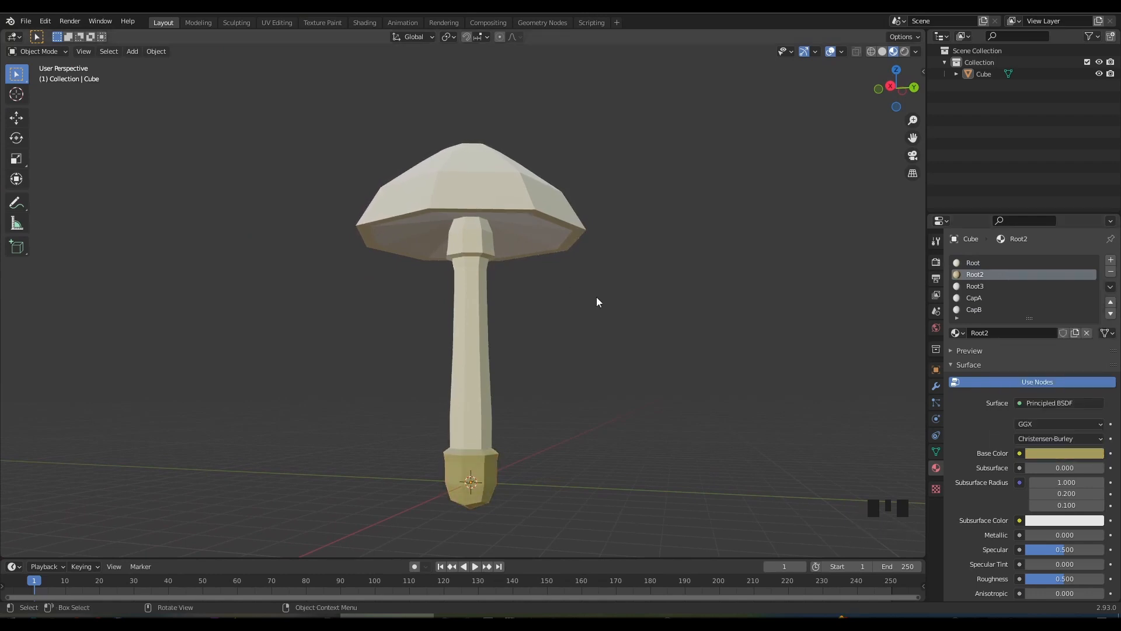
pyautogui.moveTo(596, 302); pyautogui.dragTo(610, 301, button='middle')
# Set the base color of the Root3 material to salmon orange
pyautogui.click(974, 286)
pyautogui.click(1057, 454)
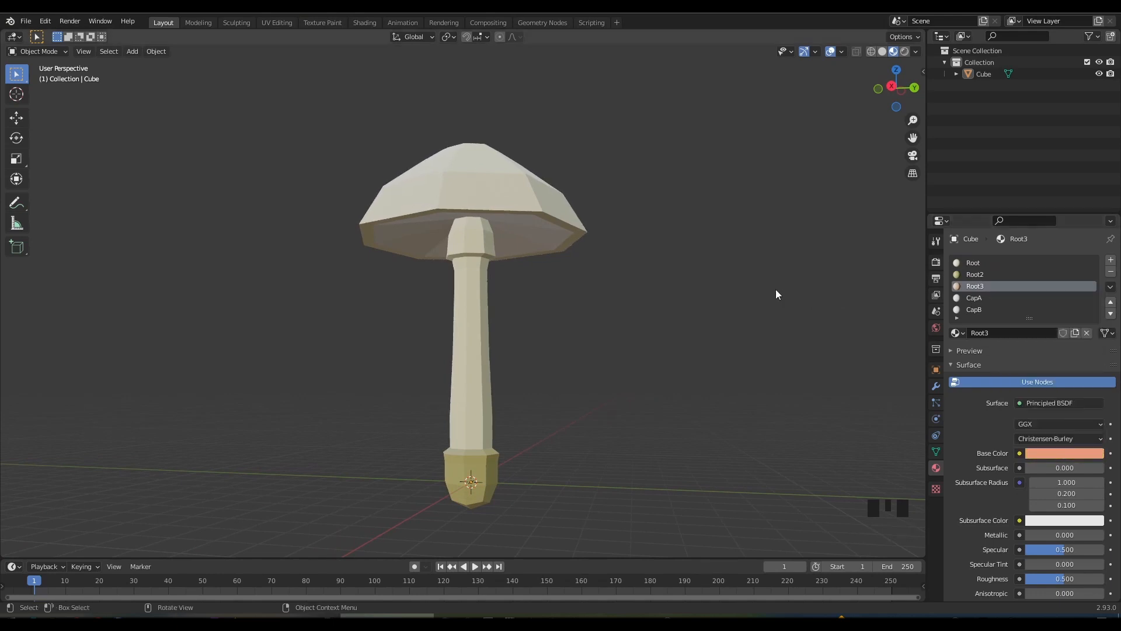
pyautogui.moveTo(776, 292); pyautogui.dragTo(726, 310, button='middle')
# Select the widened upper-stem section with the underside of its lip in Edit Mode and assign the Root3 material to it
pyautogui.press('Tab')
pyautogui.scroll(2, 726, 310)
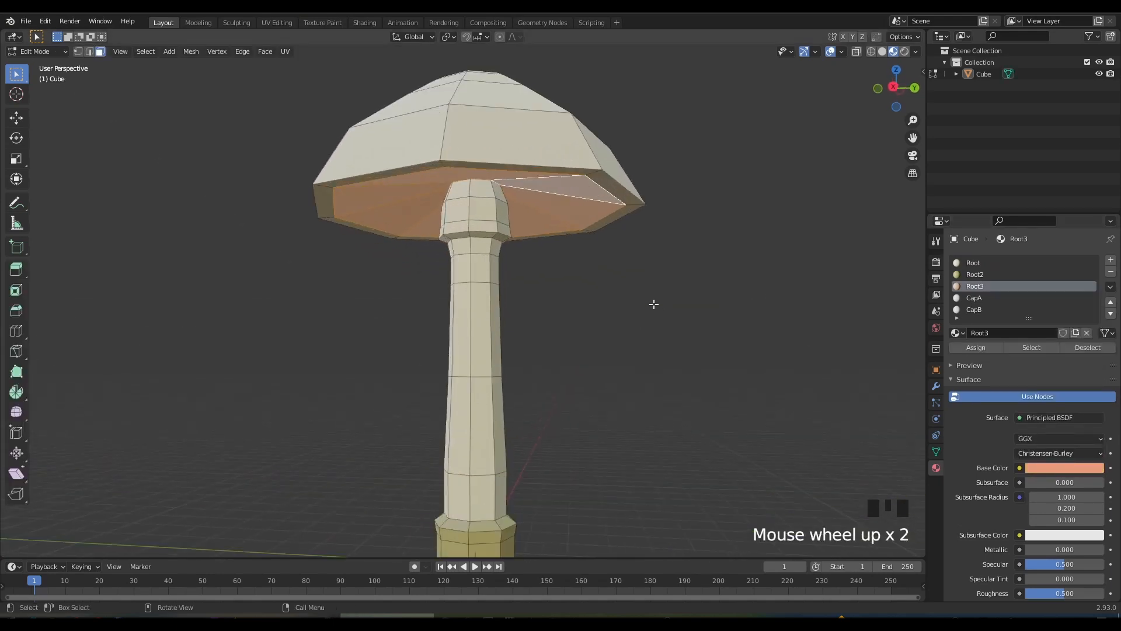
pyautogui.moveTo(653, 305); pyautogui.dragTo(681, 305, button='middle')
pyautogui.click(541, 243)
pyautogui.moveTo(541, 243); pyautogui.dragTo(475, 227, button='middle')
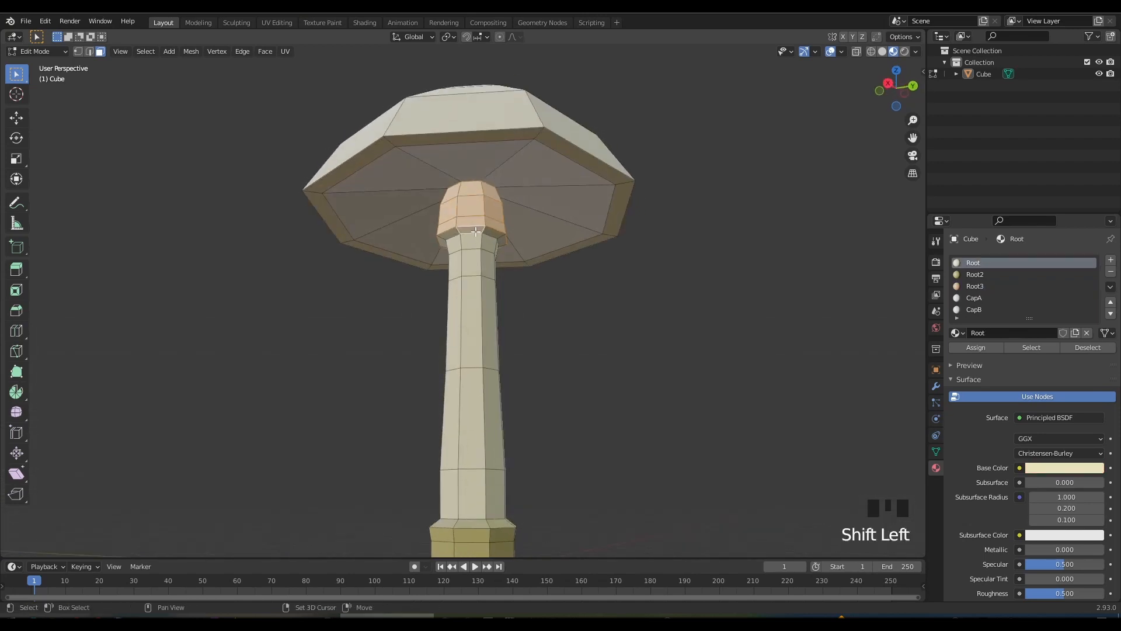
pyautogui.hotkey('ctrl', 'z')
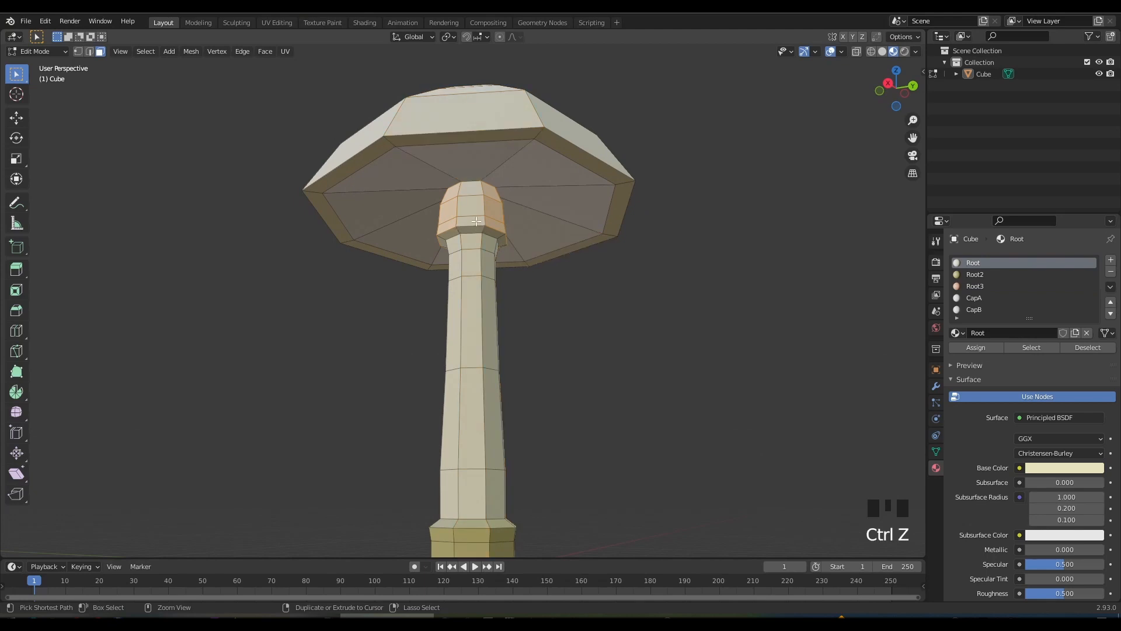
pyautogui.scroll(3, 472, 226)
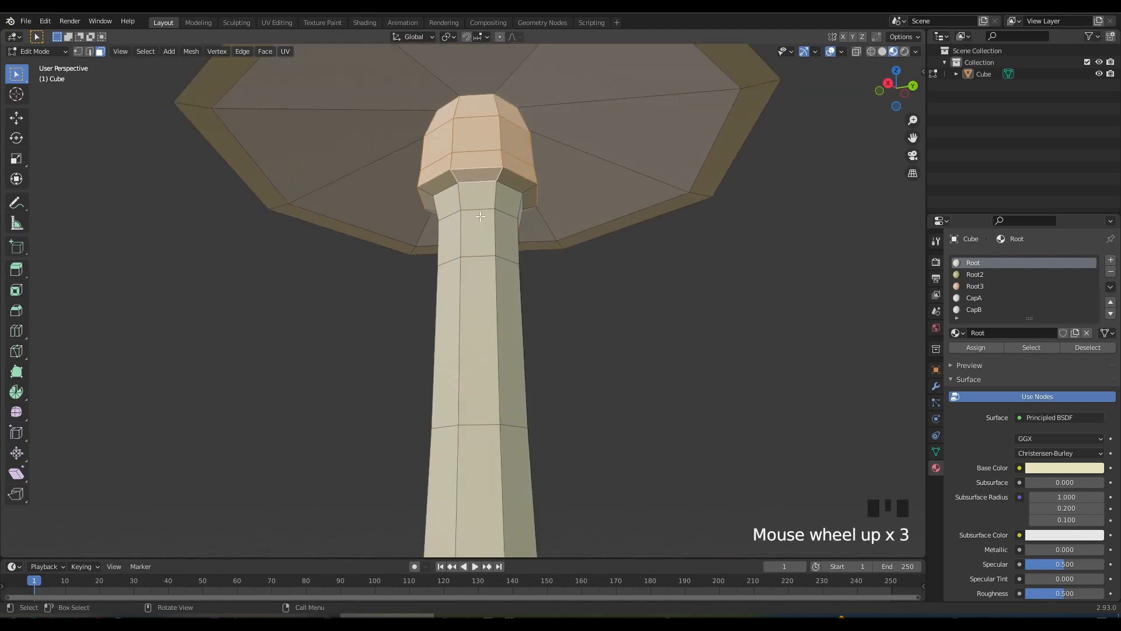
pyautogui.keyDown('alt'); pyautogui.keyDown('shift'); pyautogui.click(498, 173); pyautogui.keyUp('shift'); pyautogui.keyUp('alt')
pyautogui.moveTo(502, 178); pyautogui.dragTo(726, 313, button='middle')
pyautogui.click(981, 287)
pyautogui.click(976, 348)
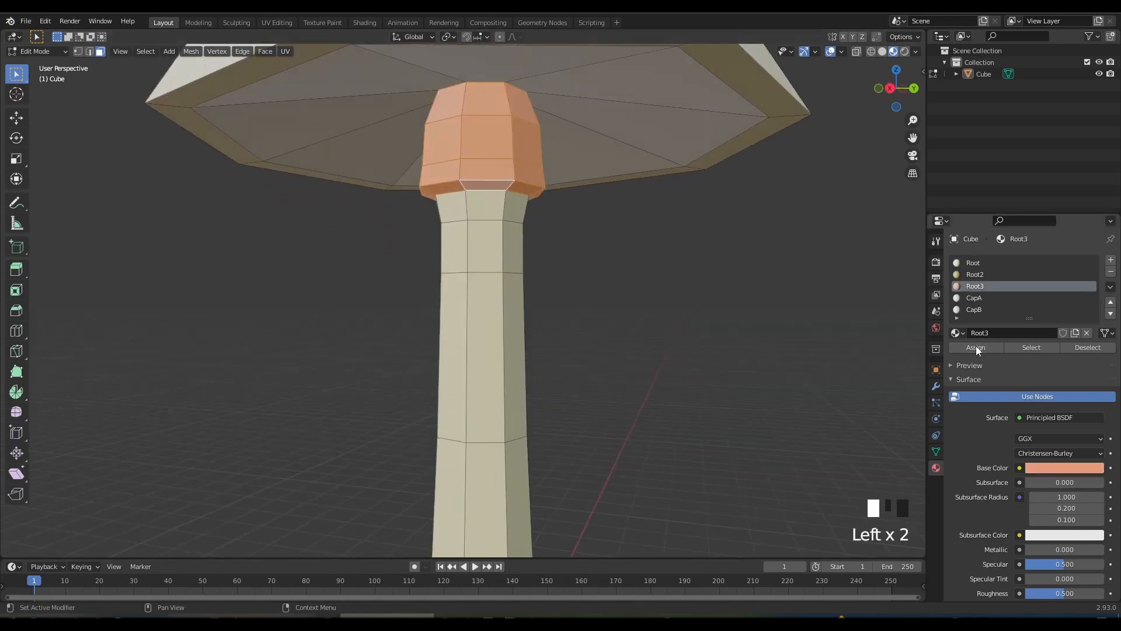
# Select the outer faces of the cap by growing the selection and assign the CapA material to them
pyautogui.scroll(-3, 631, 318)
pyautogui.moveTo(631, 318); pyautogui.dragTo(474, 69, button='middle')
pyautogui.press('ctrl+KP_Add')
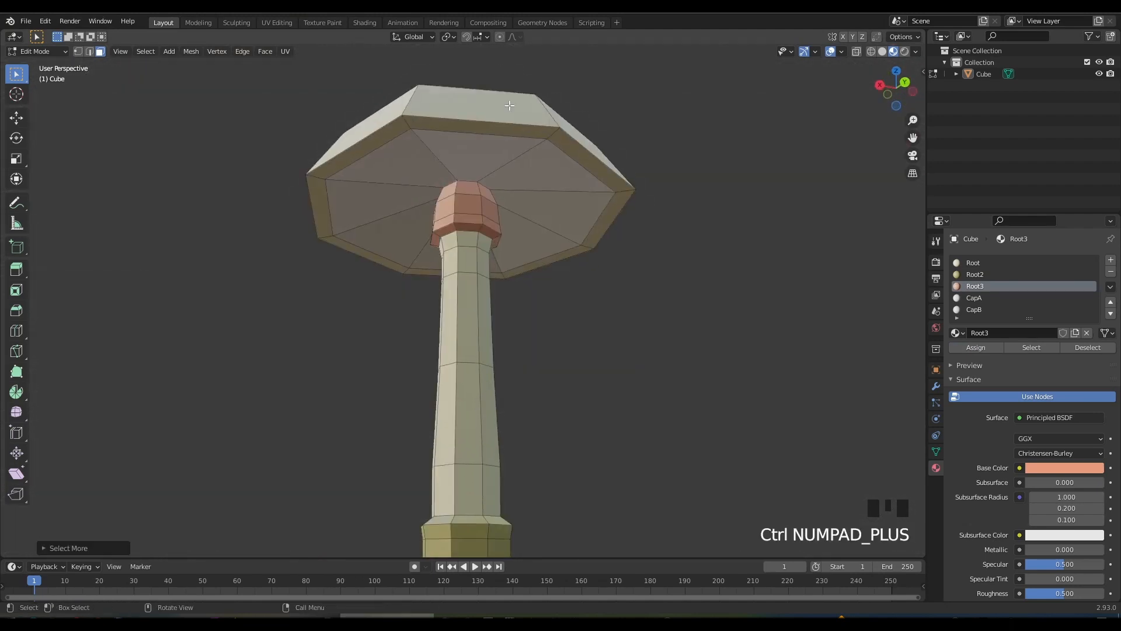
pyautogui.moveTo(508, 105); pyautogui.dragTo(529, 117, button='middle')
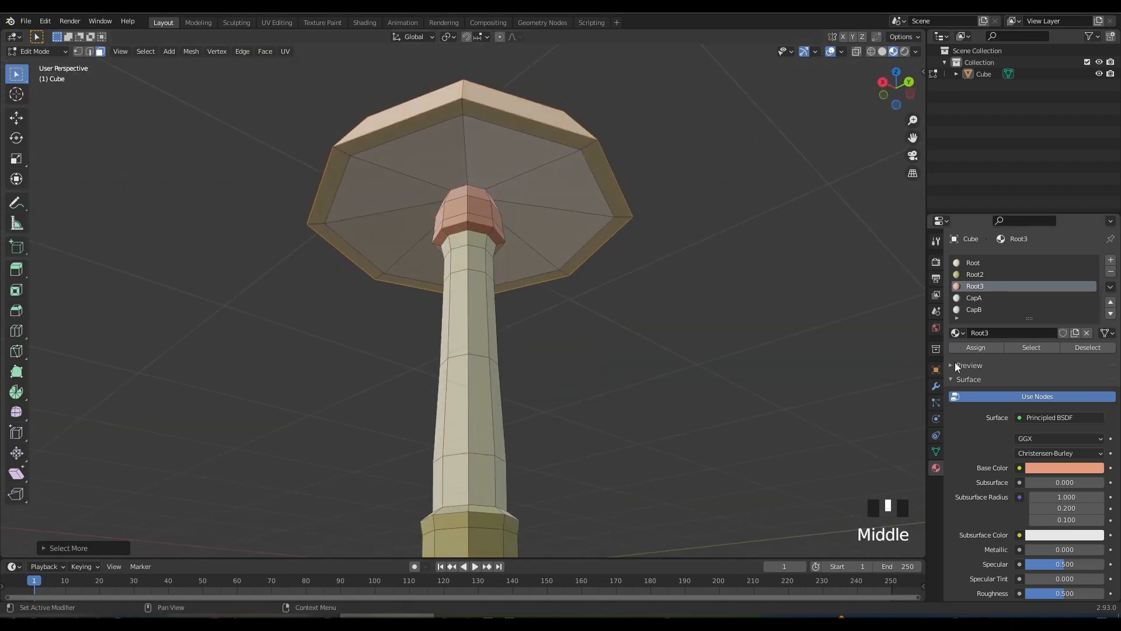
pyautogui.click(977, 299)
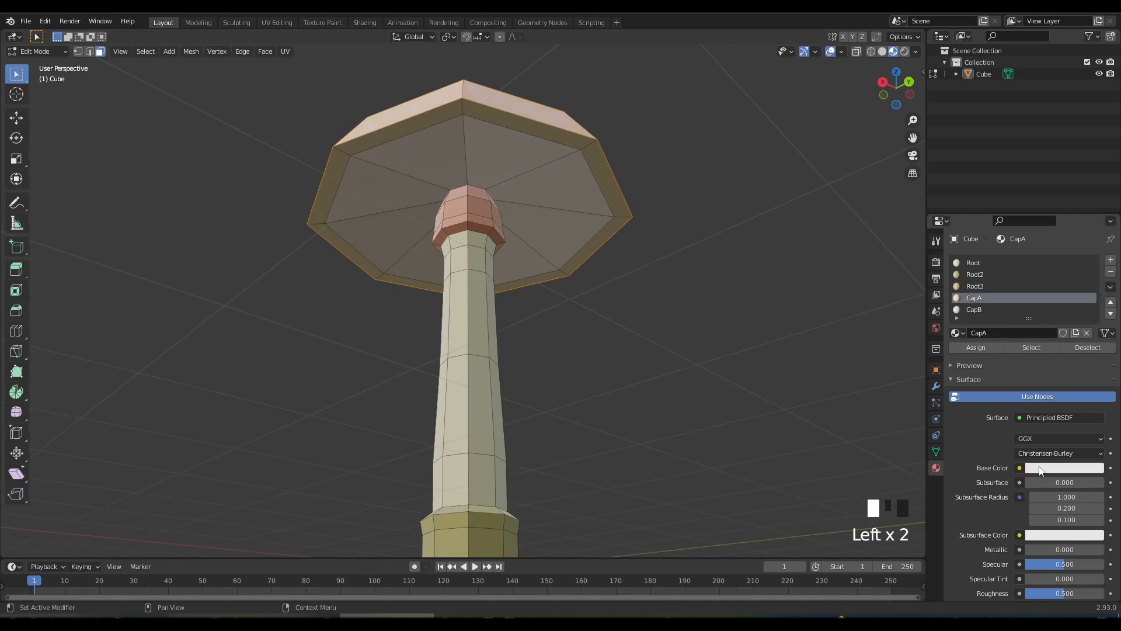
# Set the base color of the CapA material to bright red
pyautogui.click(1041, 471)
pyautogui.click(734, 348)
pyautogui.moveTo(733, 348); pyautogui.dragTo(655, 283, button='middle')
pyautogui.scroll(2, 655, 283)
# Set the base color of the CapB material to a darkened orange-brown, about H 0.044, S 0.971
pyautogui.click(974, 310)
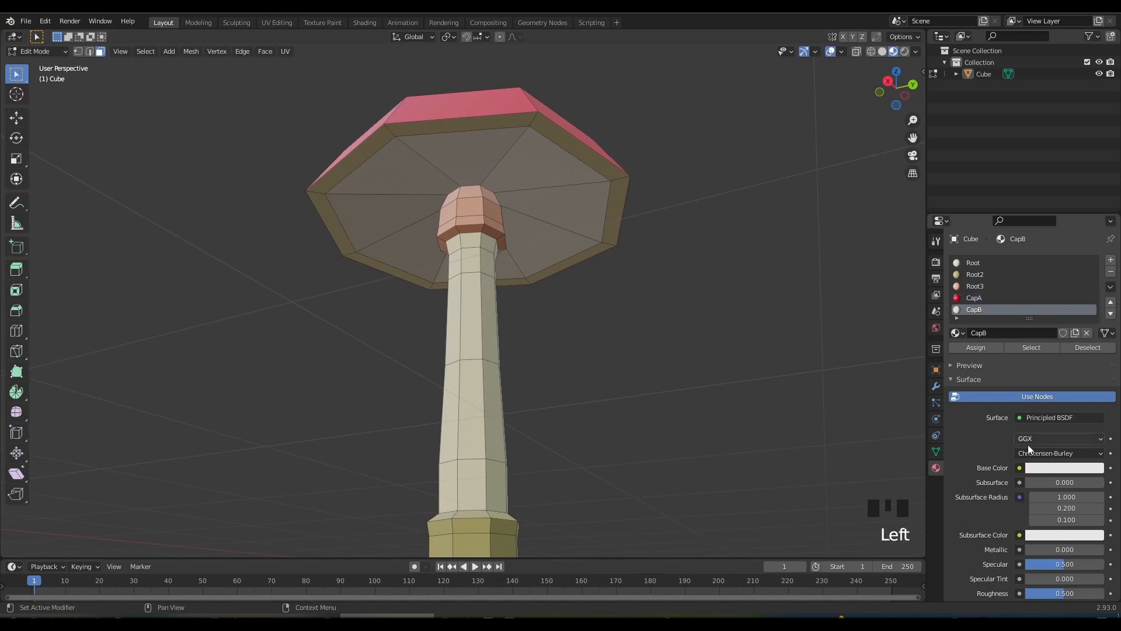
pyautogui.click(1064, 468)
pyautogui.click(1032, 374)
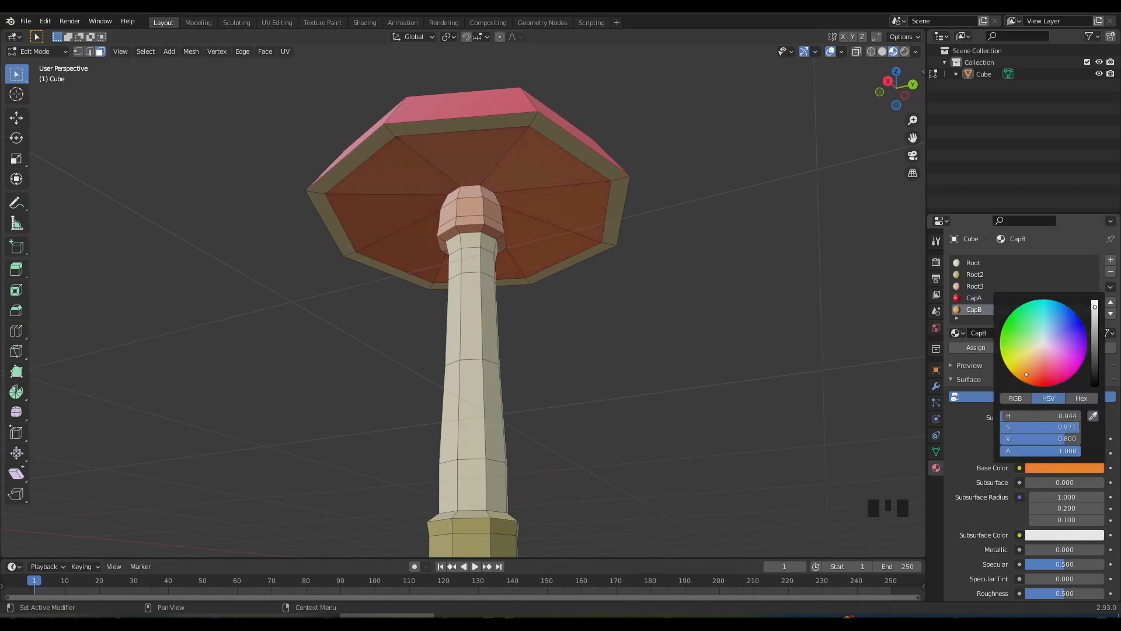
pyautogui.moveTo(1099, 310); pyautogui.dragTo(1095, 339)
pyautogui.click(724, 301)
pyautogui.moveTo(724, 300); pyautogui.dragTo(687, 275, button='middle')
# Grow the CapA face selection onto the cap's underside rim, assign CapA to it, and show the mushroom in Object Mode
pyautogui.click(974, 298)
pyautogui.click(1032, 347)
pyautogui.press('ctrl+KP_Add')
pyautogui.click(980, 348)
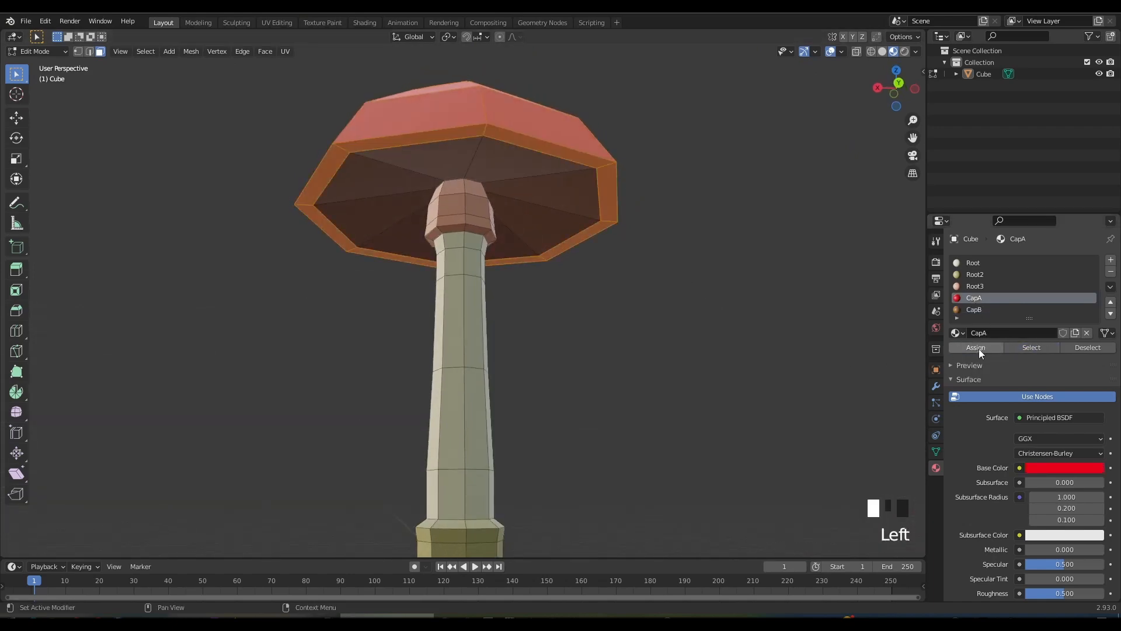
pyautogui.scroll(-2, 646, 327)
pyautogui.moveTo(645, 326); pyautogui.dragTo(409, 343, button='middle')
pyautogui.press('Tab')
pyautogui.scroll(2, 426, 351)
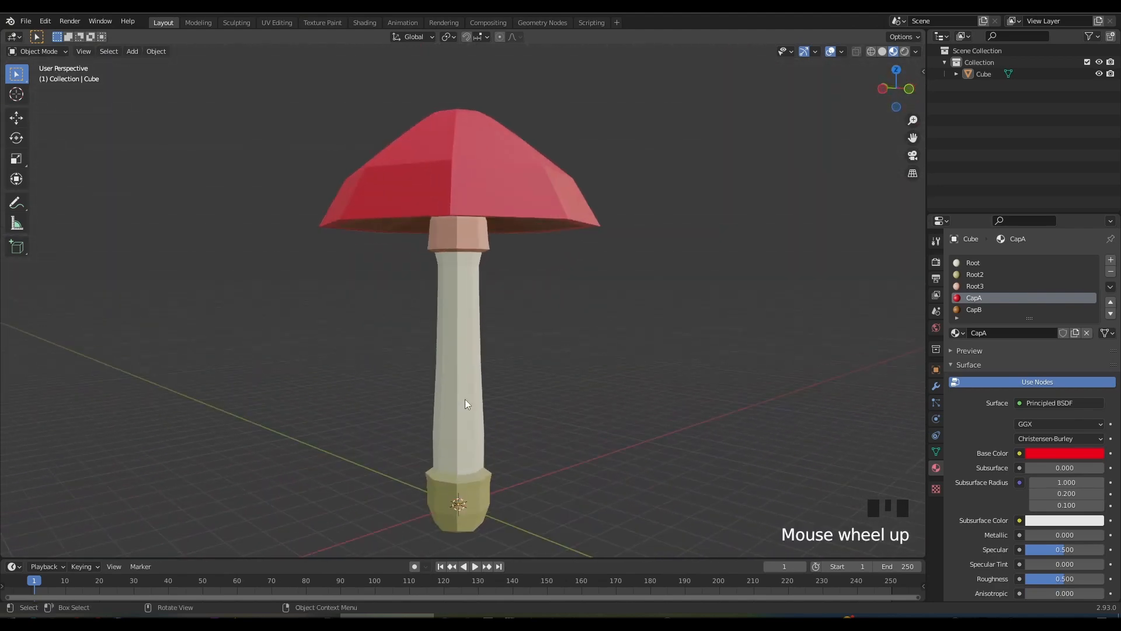
# Widen the lower stem in Edit Mode by scaling its edge loop up with proportional editing at size 3.14
pyautogui.press('Tab')
pyautogui.keyDown('shift'); pyautogui.moveTo(510, 440); pyautogui.dragTo(562, 407, button='middle'); pyautogui.keyUp('shift')
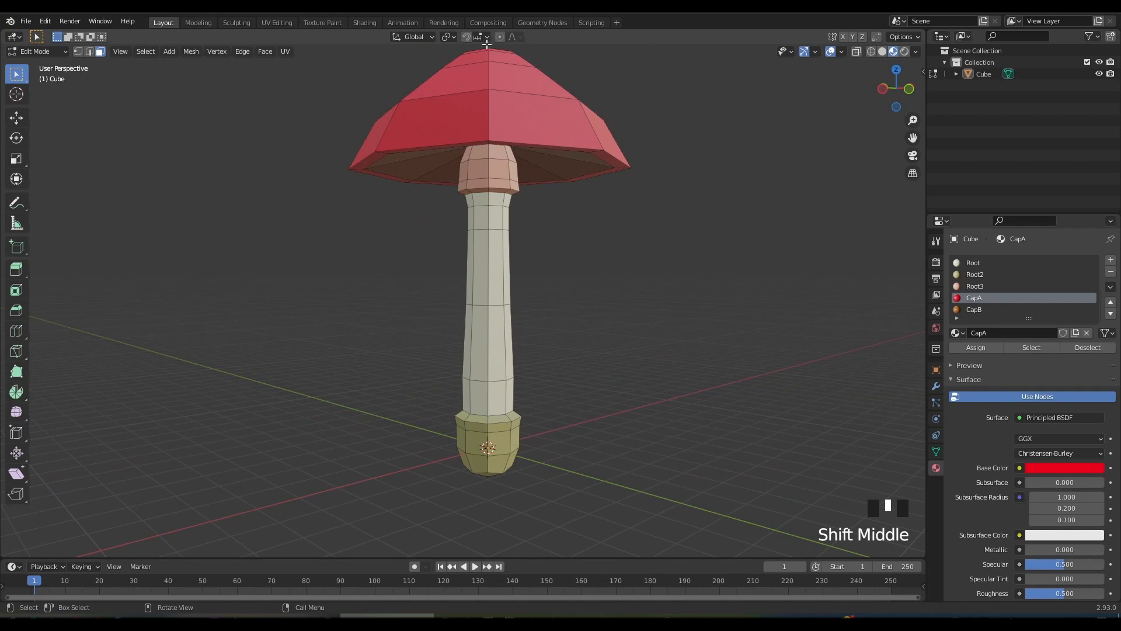
pyautogui.click(519, 36)
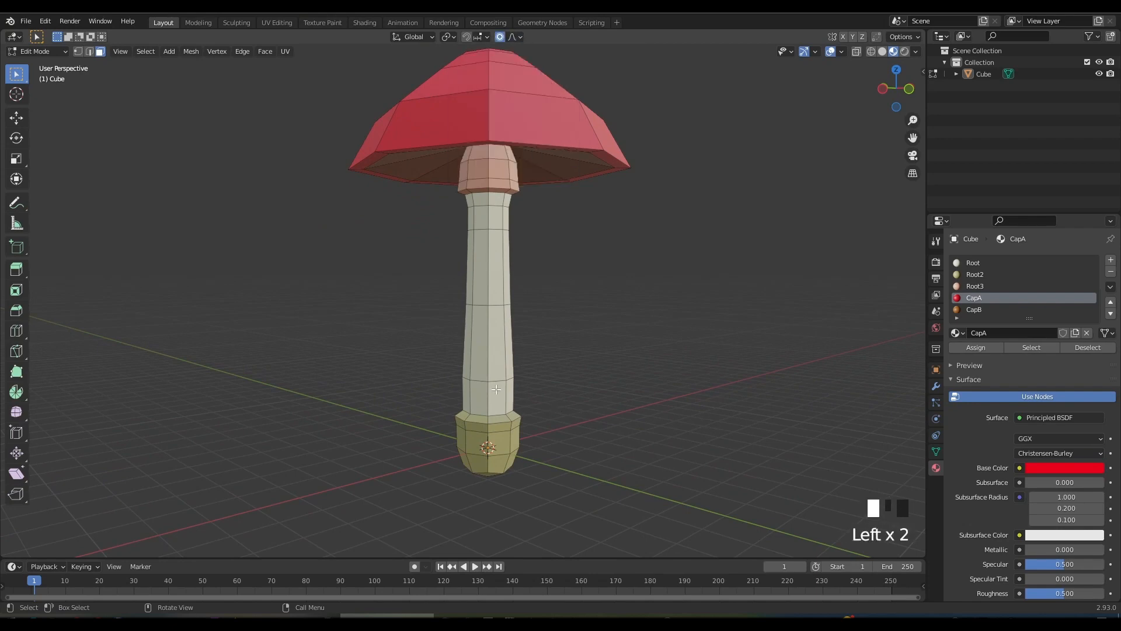
pyautogui.click(496, 381)
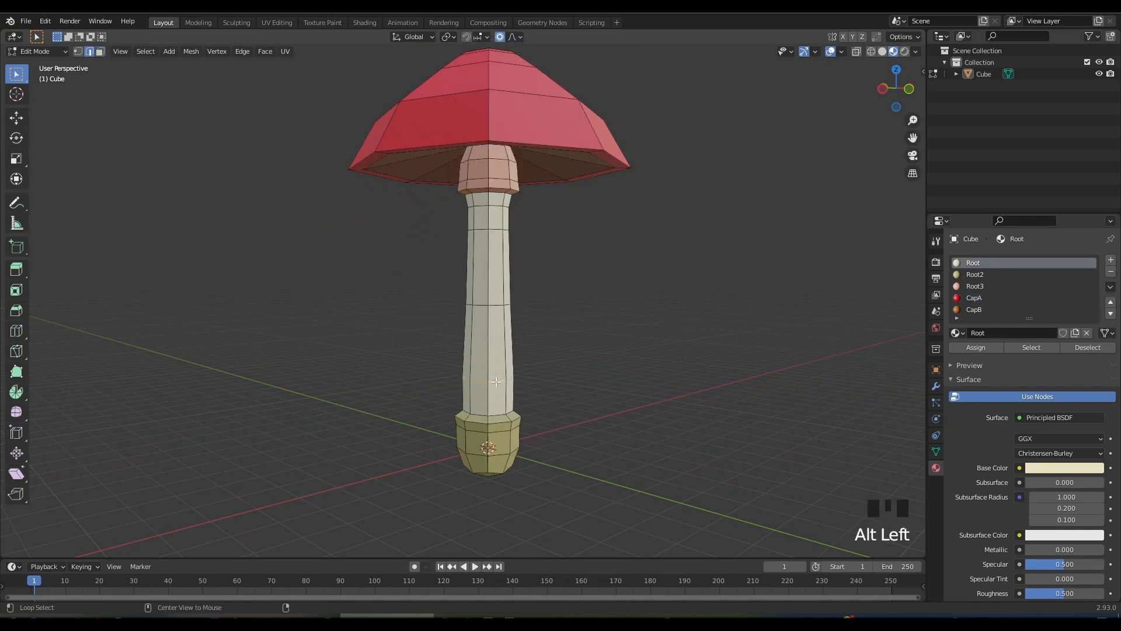
pyautogui.press('s')
pyautogui.scroll(-6, 580, 421)
pyautogui.scroll(2, 608, 426)
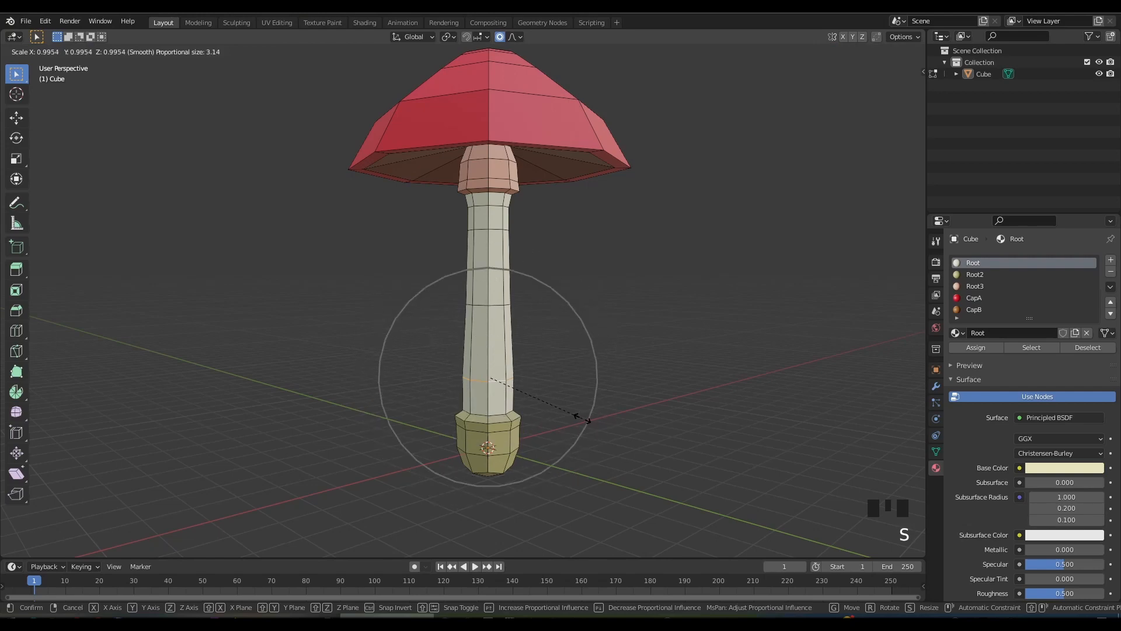
pyautogui.click(623, 431)
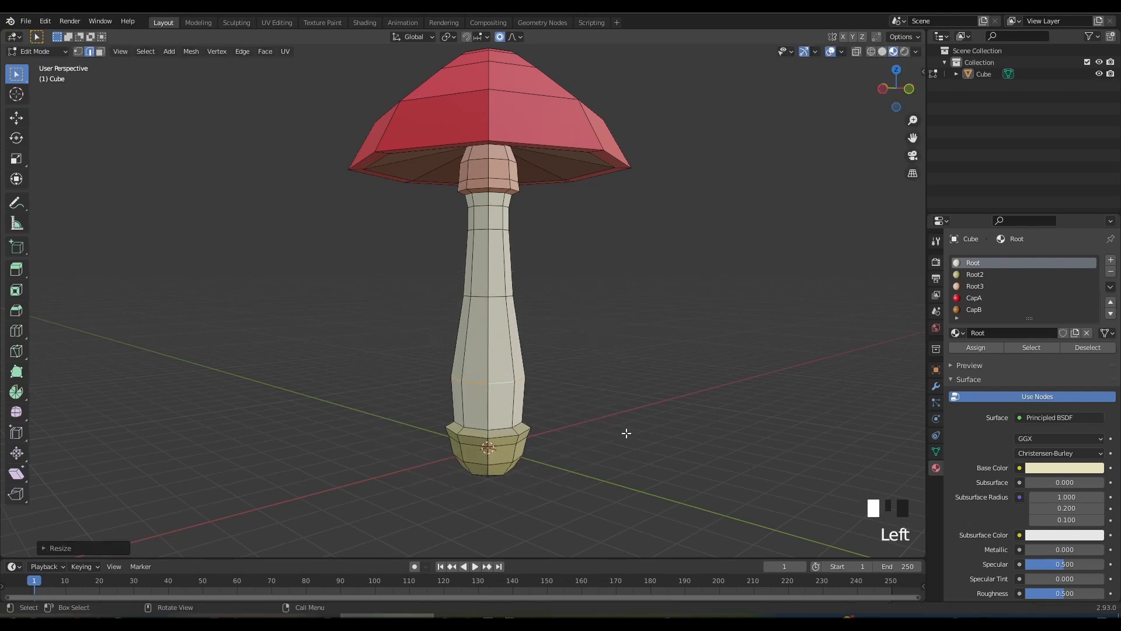
# Scale the lower edge loop of the olive base up by about 1.07 with proportional editing
pyautogui.moveTo(624, 431); pyautogui.dragTo(465, 472, button='middle')
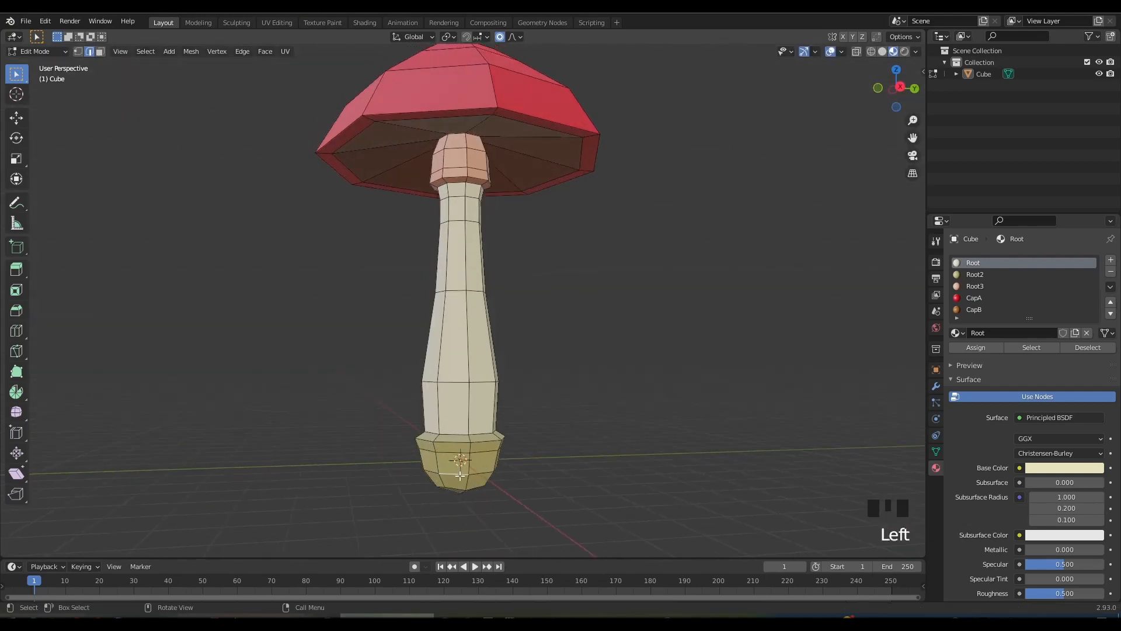
pyautogui.press('s')
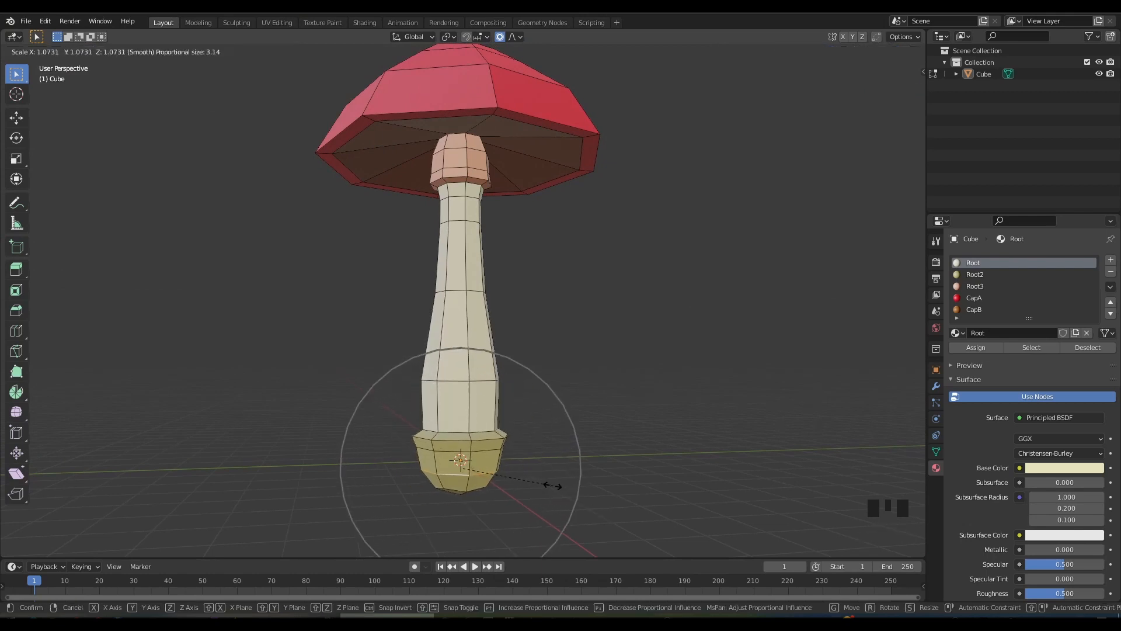
pyautogui.click(555, 484)
pyautogui.click(580, 461)
# Widen the cap by scaling its outer rim edge loop by about 1.19 with proportional editing at size 3.14
pyautogui.scroll(-4, 576, 459)
pyautogui.moveTo(564, 443); pyautogui.dragTo(628, 489, button='middle')
pyautogui.scroll(2, 570, 398)
pyautogui.moveTo(570, 398); pyautogui.dragTo(549, 344, button='middle')
pyautogui.press('2')
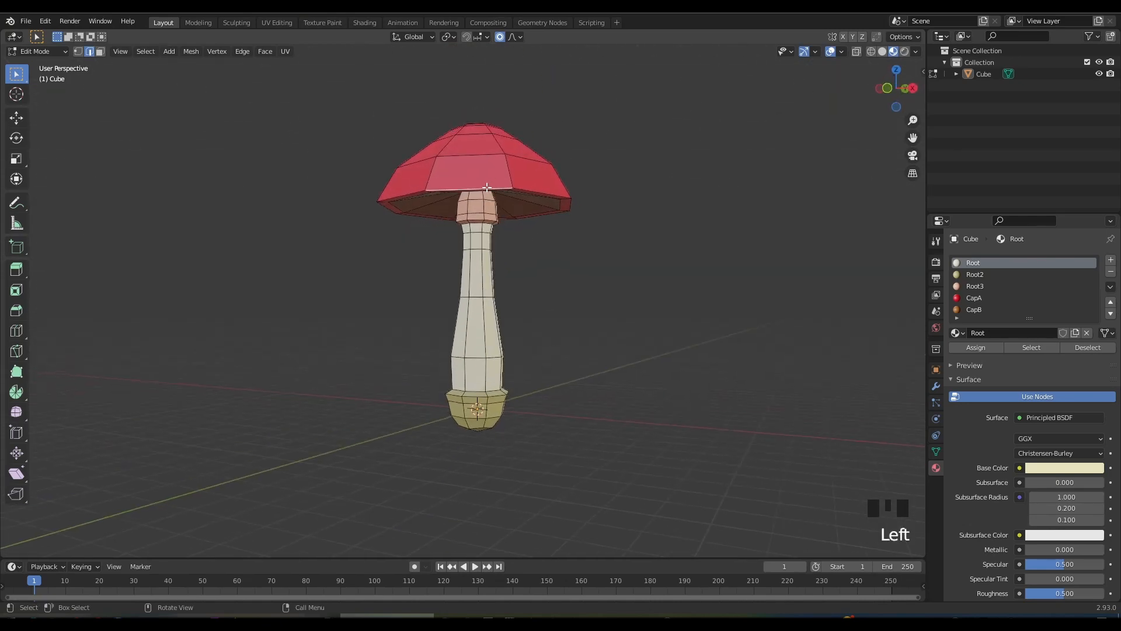
pyautogui.moveTo(488, 187); pyautogui.dragTo(583, 276, button='middle')
pyautogui.press('s')
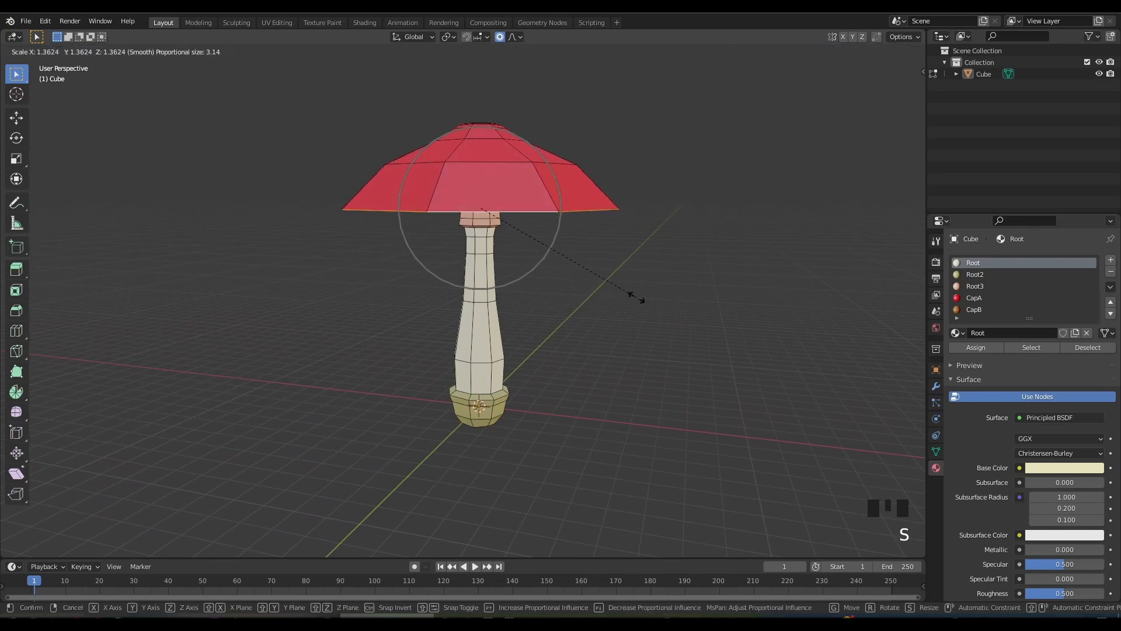
pyautogui.scroll(-5, 631, 295)
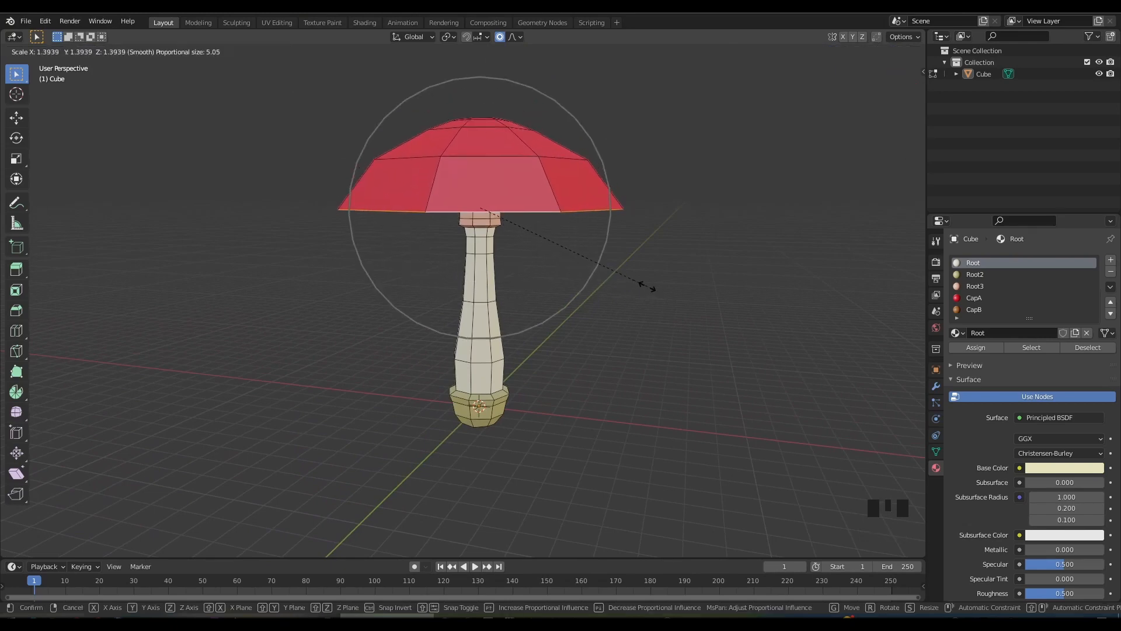
pyautogui.scroll(5, 620, 271)
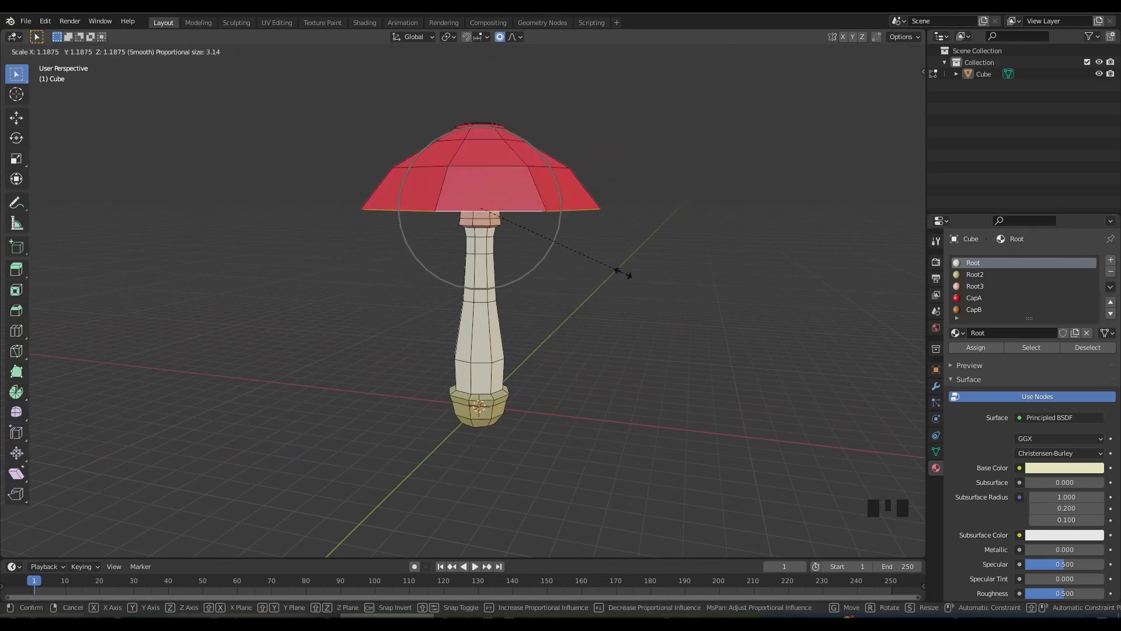
pyautogui.click(628, 275)
# Check the widened cap and stem in Object Mode, return to Edit Mode, and examine the underside of the cap
pyautogui.moveTo(646, 286); pyautogui.dragTo(467, 317, button='middle')
pyautogui.scroll(-3, 581, 307)
pyautogui.press('Tab')
pyautogui.scroll(2, 558, 318)
pyautogui.press('Tab')
pyautogui.scroll(2, 510, 365)
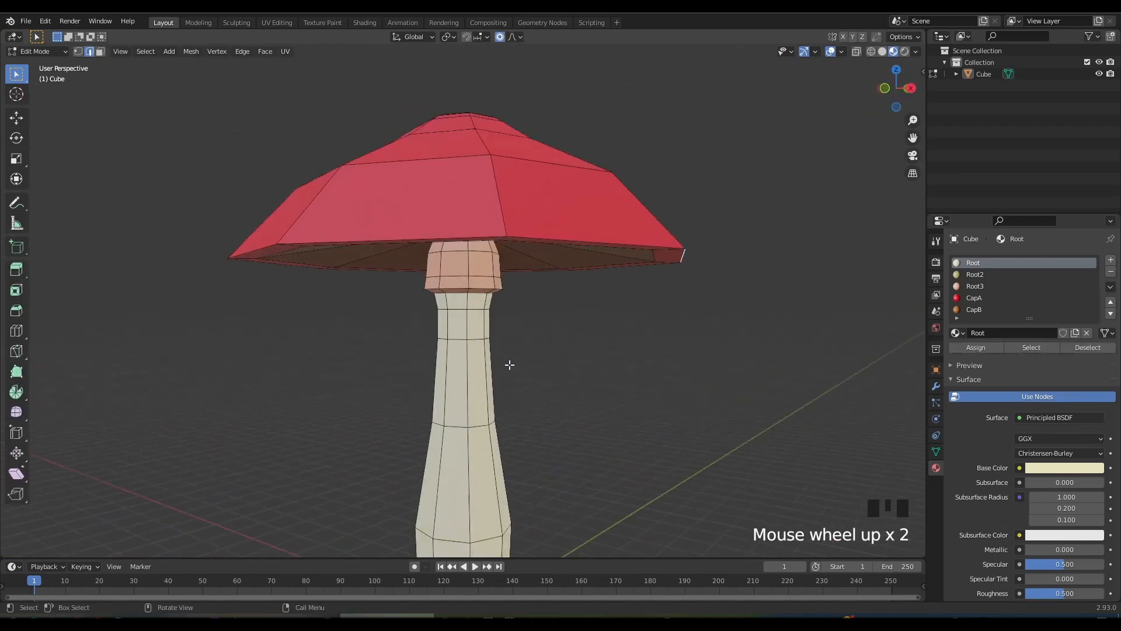
pyautogui.moveTo(510, 365); pyautogui.dragTo(514, 338, button='middle')
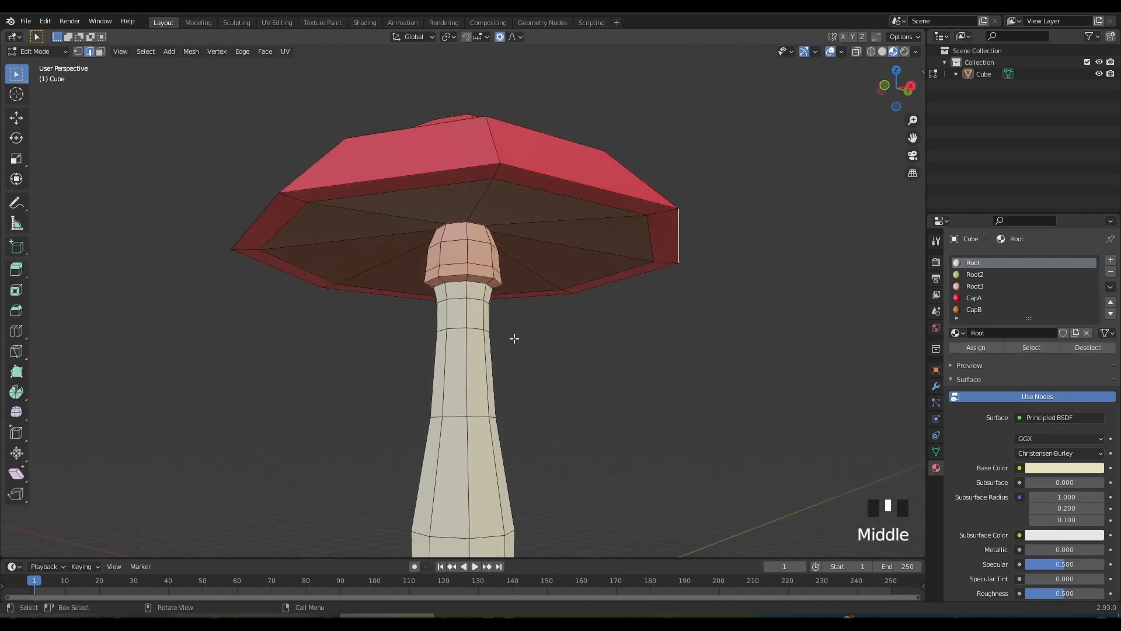
pyautogui.press('g')
pyautogui.press('z')
pyautogui.rightClick(579, 367)
# Raise the edge loop where the stem meets the cap's underside about 0.38 m along Z, with proportional editing off
pyautogui.press('g')
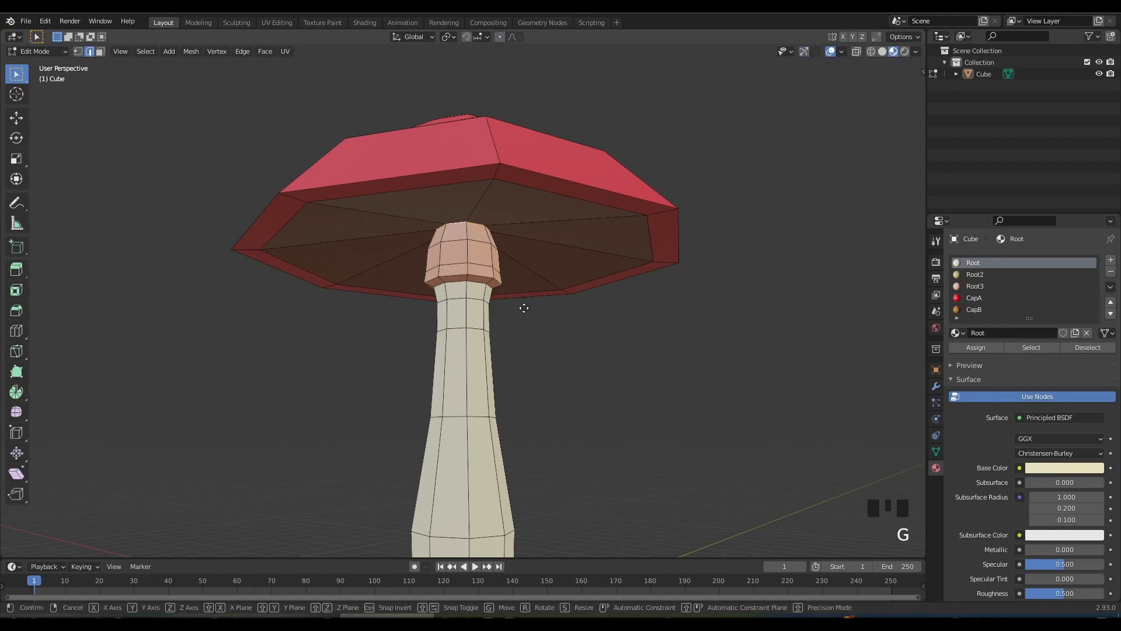
pyautogui.press('z')
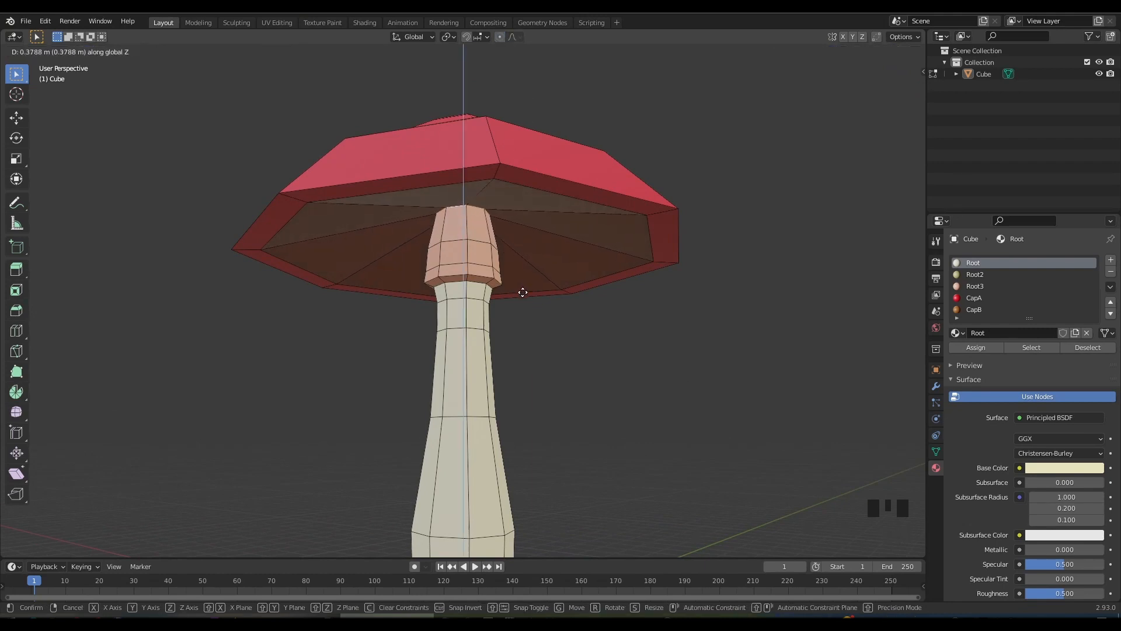
pyautogui.click(523, 292)
pyautogui.moveTo(524, 292); pyautogui.dragTo(575, 287, button='middle')
pyautogui.click(590, 317)
# Show the finished mushroom in Object Mode and save the file
pyautogui.scroll(-3, 591, 328)
pyautogui.press('Tab')
pyautogui.moveTo(585, 347); pyautogui.dragTo(580, 372, button='middle')
pyautogui.hotkey('ctrl', 's')
pyautogui.scroll(-2, 513, 397)
pyautogui.scroll(4, 583, 371)
pyautogui.moveTo(533, 287); pyautogui.dragTo(714, 308, button='middle')
# Select the entire mushroom mesh and unwrap it in the UV Editing workspace with Smart UV Project at a 66° angle limit
pyautogui.press('Tab')
pyautogui.click(985, 303)
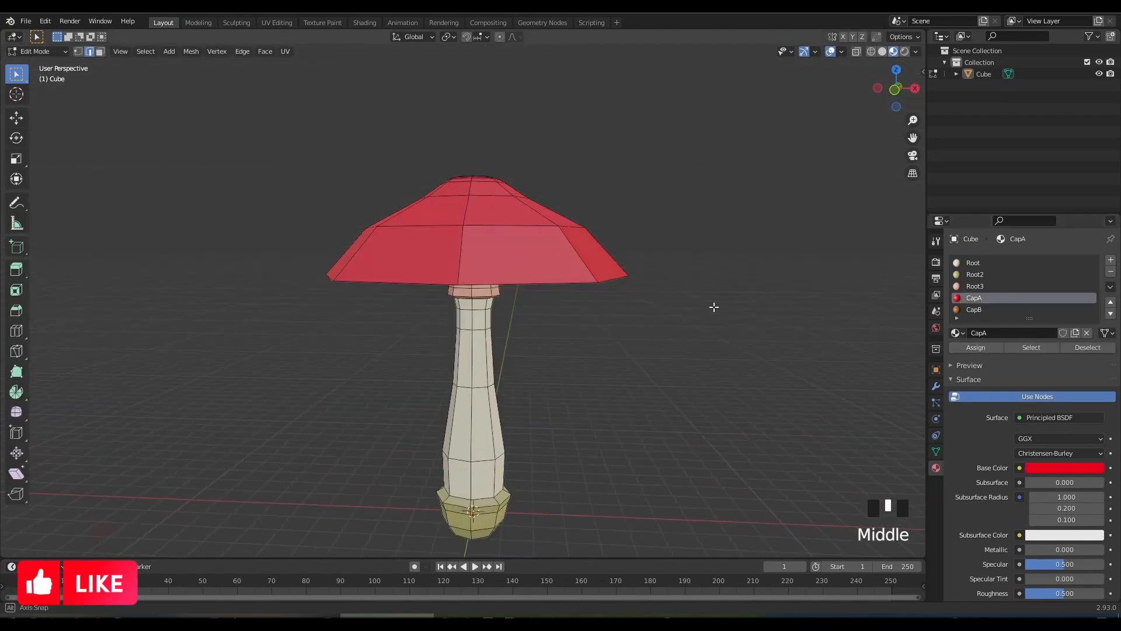
pyautogui.scroll(-1, 634, 318)
pyautogui.press('a')
pyautogui.click(277, 23)
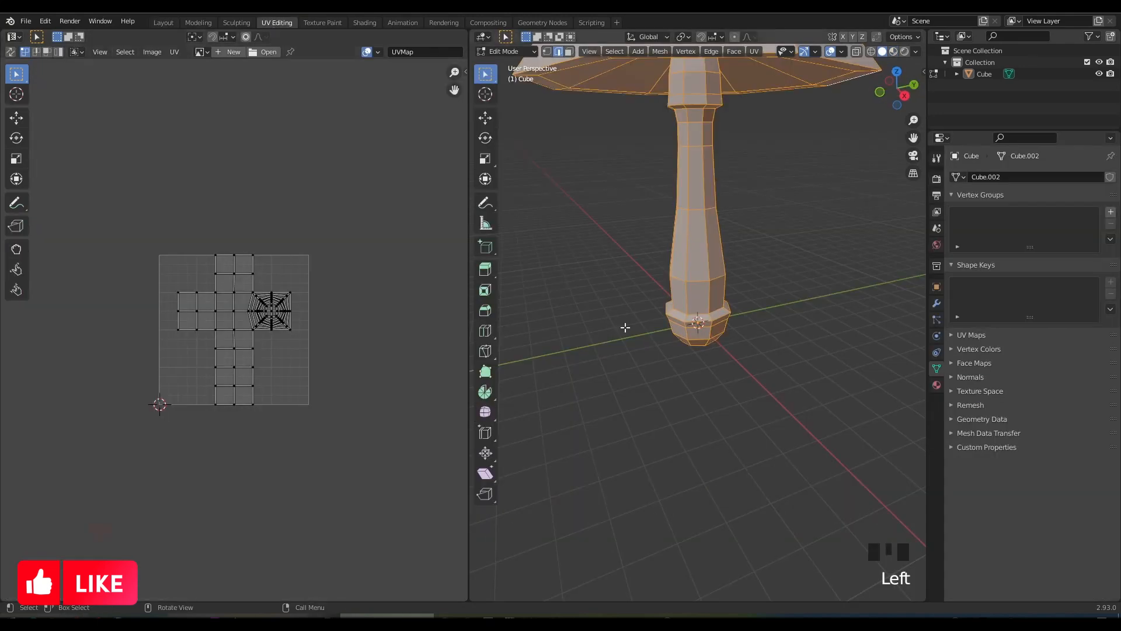
pyautogui.press('u')
pyautogui.click(636, 325)
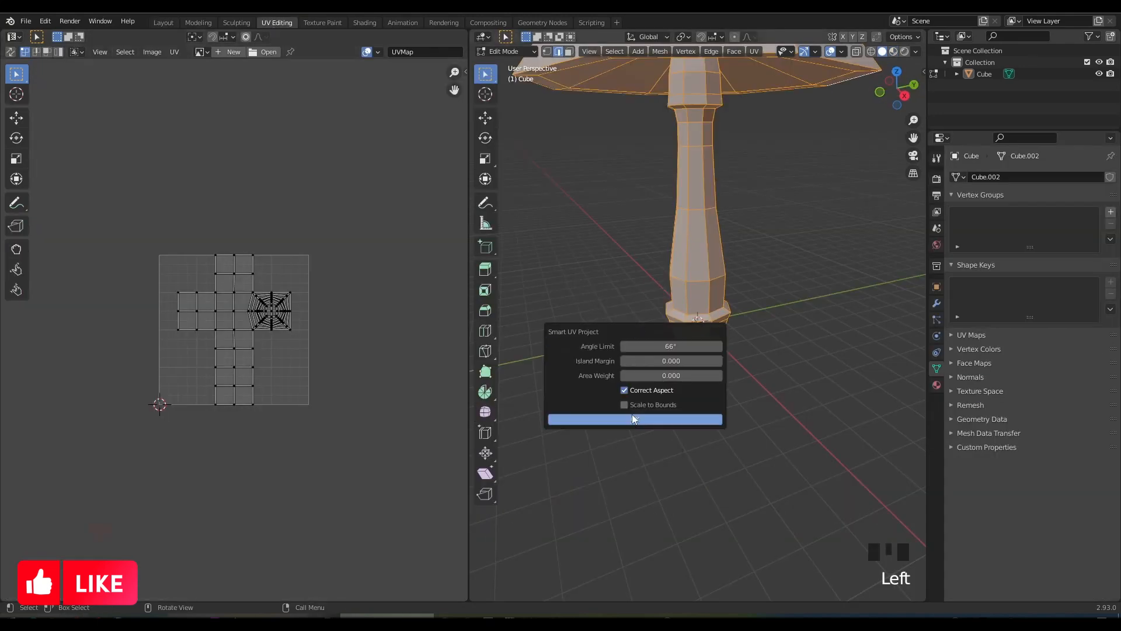
pyautogui.click(632, 416)
# Examine the unwrapped UV islands of the cap and stem
pyautogui.scroll(1, 345, 342)
pyautogui.scroll(-1, 345, 343)
pyautogui.keyDown('shift'); pyautogui.moveTo(529, 265); pyautogui.dragTo(526, 394, button='middle'); pyautogui.keyUp('shift')
pyautogui.scroll(2, 540, 365)
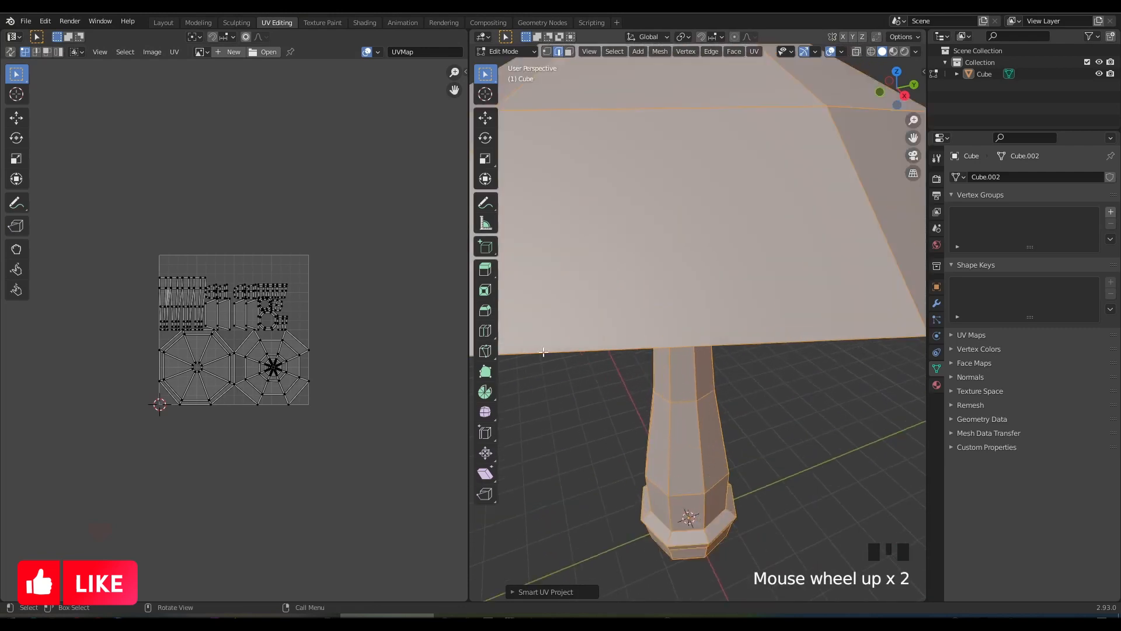
pyautogui.scroll(-1, 300, 377)
pyautogui.scroll(5, 280, 374)
pyautogui.scroll(1, 303, 378)
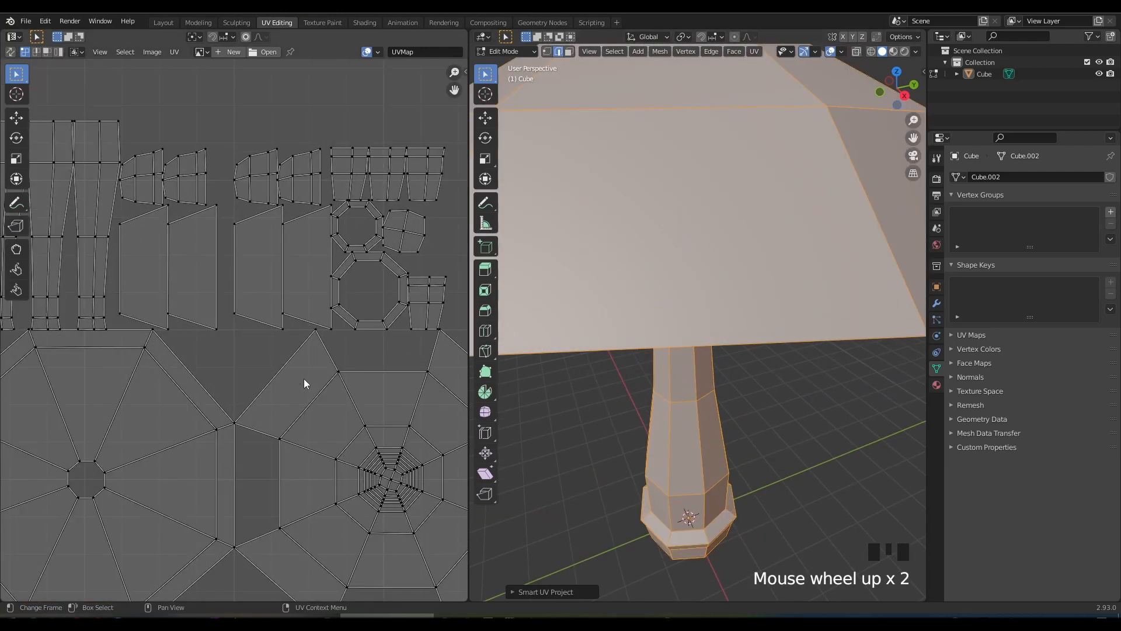
pyautogui.scroll(-1, 303, 377)
# Put the mushroom back in Object Mode in the Layout workspace and open the Texture Paint workspace
pyautogui.click(164, 23)
pyautogui.moveTo(381, 239); pyautogui.dragTo(501, 233, button='middle')
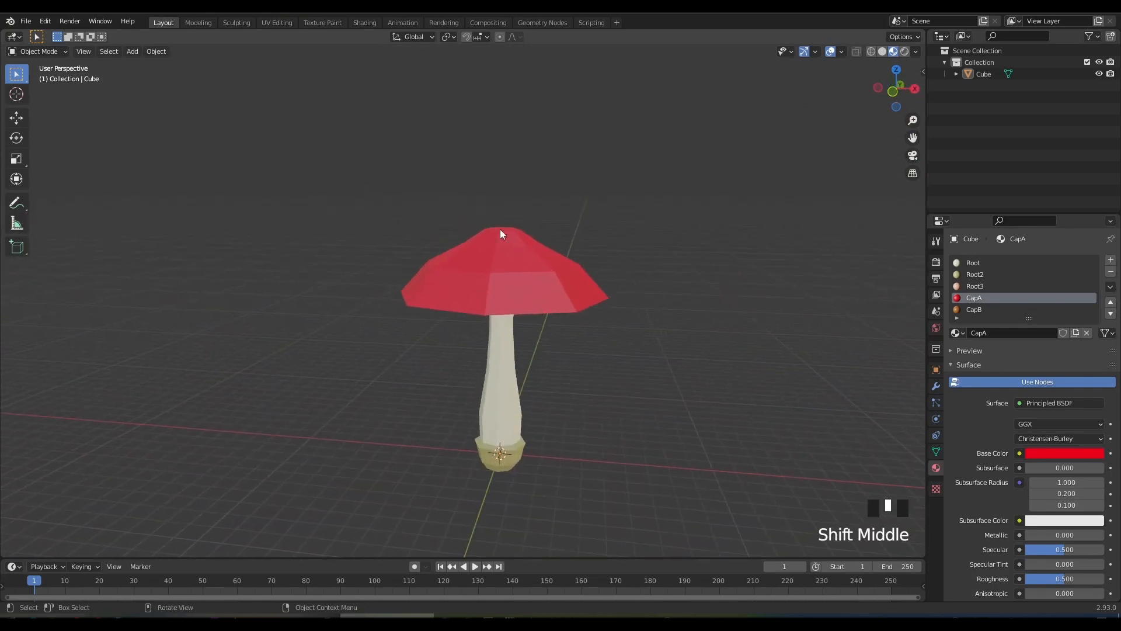
pyautogui.click(324, 22)
pyautogui.moveTo(620, 205)
pyautogui.keyDown('shift'); pyautogui.mouseDown(button='middle')
pyautogui.moveTo(633, 393)
pyautogui.moveTo(651, 352)
pyautogui.moveTo(623, 354)
pyautogui.moveTo(704, 350)
pyautogui.mouseUp(button='middle'); pyautogui.keyUp('shift')
pyautogui.scroll(-3, 651, 353)
pyautogui.scroll(2, 776, 337)
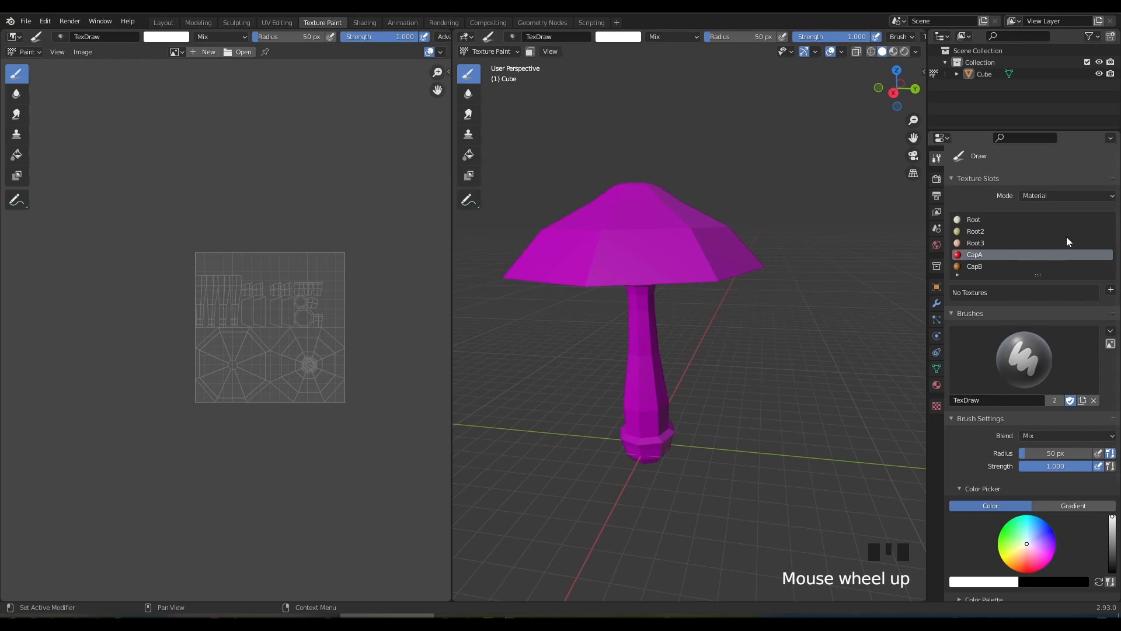
# Add a Base Color texture paint slot named CapA Base Color with a pale yellow fill to the CapA material
pyautogui.click(1111, 291)
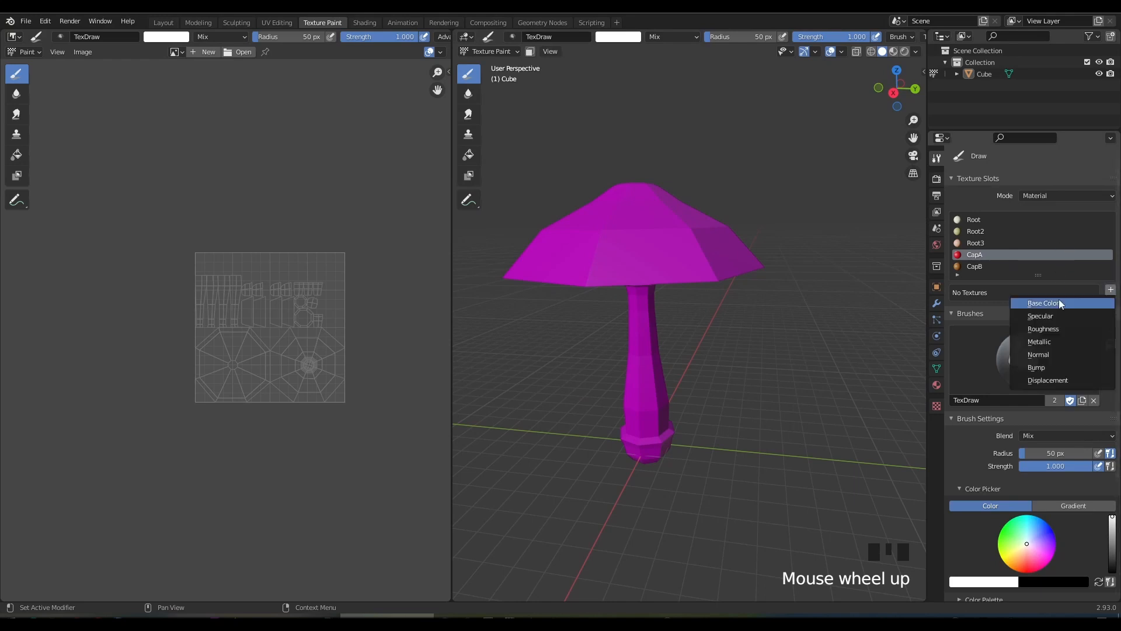
pyautogui.click(1060, 303)
pyautogui.click(1049, 365)
pyautogui.click(1038, 256)
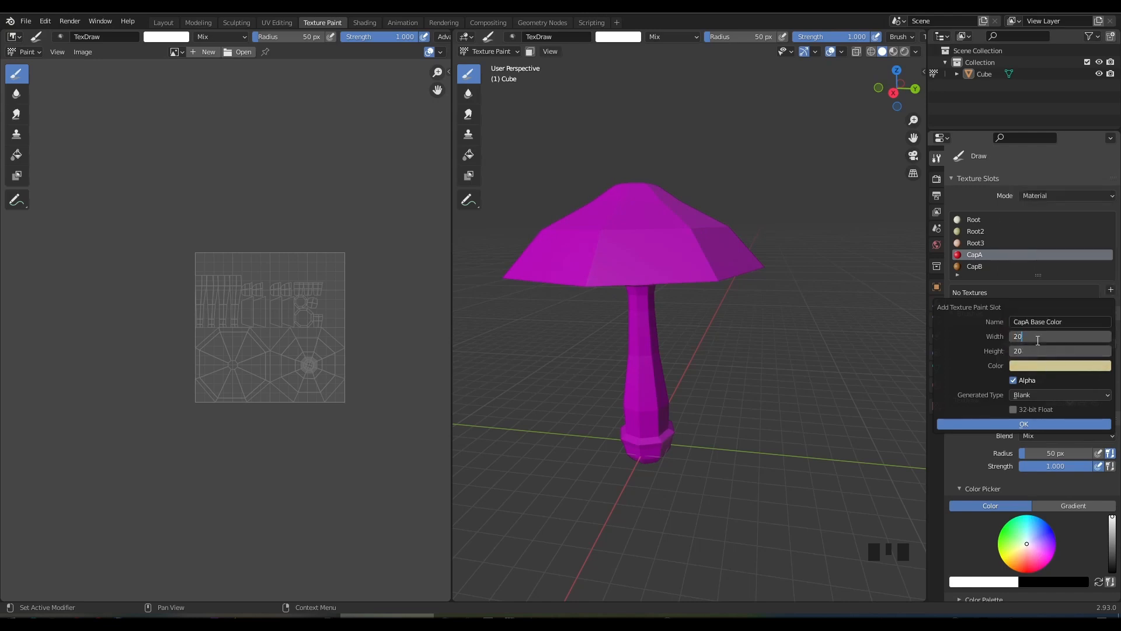
pyautogui.click(997, 425)
pyautogui.moveTo(915, 382); pyautogui.dragTo(792, 364, button='middle')
pyautogui.scroll(3, 656, 243)
pyautogui.scroll(-1, 656, 243)
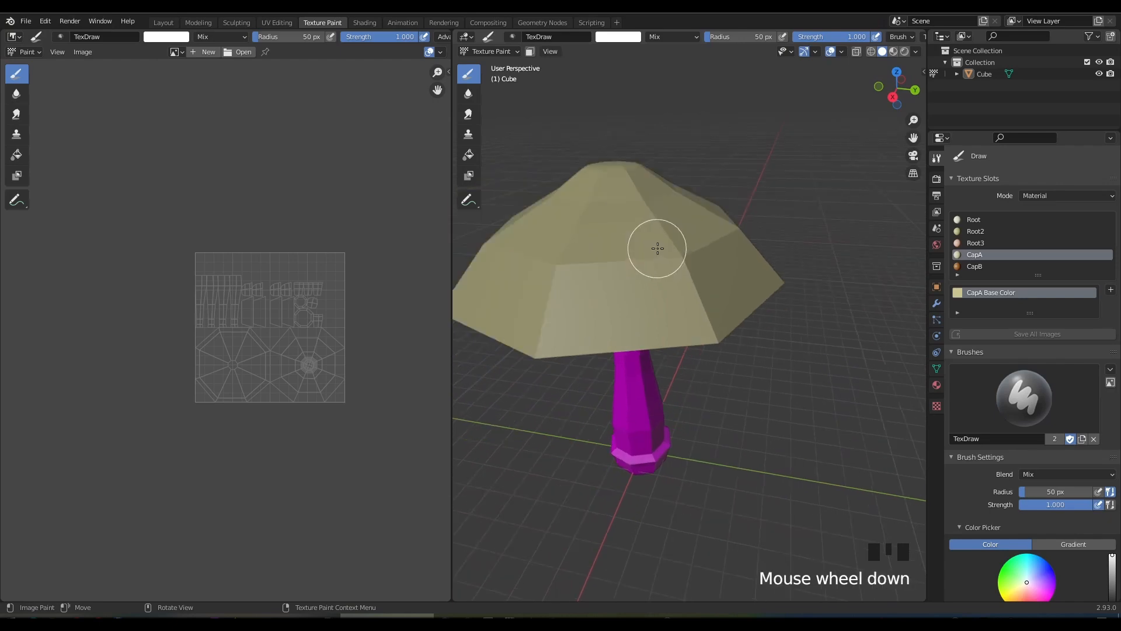
# Activate the CapA Base Color texture slot for painting and show the cap in Top Orthographic view
pyautogui.moveTo(656, 243); pyautogui.dragTo(681, 229, button='middle')
pyautogui.click(982, 293)
pyautogui.scroll(-5, 212, 288)
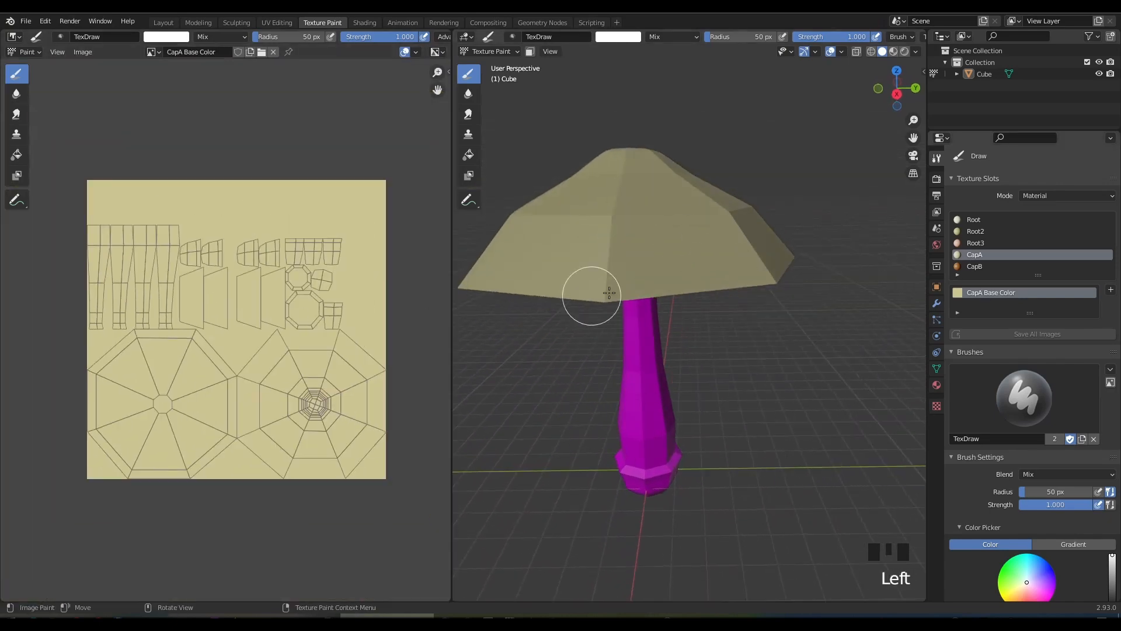
pyautogui.moveTo(588, 295); pyautogui.dragTo(598, 362, button='middle')
pyautogui.scroll(-2, 651, 321)
pyautogui.press('KP_Decimal')
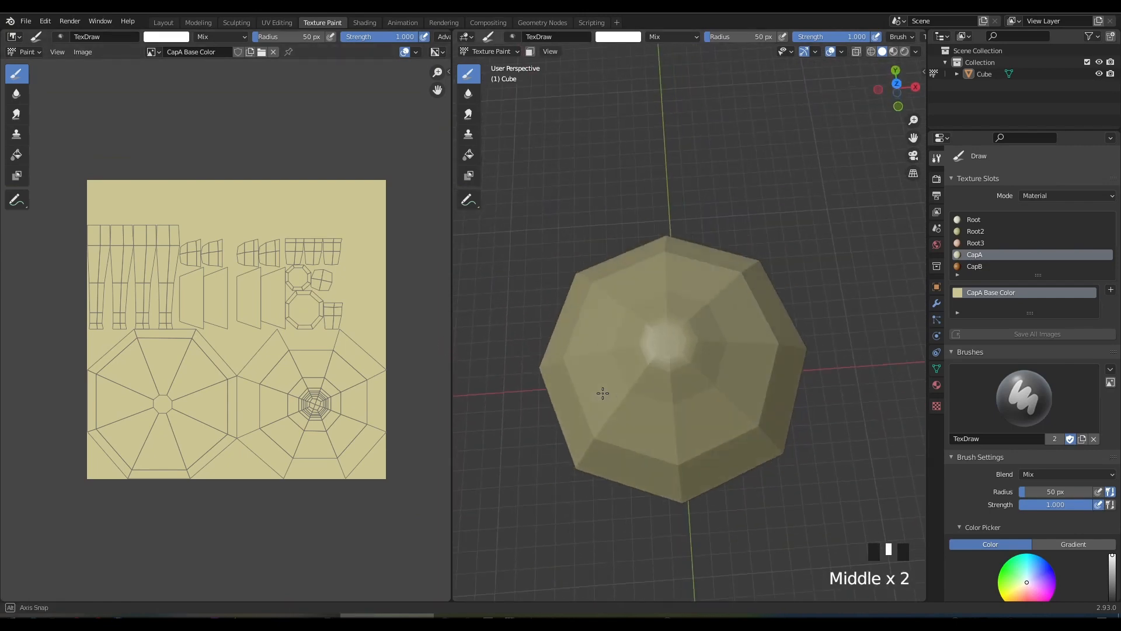
pyautogui.press('KP_7')
pyautogui.scroll(2, 671, 372)
pyautogui.keyDown('shift'); pyautogui.moveTo(671, 372); pyautogui.dragTo(653, 333, button='middle'); pyautogui.keyUp('shift')
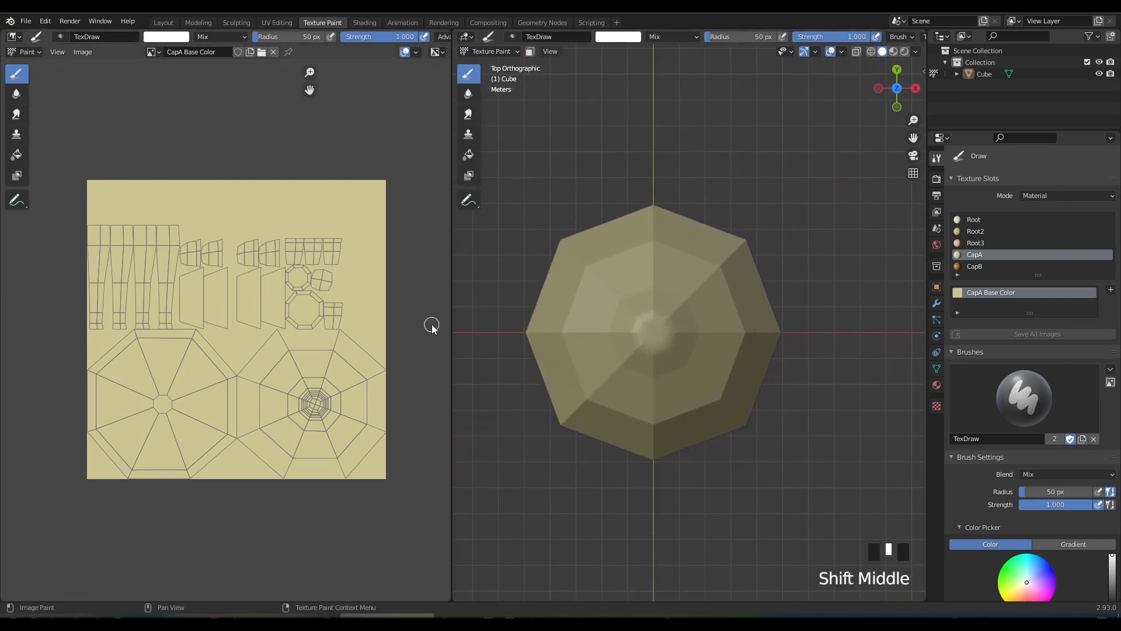
# Switch the brush to the Anchored stroke method and paint the whole top of the cap red
pyautogui.press('n')
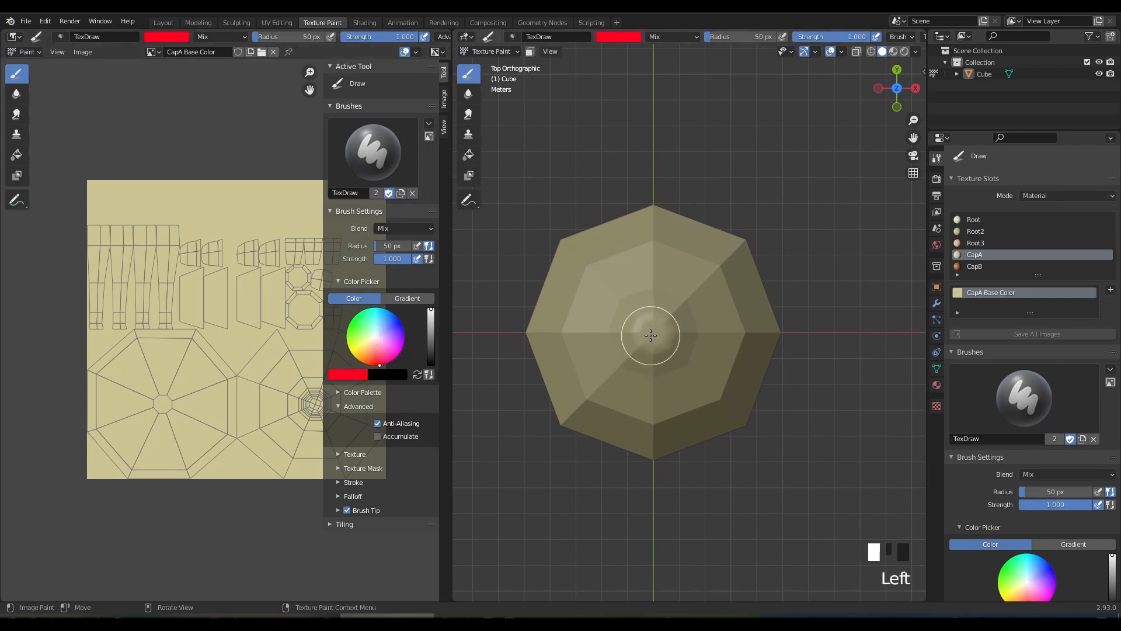
pyautogui.press('e')
pyautogui.click(604, 384)
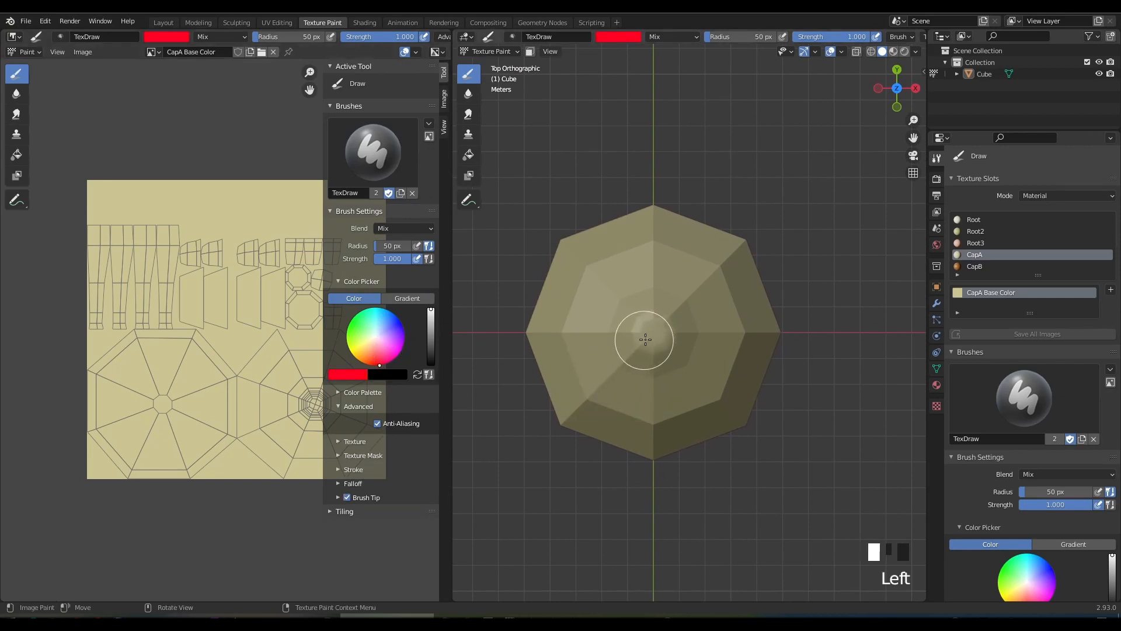
pyautogui.moveTo(656, 331)
pyautogui.mouseDown()
pyautogui.moveTo(850, 485)
pyautogui.moveTo(756, 411)
pyautogui.mouseUp()
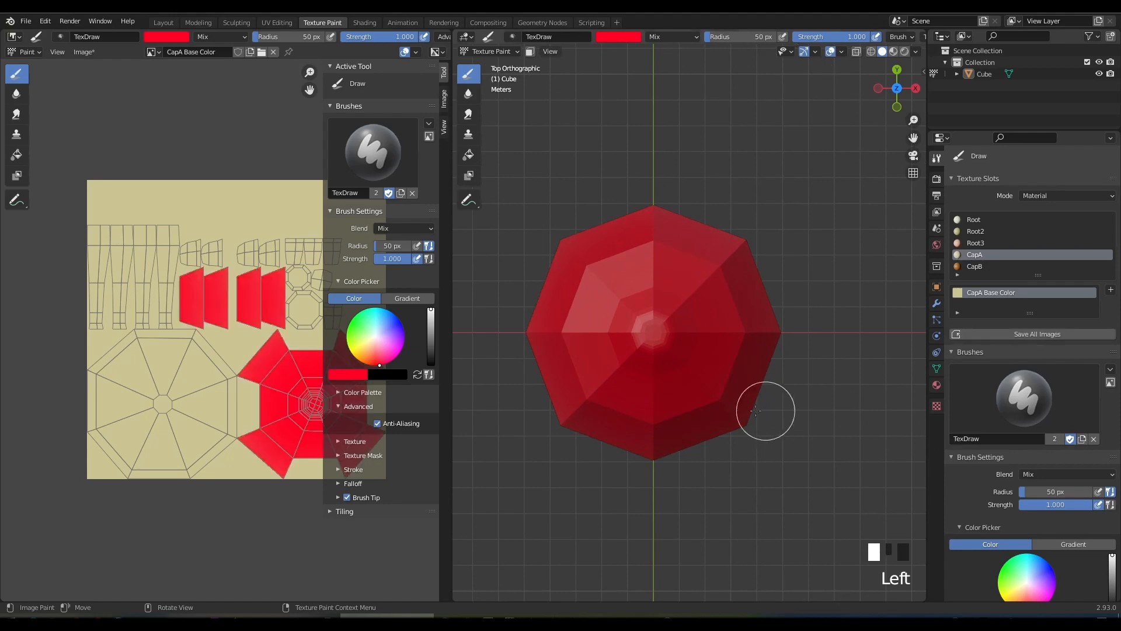
pyautogui.moveTo(708, 423); pyautogui.dragTo(739, 393, button='middle')
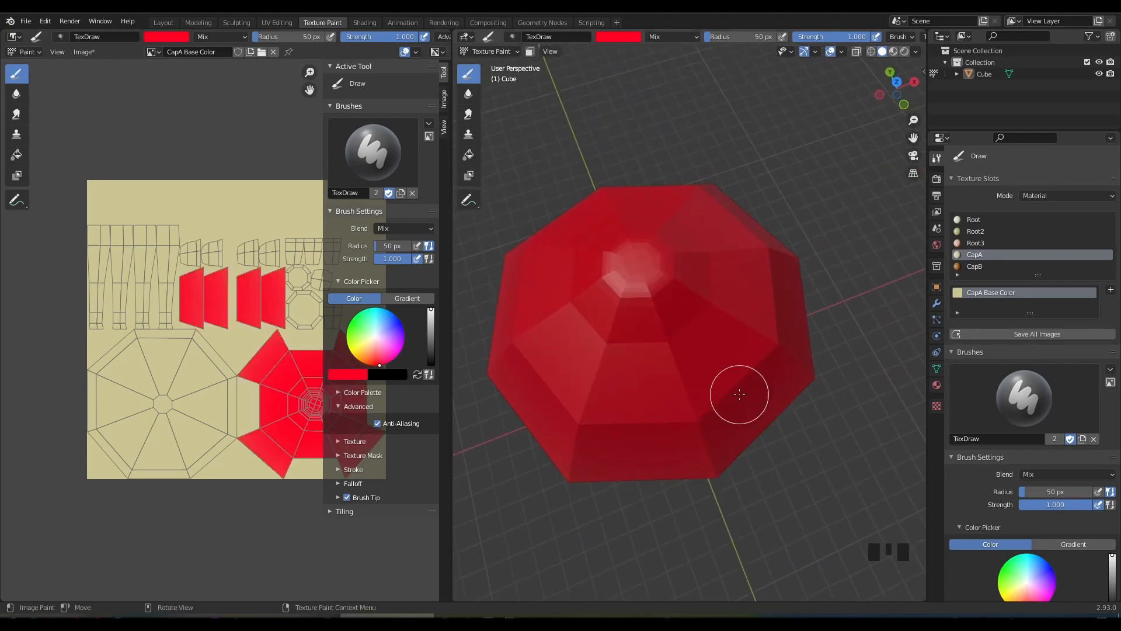
# Set the brush to a 30 px radius and a pale cream color in top view, trying one spot on the cap and undoing it
pyautogui.press('KP_7')
pyautogui.scroll(-6, 998, 380)
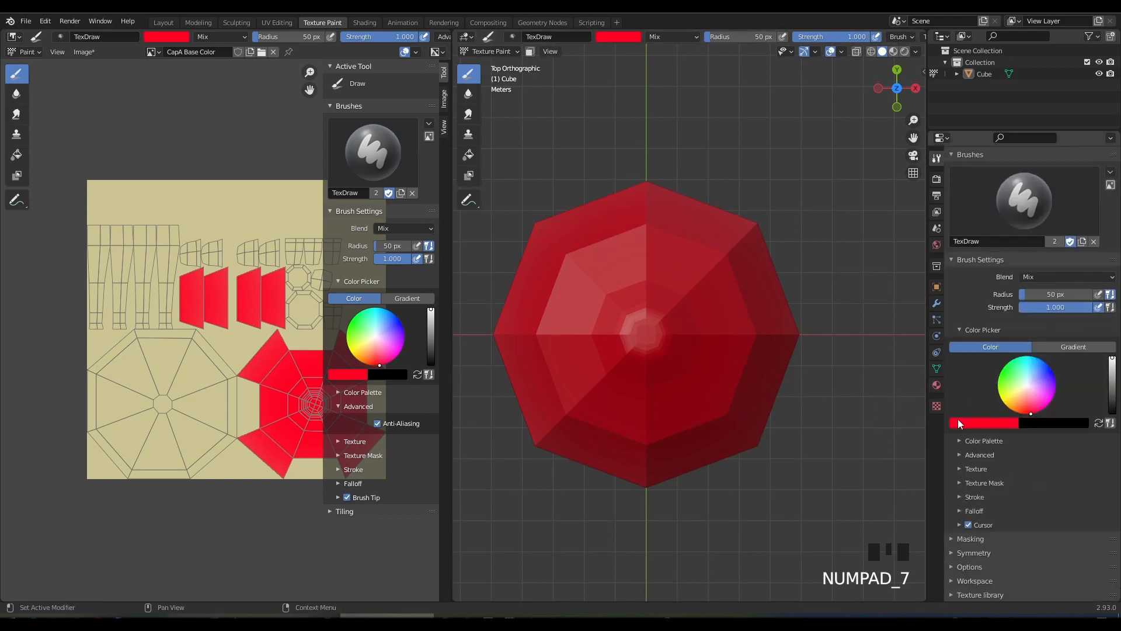
pyautogui.press('f')
pyautogui.click(660, 276)
pyautogui.click(351, 374)
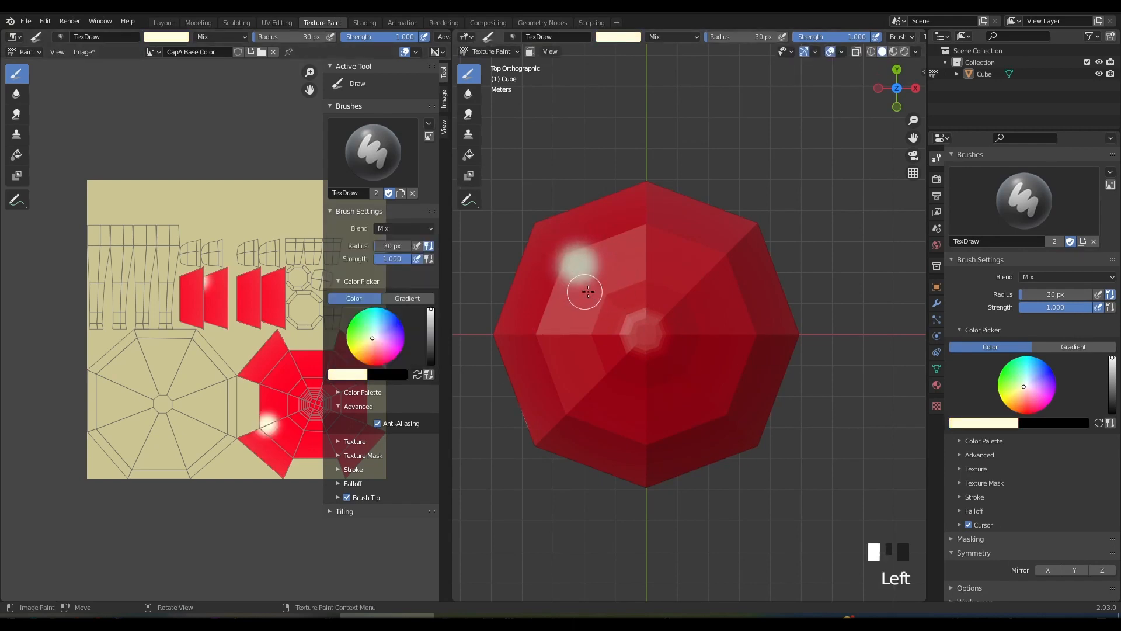
pyautogui.hotkey('ctrl', 'z')
# Give the brush a hard-edged falloff, paint cream spots of varied sizes across the red cap, and view the mushroom in the Layout workspace
pyautogui.moveTo(813, 40); pyautogui.dragTo(689, 45, button='middle')
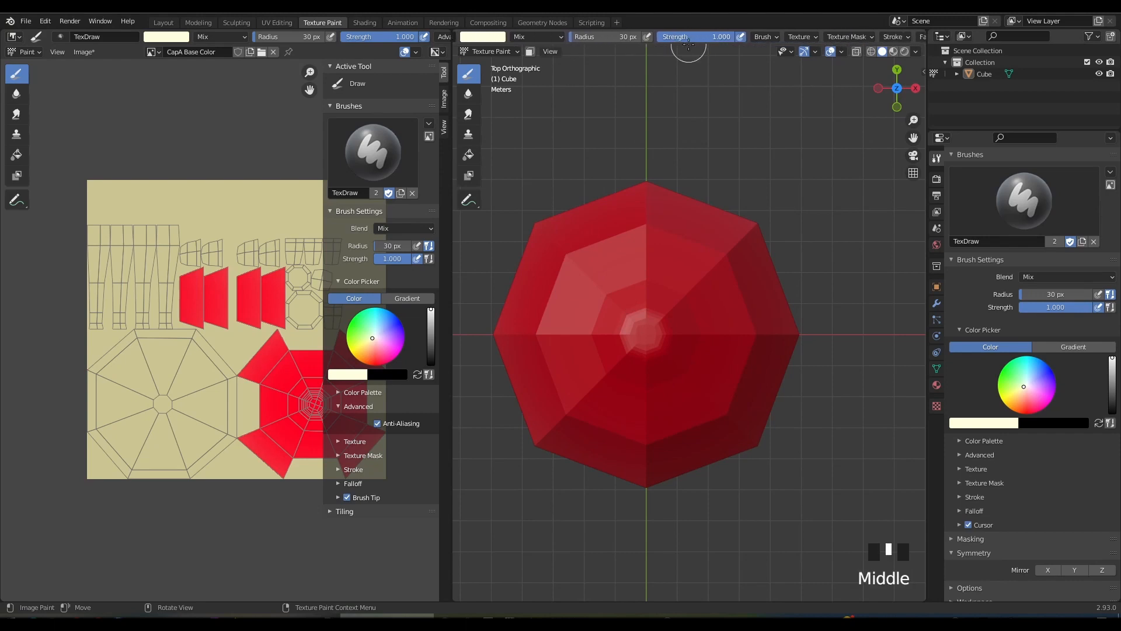
pyautogui.click(890, 41)
pyautogui.click(855, 42)
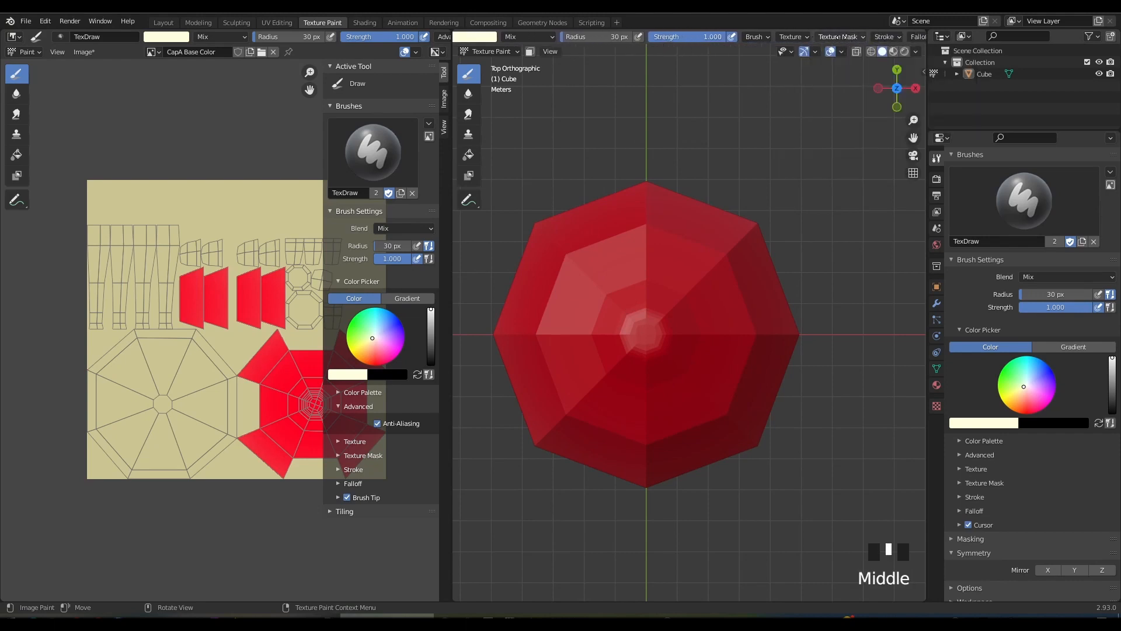
pyautogui.moveTo(844, 37); pyautogui.dragTo(802, 37, button='middle')
pyautogui.click(880, 37)
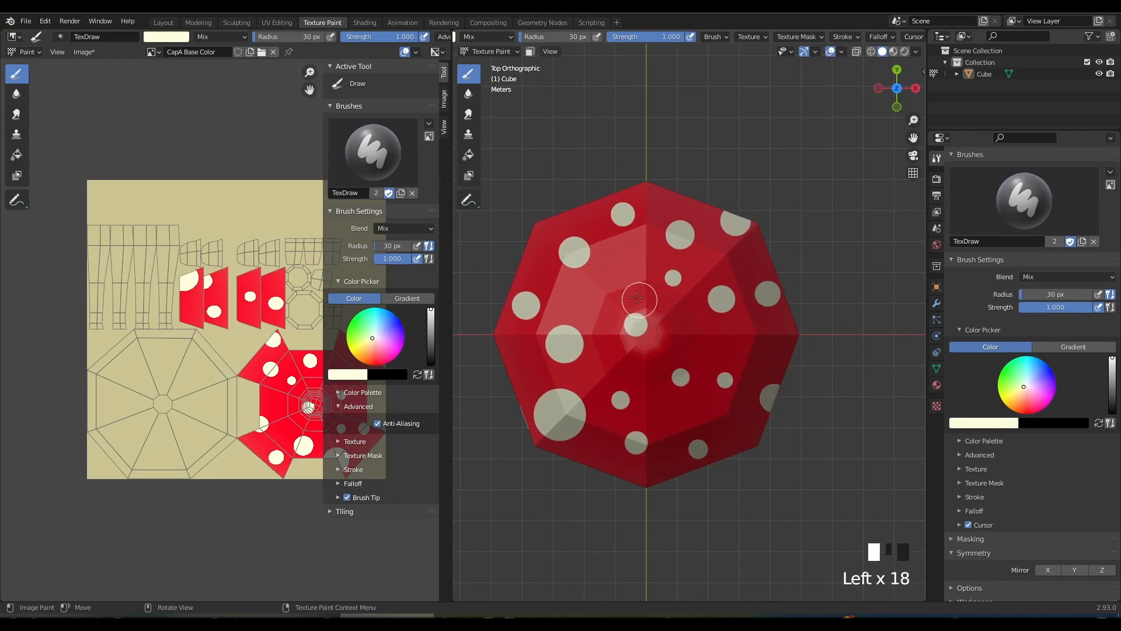
pyautogui.moveTo(711, 380); pyautogui.dragTo(705, 246, button='middle')
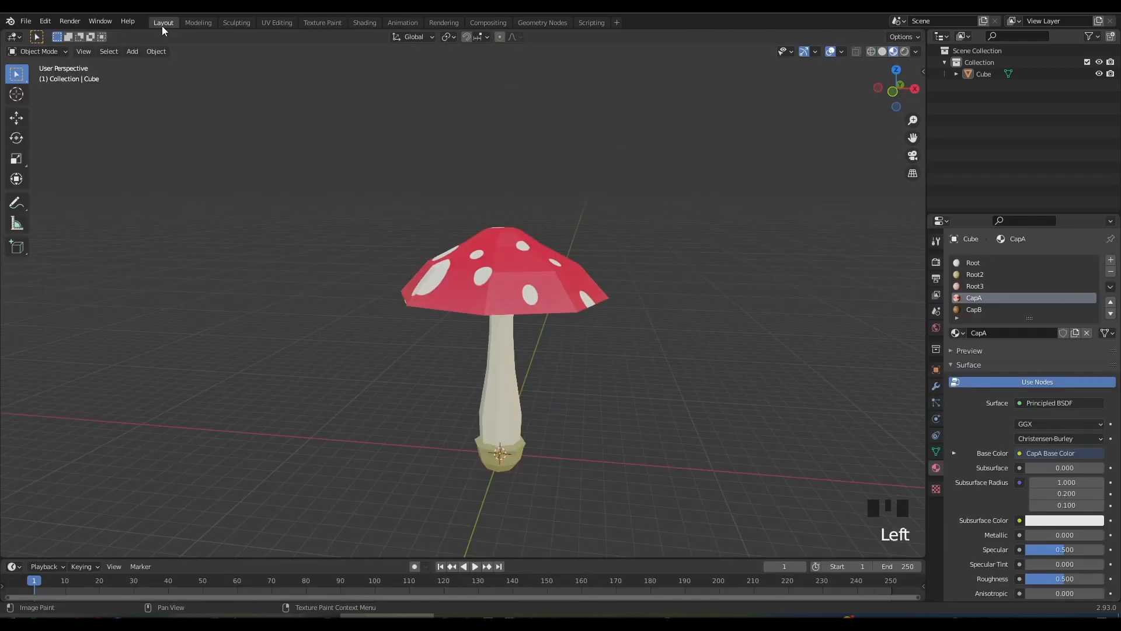
pyautogui.scroll(-1, 560, 338)
pyautogui.moveTo(559, 338)
pyautogui.mouseDown(button='middle')
pyautogui.moveTo(646, 218)
pyautogui.moveTo(514, 343)
pyautogui.moveTo(543, 323)
pyautogui.moveTo(566, 333)
pyautogui.moveTo(458, 321)
pyautogui.moveTo(563, 253)
pyautogui.moveTo(580, 277)
pyautogui.moveTo(504, 276)
pyautogui.moveTo(447, 299)
pyautogui.moveTo(634, 302)
pyautogui.moveTo(636, 268)
pyautogui.moveTo(618, 341)
pyautogui.moveTo(621, 267)
pyautogui.moveTo(581, 339)
pyautogui.moveTo(569, 332)
pyautogui.moveTo(576, 246)
pyautogui.moveTo(674, 298)
pyautogui.moveTo(699, 341)
pyautogui.moveTo(682, 274)
pyautogui.mouseUp(button='middle')
# Return to the Texture Paint workspace and select the ring of faces along the cap's underside rim in Edit Mode
pyautogui.click(322, 22)
pyautogui.scroll(-2, 204, 327)
pyautogui.scroll(2, 673, 298)
pyautogui.press('Tab')
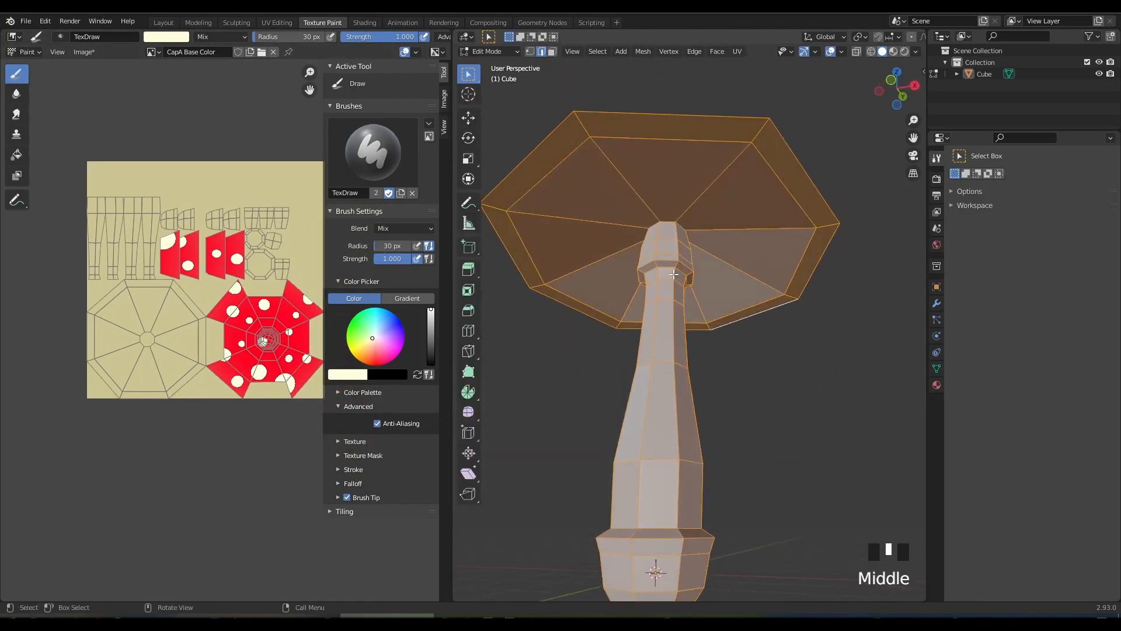
pyautogui.press('3')
pyautogui.click(729, 130)
pyautogui.keyDown('alt'); pyautogui.click(750, 128); pyautogui.keyUp('alt')
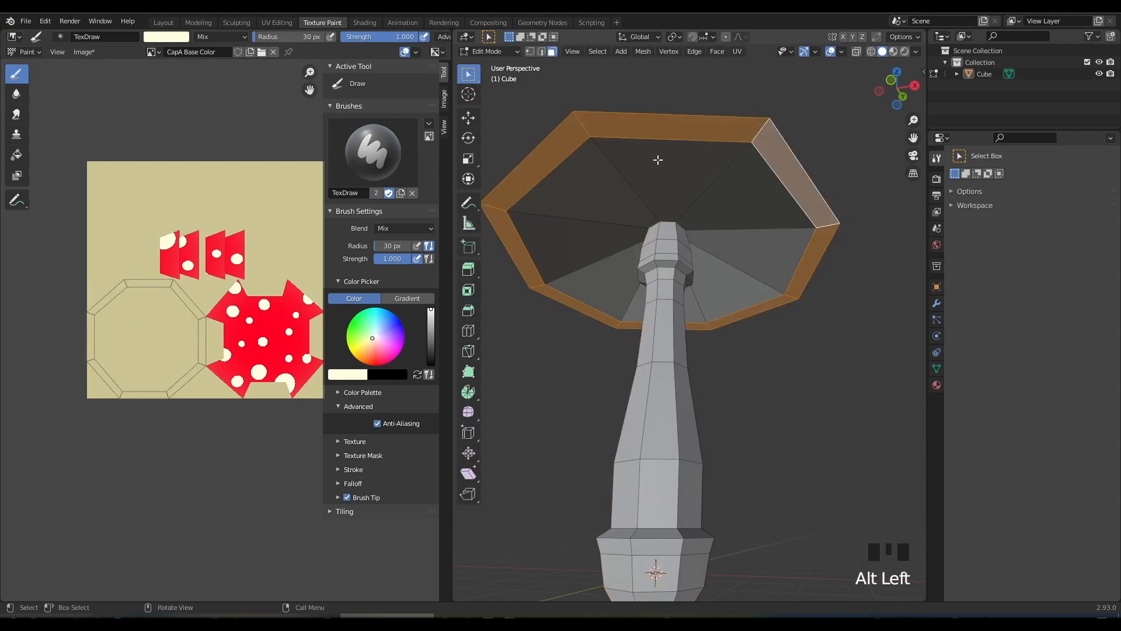
# Return to Texture Paint mode, restrict painting to the selected faces, and sample the cap's red as the brush color
pyautogui.press('Tab')
pyautogui.moveTo(621, 155); pyautogui.dragTo(579, 150, button='middle')
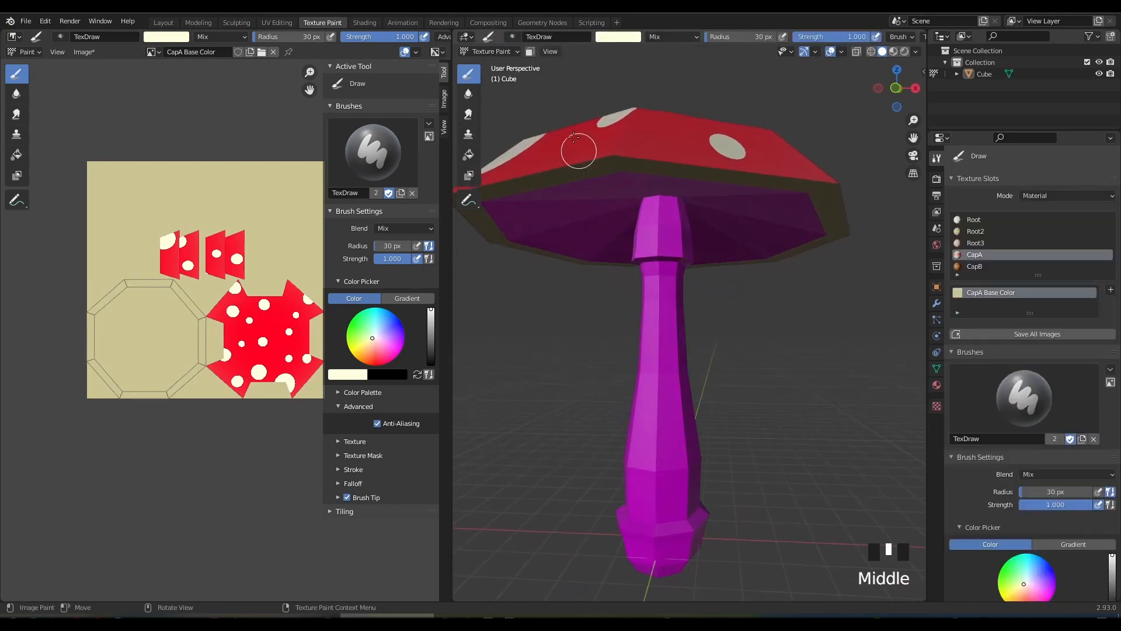
pyautogui.click(530, 52)
pyautogui.moveTo(614, 192); pyautogui.dragTo(482, 309, button='middle')
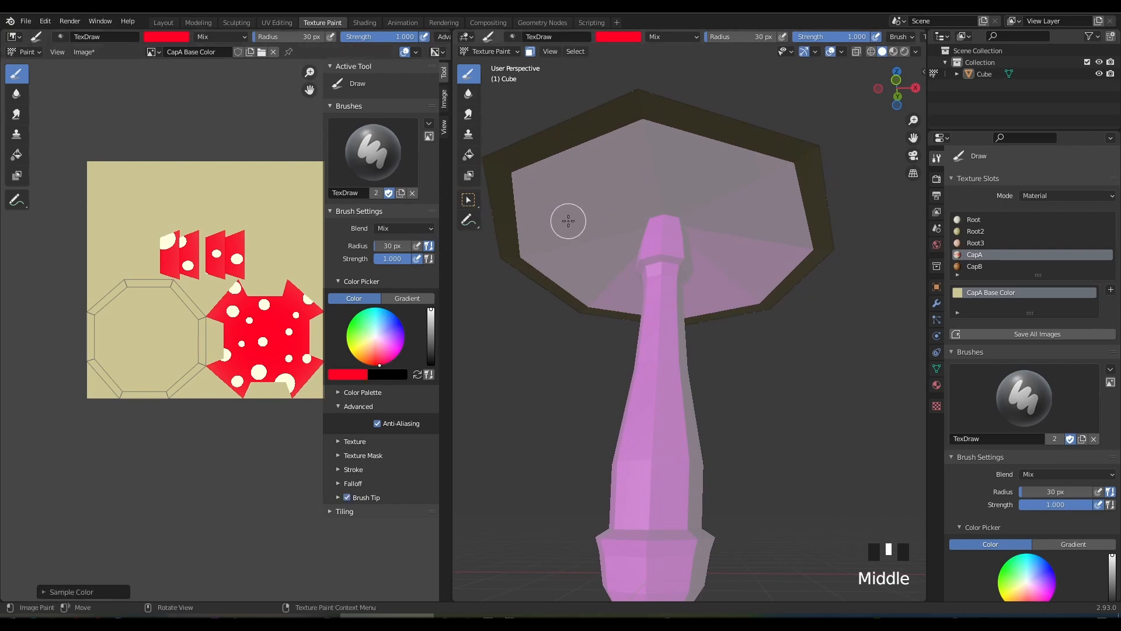
# Set the brush to a 53 px radius with the Airbrush stroke method and paint the cap's underside rim red
pyautogui.press('f')
pyautogui.click(644, 146)
pyautogui.press('e')
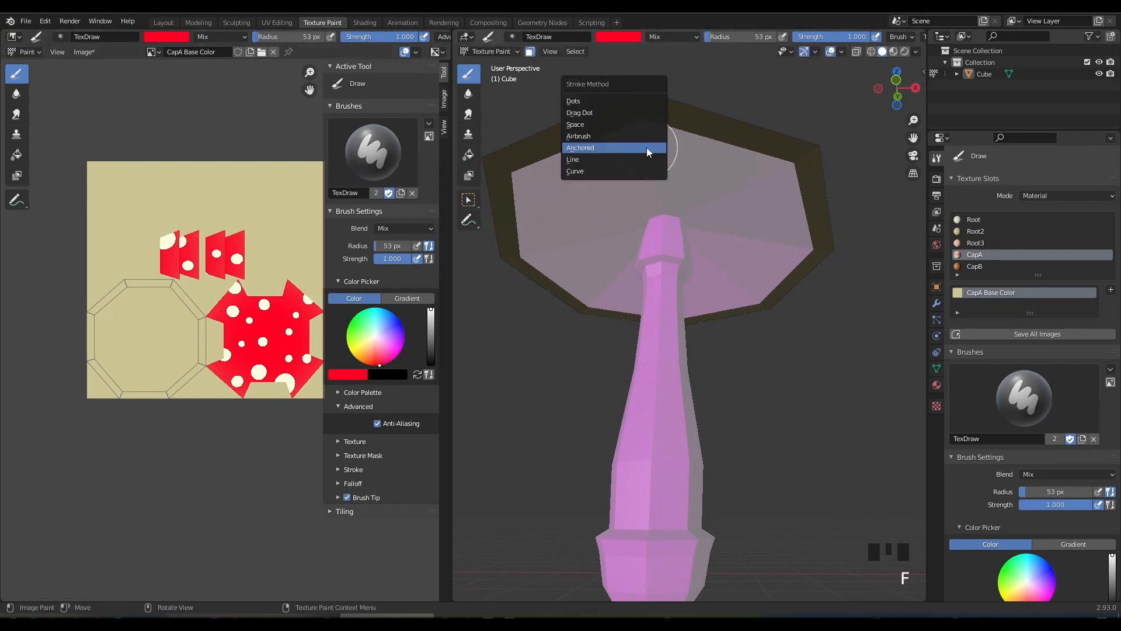
pyautogui.click(609, 136)
pyautogui.moveTo(625, 113); pyautogui.dragTo(782, 148)
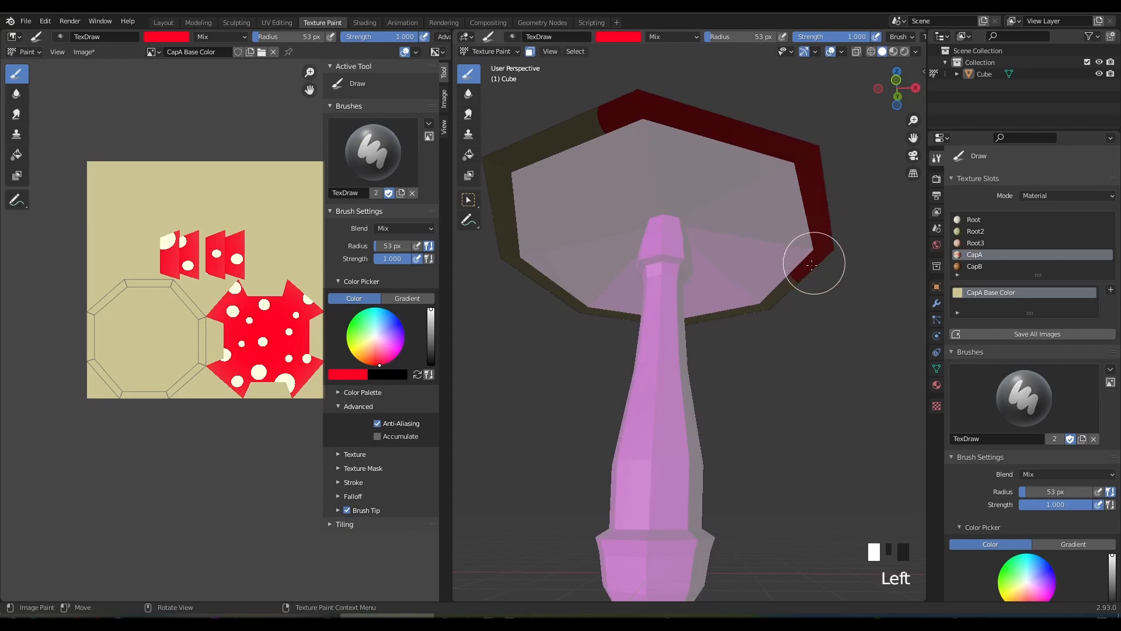
pyautogui.moveTo(506, 196); pyautogui.dragTo(593, 176)
# Apply Shade Smooth to the mushroom in the Layout workspace
pyautogui.moveTo(594, 176)
pyautogui.mouseDown(button='middle')
pyautogui.moveTo(806, 168)
pyautogui.moveTo(806, 245)
pyautogui.mouseUp(button='middle')
pyautogui.click(164, 23)
pyautogui.scroll(-2, 412, 214)
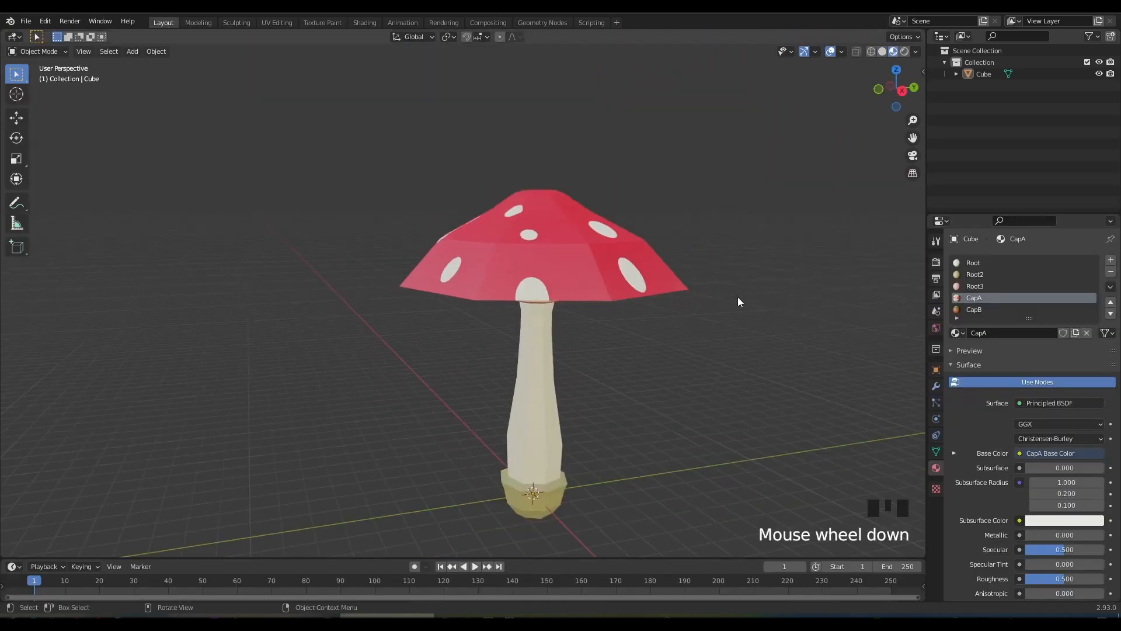
pyautogui.moveTo(738, 302); pyautogui.dragTo(572, 286, button='middle')
pyautogui.keyDown('shift'); pyautogui.moveTo(572, 286); pyautogui.dragTo(406, 269, button='middle'); pyautogui.keyUp('shift')
pyautogui.click(406, 269)
pyautogui.click(157, 51)
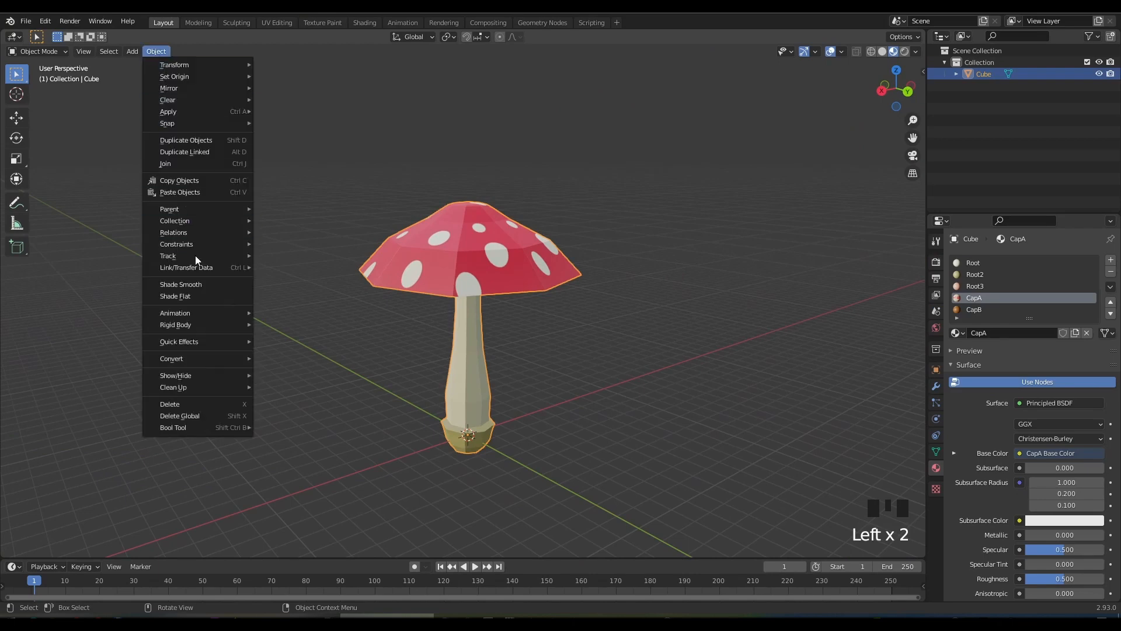
pyautogui.click(181, 285)
pyautogui.click(562, 309)
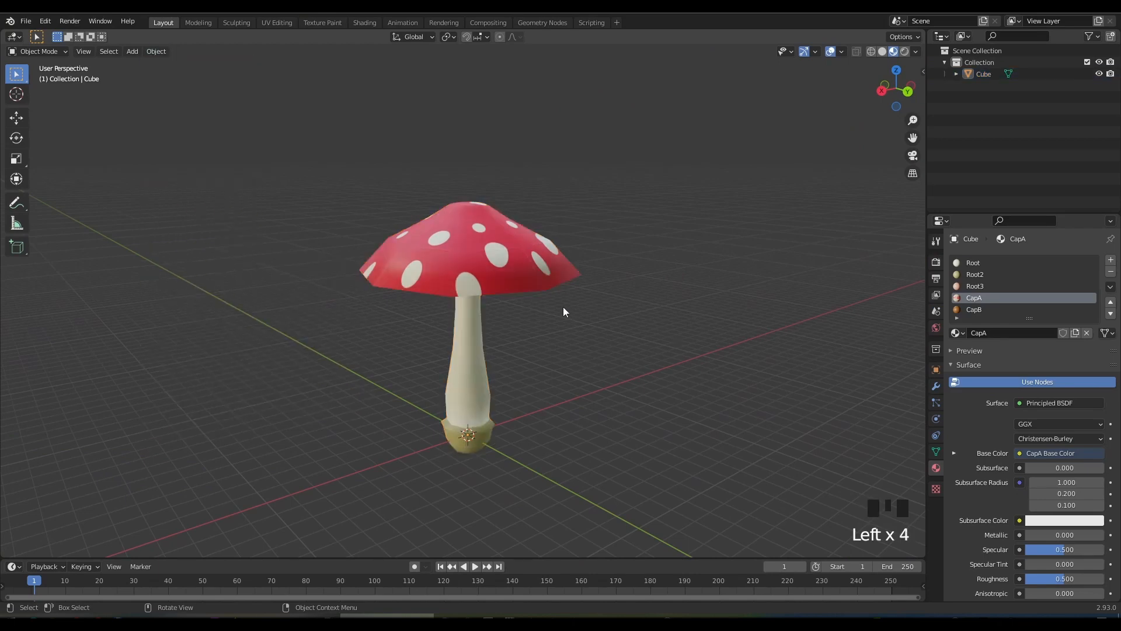
pyautogui.keyDown('shift'); pyautogui.moveTo(577, 346); pyautogui.dragTo(491, 331, button='middle'); pyautogui.keyUp('shift')
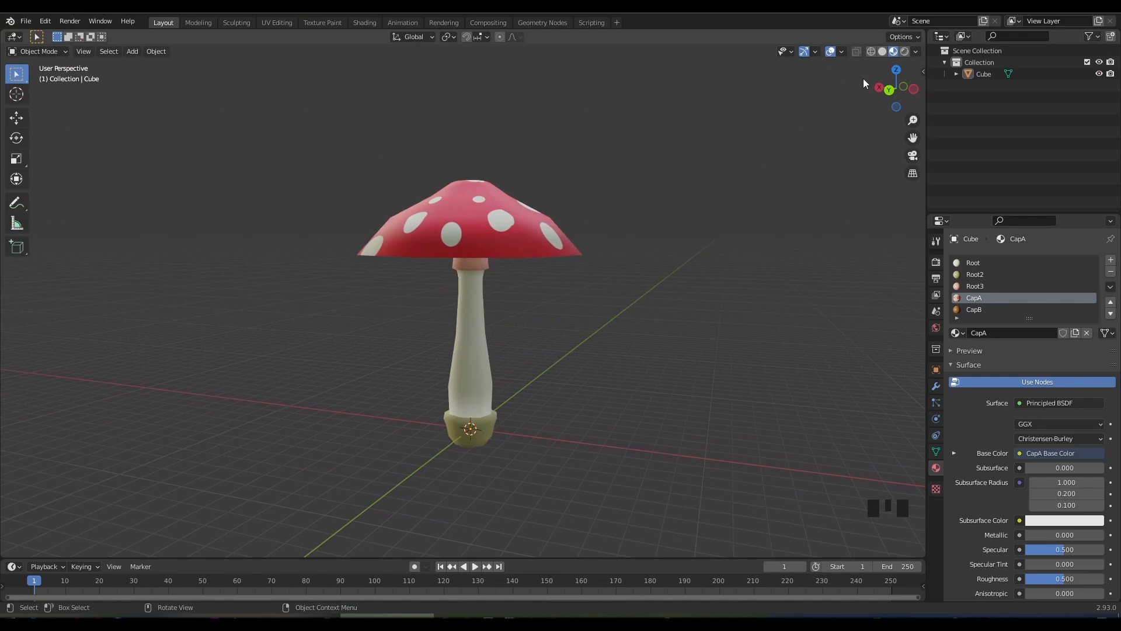
# Examine the smooth-shaded mushroom from several sides in Wireframe, Solid and Material Preview shading
pyautogui.moveTo(731, 165); pyautogui.dragTo(609, 175, button='middle')
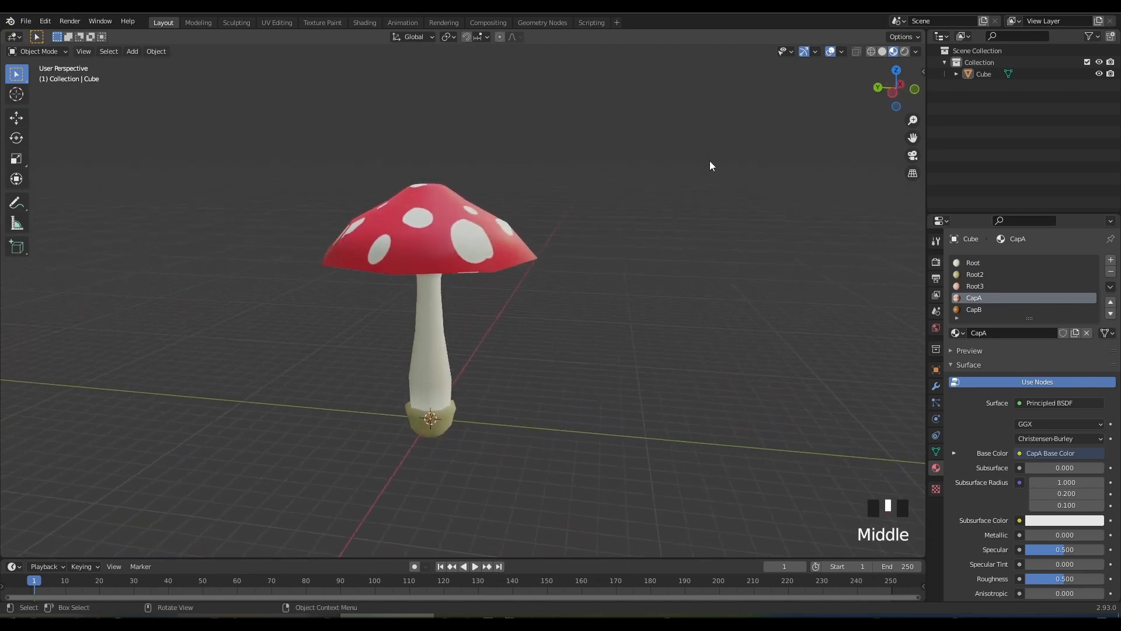
pyautogui.click(872, 52)
pyautogui.moveTo(559, 254)
pyautogui.mouseDown(button='middle')
pyautogui.moveTo(632, 236)
pyautogui.moveTo(678, 242)
pyautogui.moveTo(699, 253)
pyautogui.moveTo(618, 257)
pyautogui.moveTo(636, 251)
pyautogui.moveTo(681, 277)
pyautogui.mouseUp(button='middle')
pyautogui.click(561, 256)
pyautogui.moveTo(859, 55); pyautogui.dragTo(485, 257, button='middle')
pyautogui.click(882, 52)
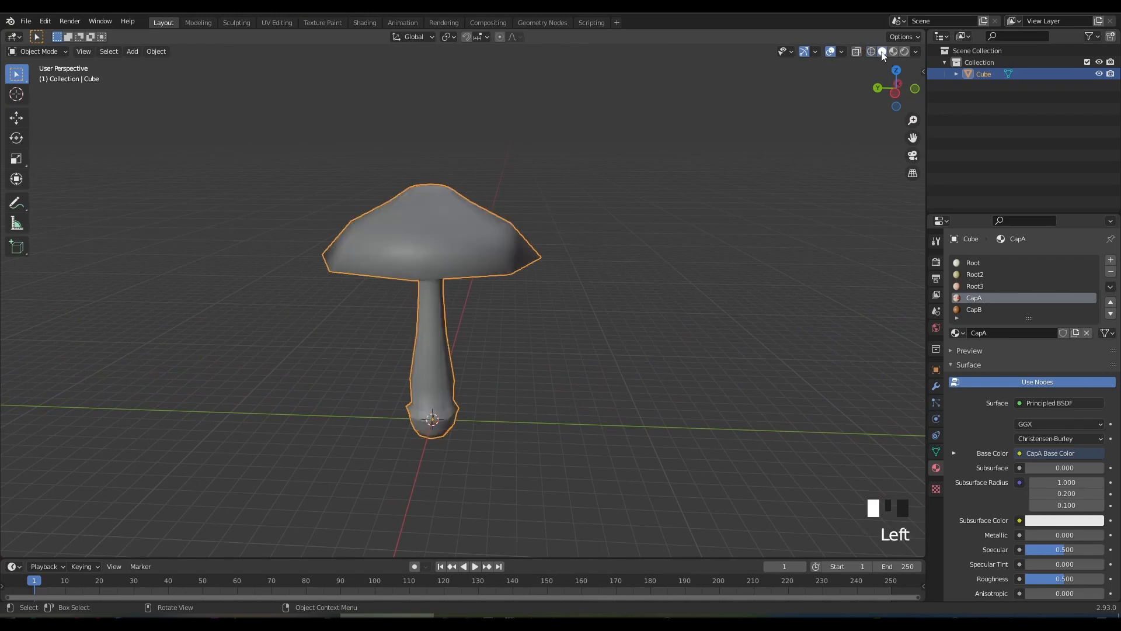
pyautogui.click(893, 52)
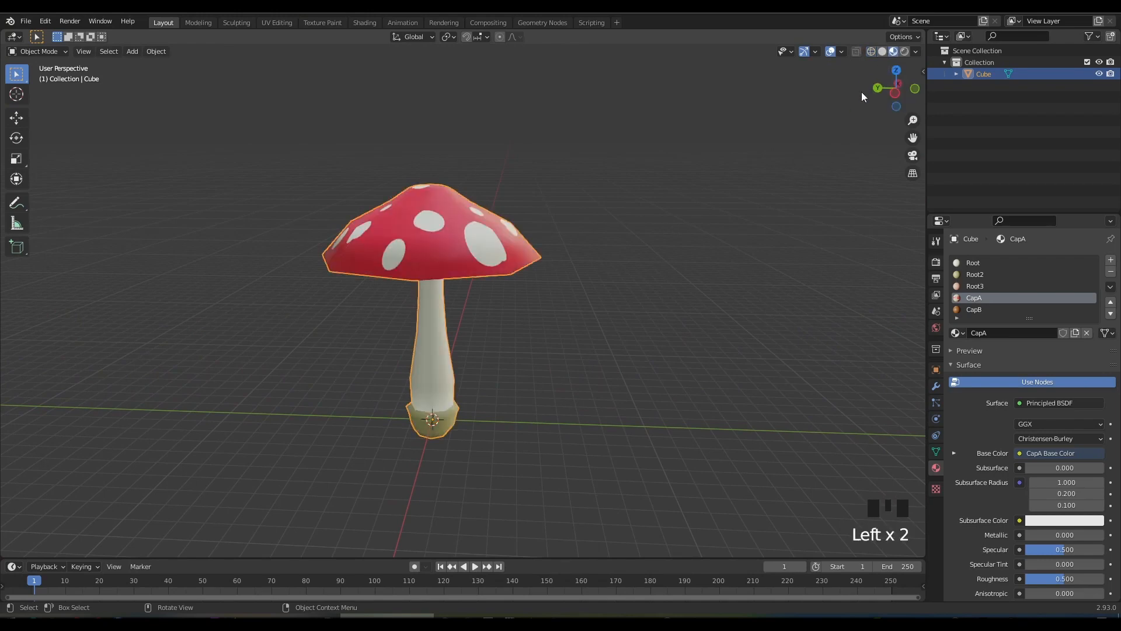
pyautogui.moveTo(600, 306); pyautogui.dragTo(113, 307, button='middle')
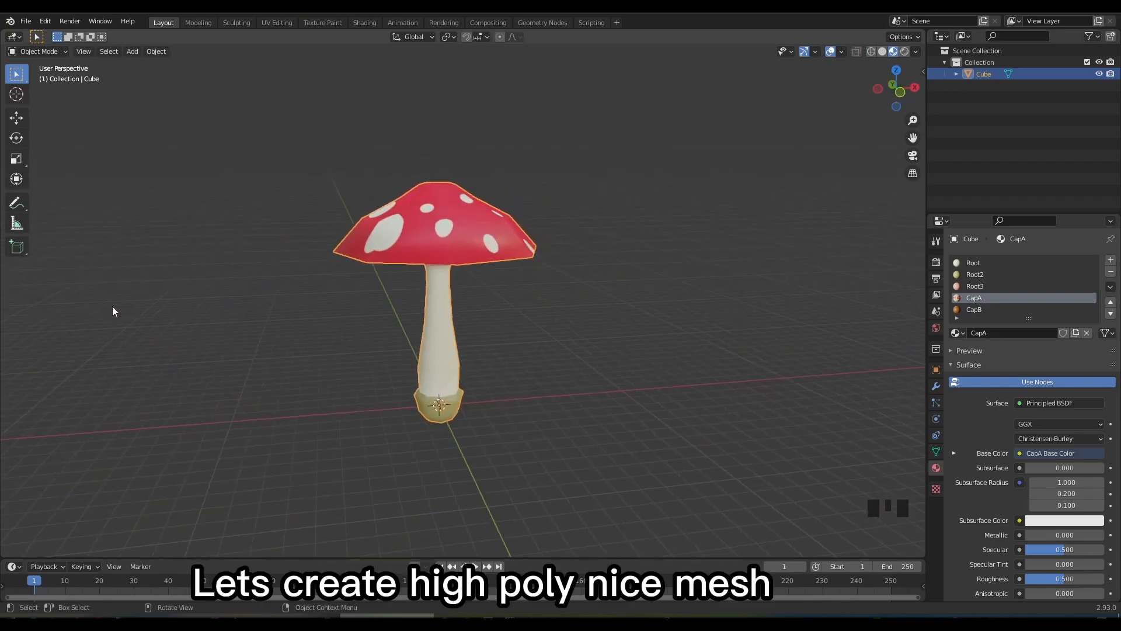
# Save the file and put the mushroom in Sculpt Mode with Solid shading
pyautogui.click(24, 22)
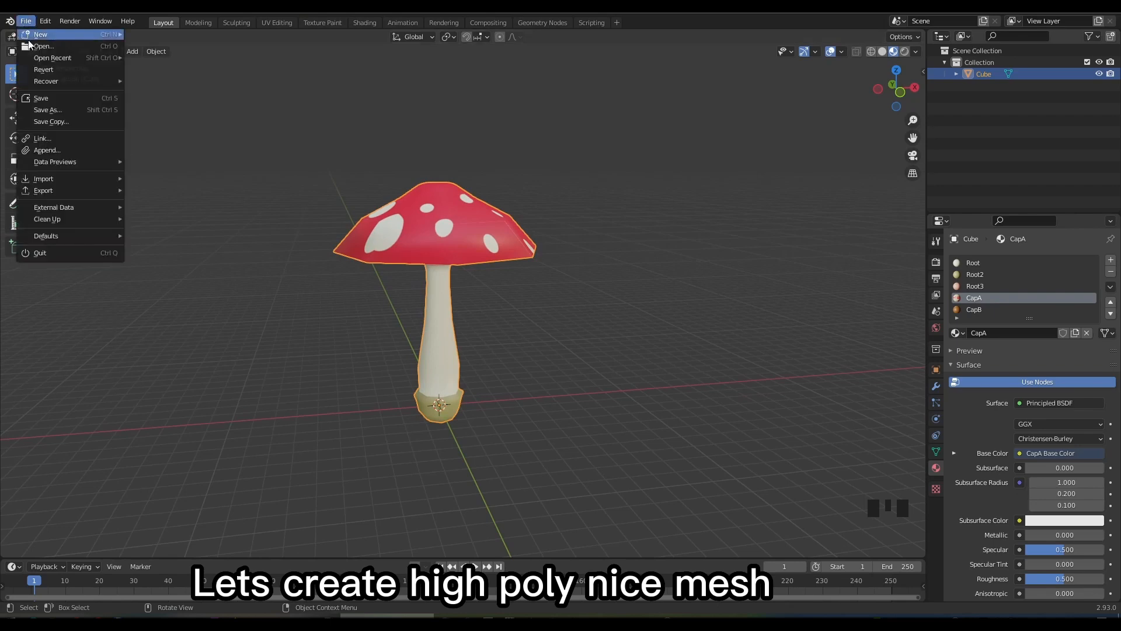
pyautogui.click(41, 97)
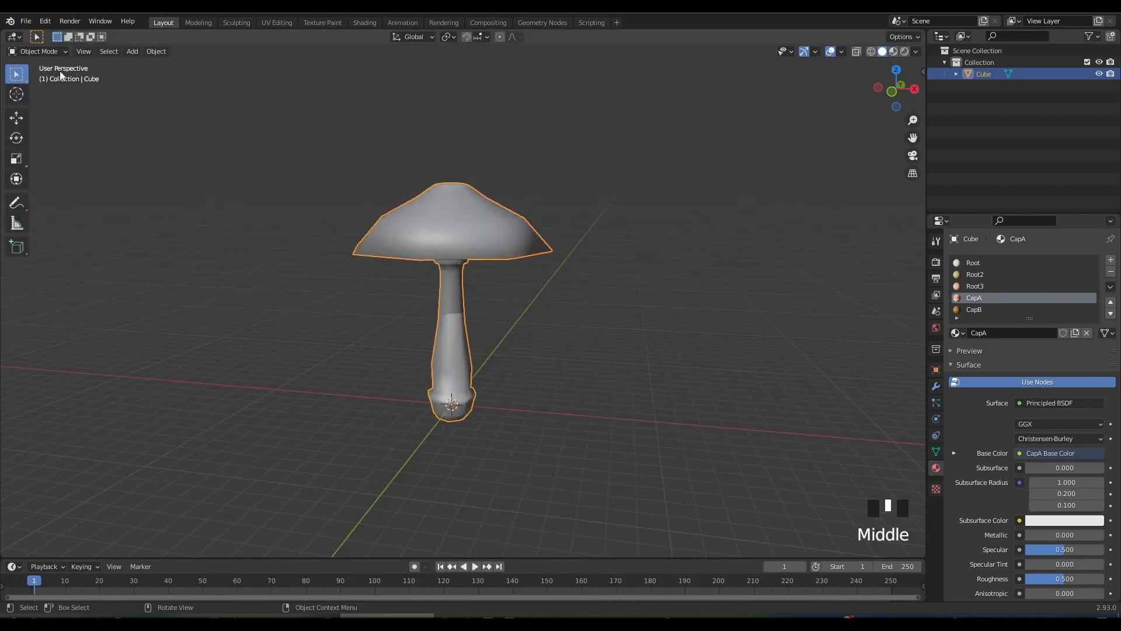
pyautogui.click(36, 52)
pyautogui.click(35, 91)
# Adjust the voxel size for remeshing, voxel remesh the mushroom, and return the viewport to Solid shading
pyautogui.keyDown('shift'); pyautogui.moveTo(425, 315); pyautogui.dragTo(455, 321, button='middle'); pyautogui.keyUp('shift')
pyautogui.scroll(2, 507, 333)
pyautogui.hotkey('shift', 'r')
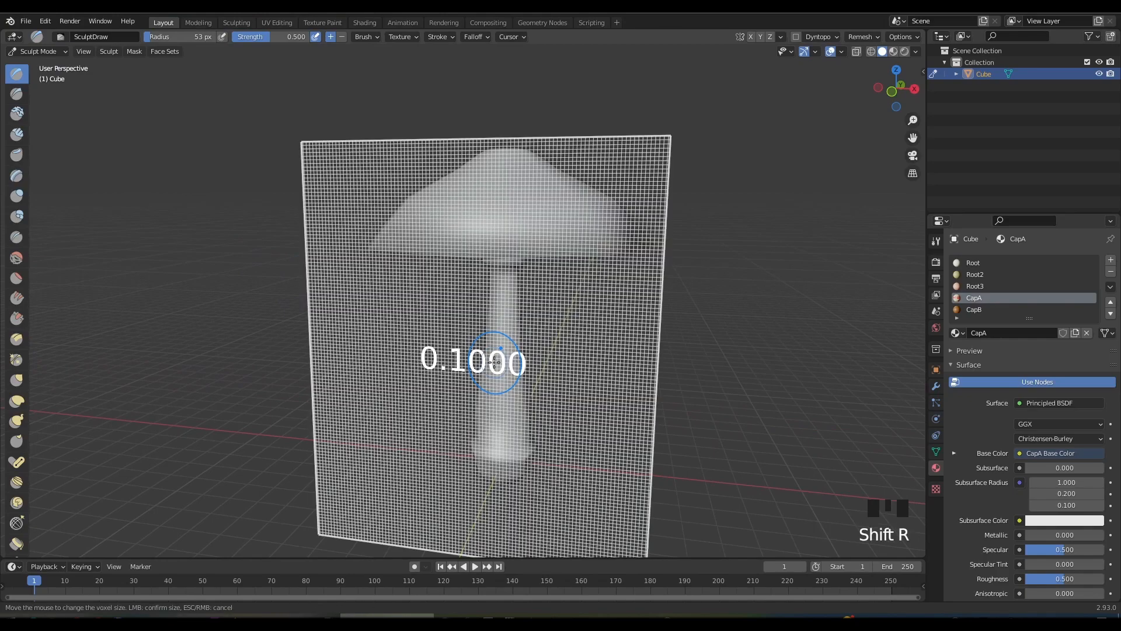
pyautogui.click(496, 366)
pyautogui.moveTo(535, 362); pyautogui.dragTo(578, 349, button='middle')
pyautogui.click(871, 52)
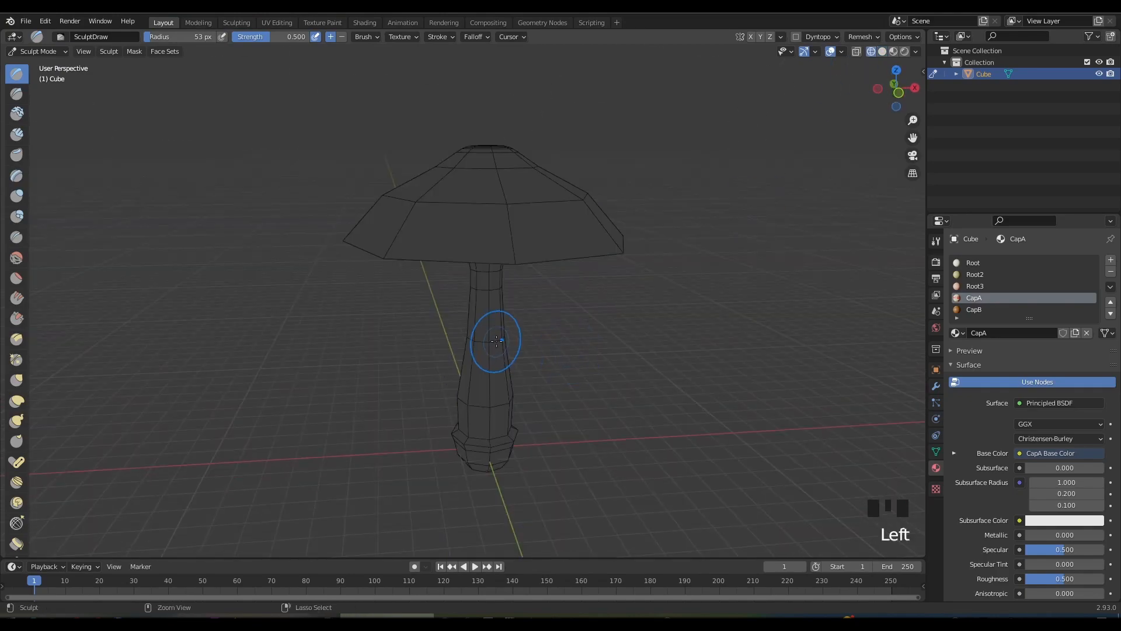
pyautogui.hotkey('ctrl', 'r')
pyautogui.moveTo(496, 342)
pyautogui.mouseDown(button='middle')
pyautogui.moveTo(452, 350)
pyautogui.moveTo(523, 318)
pyautogui.mouseUp(button='middle')
pyautogui.click(882, 52)
# Set the sculpt brush radius to 87 px and enable mirrored sculpting across the X axis
pyautogui.keyDown('shift'); pyautogui.moveTo(523, 318); pyautogui.dragTo(501, 313, button='middle'); pyautogui.keyUp('shift')
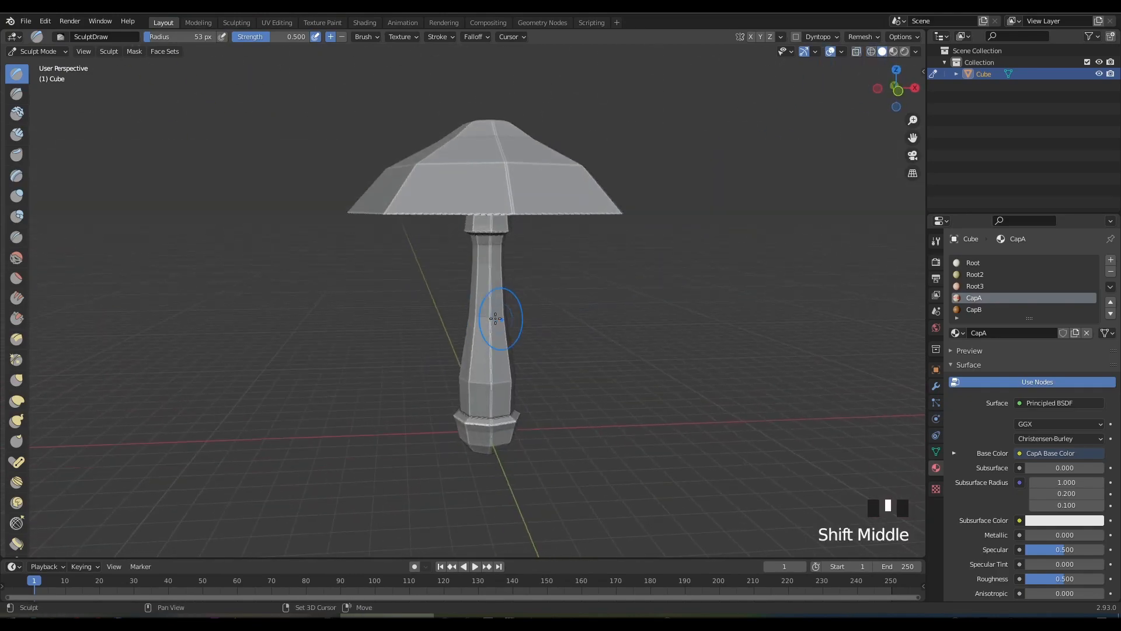
pyautogui.press('f')
pyautogui.click(521, 313)
pyautogui.click(751, 37)
# Smooth the faceted edges along the stem with a 106 px brush
pyautogui.scroll(-2, 528, 321)
pyautogui.moveTo(648, 298)
pyautogui.mouseDown(button='middle')
pyautogui.moveTo(528, 321)
pyautogui.moveTo(721, 325)
pyautogui.mouseUp(button='middle')
pyautogui.scroll(4, 502, 212)
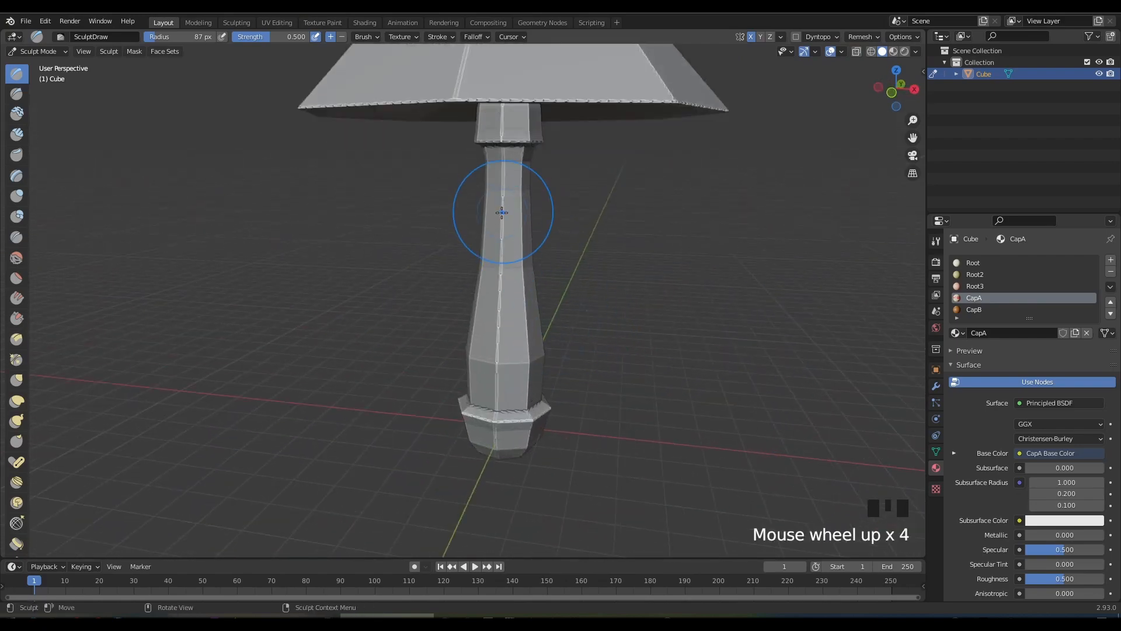
pyautogui.moveTo(522, 213); pyautogui.dragTo(529, 374, button='middle')
pyautogui.keyDown('shift'); pyautogui.moveTo(528, 374); pyautogui.dragTo(529, 349); pyautogui.keyUp('shift')
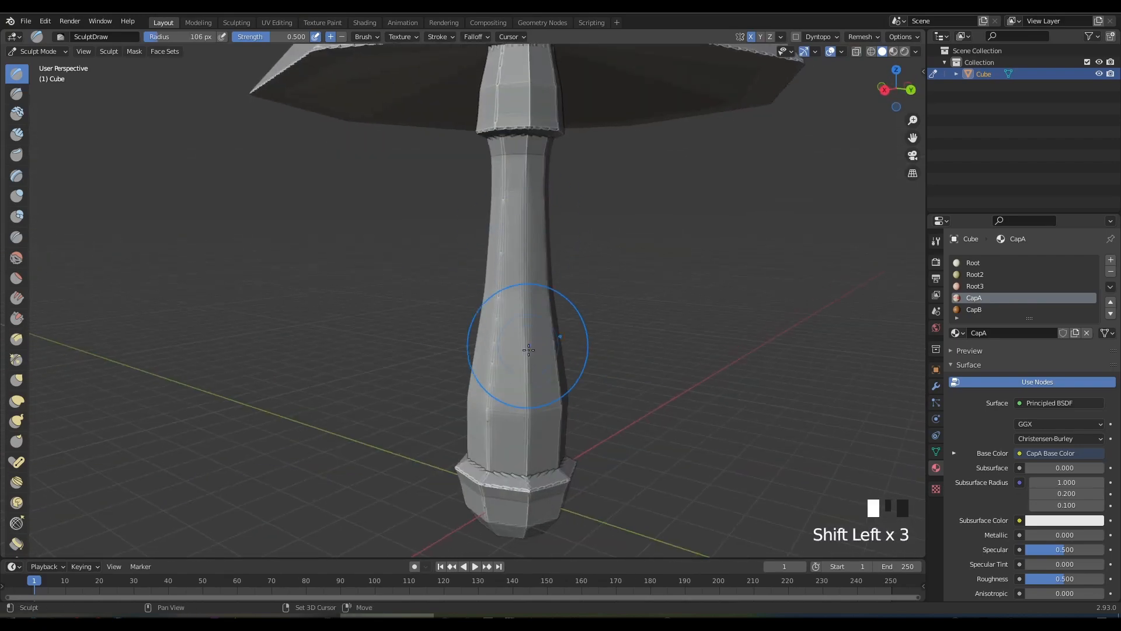
# Smooth the ridges and rim corners all around the cap with an 83 px brush
pyautogui.scroll(-4, 510, 137)
pyautogui.moveTo(509, 192)
pyautogui.mouseDown(button='middle')
pyautogui.moveTo(501, 245)
pyautogui.moveTo(479, 274)
pyautogui.mouseUp(button='middle')
pyautogui.keyDown('shift'); pyautogui.moveTo(462, 196); pyautogui.dragTo(426, 213); pyautogui.keyUp('shift')
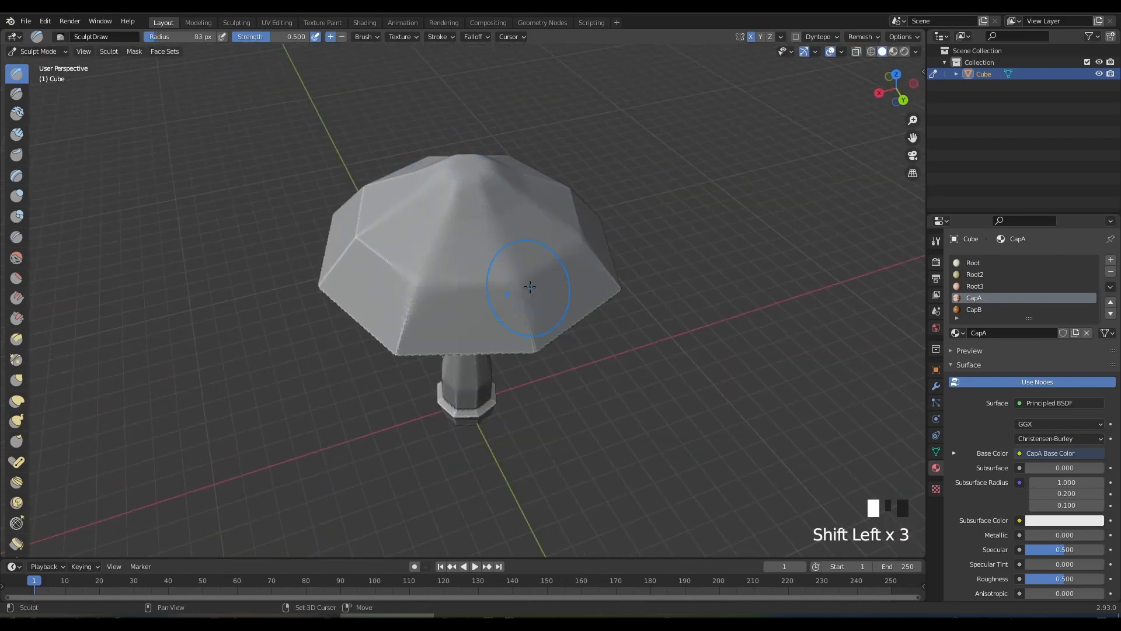
pyautogui.moveTo(530, 287)
pyautogui.mouseDown(button='middle')
pyautogui.moveTo(496, 228)
pyautogui.moveTo(480, 257)
pyautogui.mouseUp(button='middle')
pyautogui.moveTo(480, 257)
pyautogui.keyDown('shift'); pyautogui.mouseDown()
pyautogui.moveTo(478, 222)
pyautogui.moveTo(476, 275)
pyautogui.mouseUp(); pyautogui.keyUp('shift')
pyautogui.moveTo(476, 275); pyautogui.dragTo(560, 240, button='middle')
pyautogui.keyDown('shift'); pyautogui.moveTo(561, 240); pyautogui.dragTo(576, 283); pyautogui.keyUp('shift')
pyautogui.moveTo(576, 282); pyautogui.dragTo(496, 234, button='middle')
pyautogui.keyDown('shift'); pyautogui.moveTo(497, 234); pyautogui.dragTo(523, 199); pyautogui.keyUp('shift')
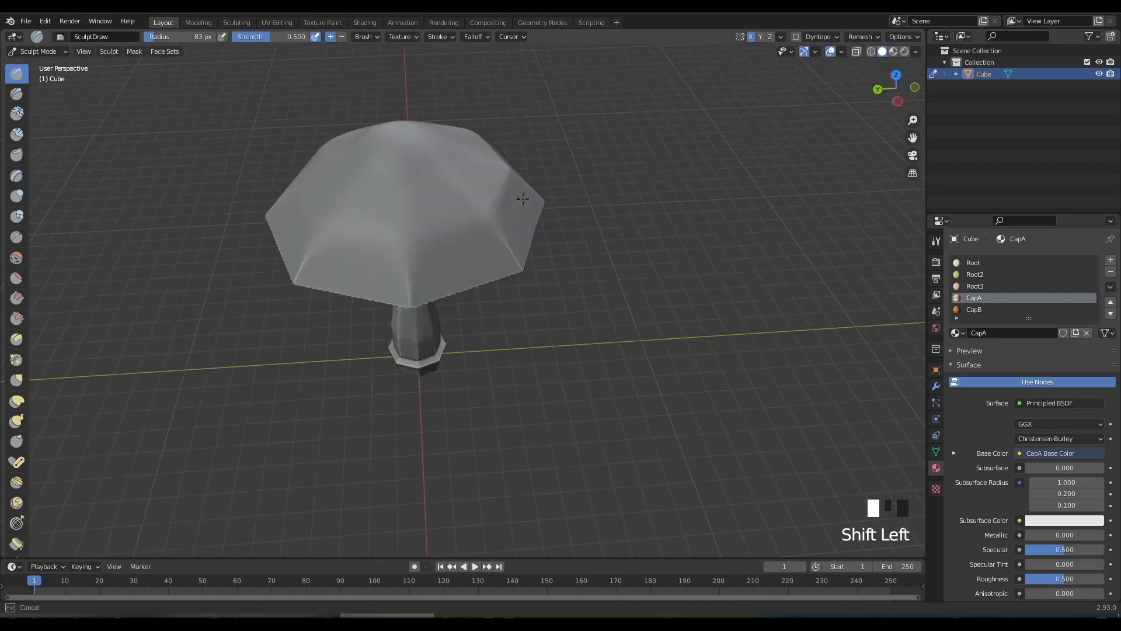
pyautogui.scroll(2, 443, 215)
pyautogui.moveTo(523, 199)
pyautogui.mouseDown(button='middle')
pyautogui.moveTo(443, 216)
pyautogui.moveTo(412, 318)
pyautogui.mouseUp(button='middle')
pyautogui.keyDown('shift'); pyautogui.moveTo(412, 318); pyautogui.dragTo(405, 335); pyautogui.keyUp('shift')
pyautogui.moveTo(406, 335)
pyautogui.mouseDown(button='middle')
pyautogui.moveTo(471, 340)
pyautogui.moveTo(409, 303)
pyautogui.mouseUp(button='middle')
pyautogui.keyDown('shift'); pyautogui.moveTo(408, 304); pyautogui.dragTo(361, 322); pyautogui.keyUp('shift')
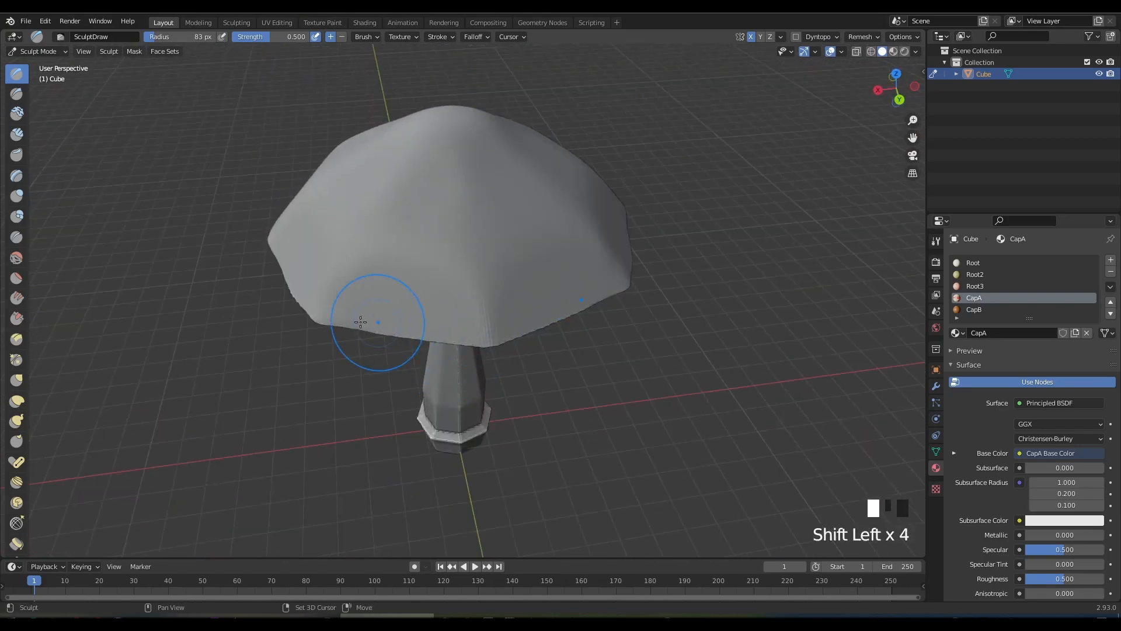
# Pull the edges of the cap's rim into an uneven outline with the Elastic Deform brush at 113 px
pyautogui.moveTo(360, 322)
pyautogui.mouseDown(button='middle')
pyautogui.moveTo(383, 271)
pyautogui.moveTo(385, 320)
pyautogui.mouseUp(button='middle')
pyautogui.press('g')
pyautogui.click(18, 401)
pyautogui.moveTo(380, 310); pyautogui.dragTo(374, 328)
pyautogui.moveTo(471, 324); pyautogui.dragTo(471, 336)
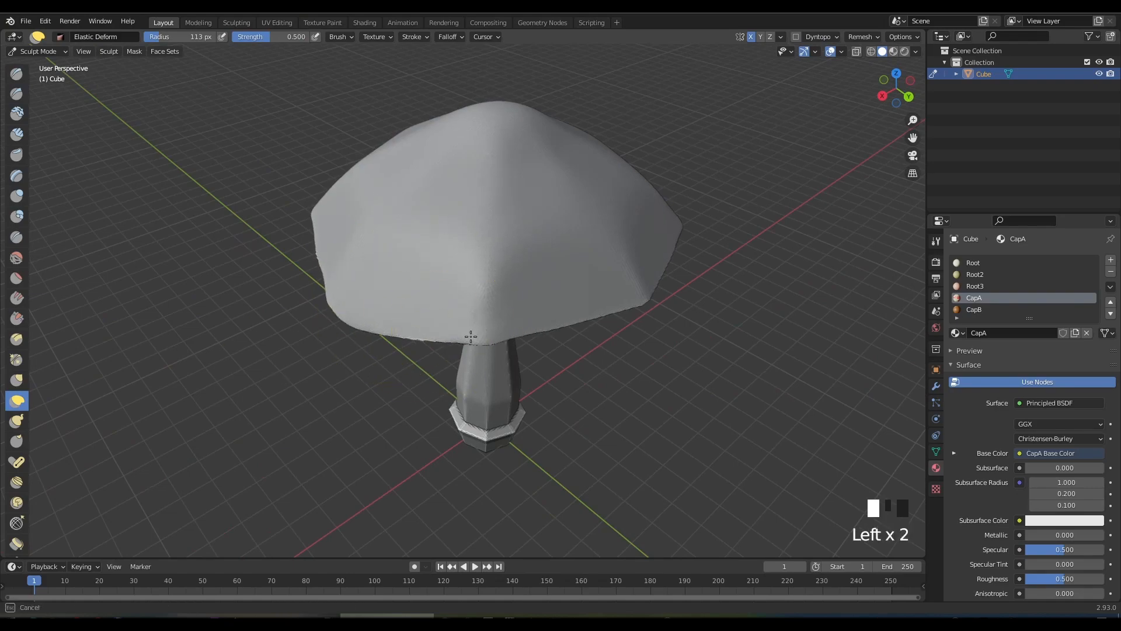
pyautogui.moveTo(471, 336); pyautogui.dragTo(458, 140, button='middle')
pyautogui.moveTo(286, 140); pyautogui.dragTo(266, 120)
pyautogui.moveTo(225, 251); pyautogui.dragTo(209, 255)
pyautogui.moveTo(254, 394); pyautogui.dragTo(238, 409)
pyautogui.moveTo(327, 403); pyautogui.dragTo(274, 351, button='middle')
pyautogui.moveTo(262, 368); pyautogui.dragTo(257, 381)
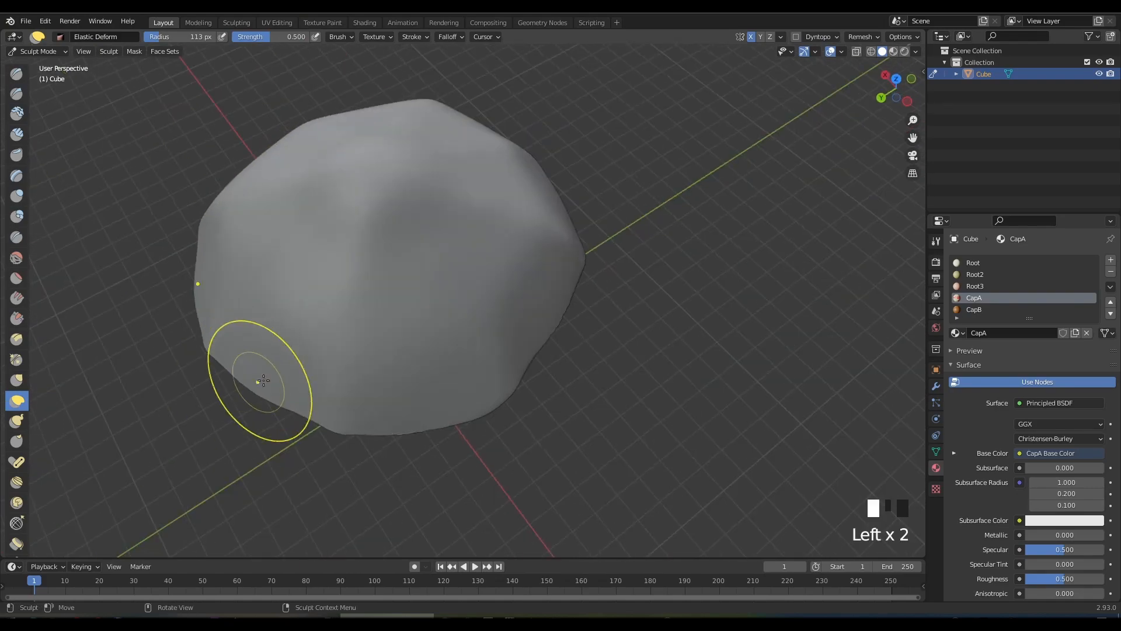
# Turn off X mirroring, bend the rest of the cap's rim asymmetrically with Elastic Deform, and reduce the brush radius to 79 px
pyautogui.moveTo(257, 380); pyautogui.dragTo(362, 190, button='middle')
pyautogui.keyDown('shift'); pyautogui.moveTo(362, 190); pyautogui.dragTo(386, 242, button='middle'); pyautogui.keyUp('shift')
pyautogui.moveTo(611, 224); pyautogui.dragTo(613, 230)
pyautogui.moveTo(613, 230); pyautogui.dragTo(455, 269, button='middle')
pyautogui.moveTo(362, 270); pyautogui.dragTo(371, 260)
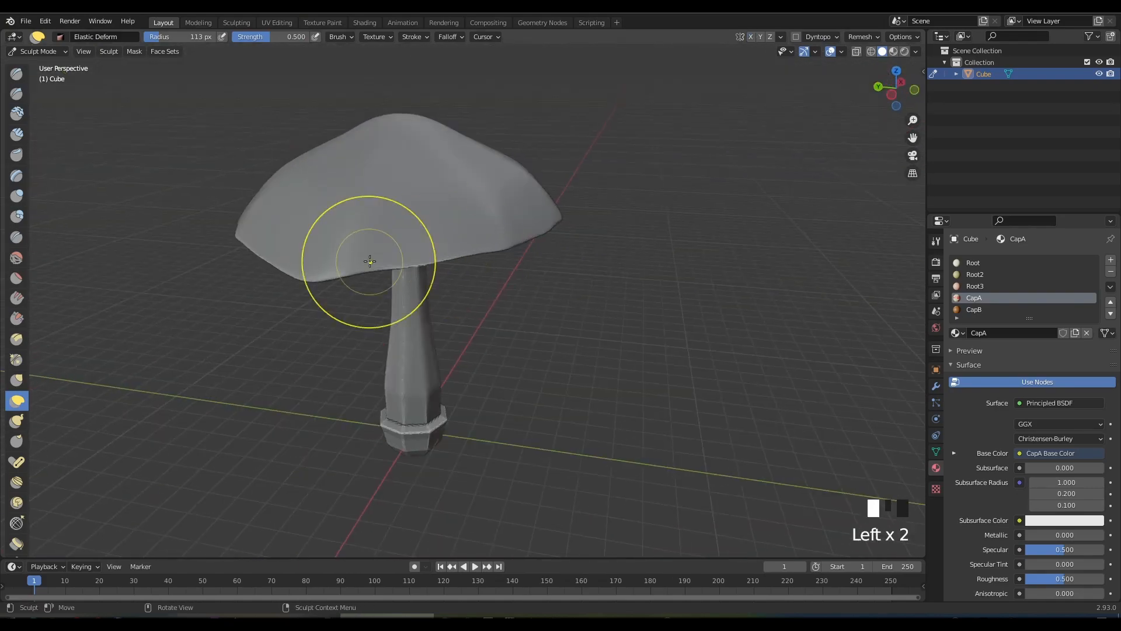
pyautogui.moveTo(370, 260); pyautogui.dragTo(467, 117, button='middle')
pyautogui.moveTo(467, 117)
pyautogui.keyDown('shift'); pyautogui.mouseDown(button='middle')
pyautogui.moveTo(511, 207)
pyautogui.moveTo(525, 275)
pyautogui.mouseUp(button='middle'); pyautogui.keyUp('shift')
pyautogui.press('f')
pyautogui.click(505, 274)
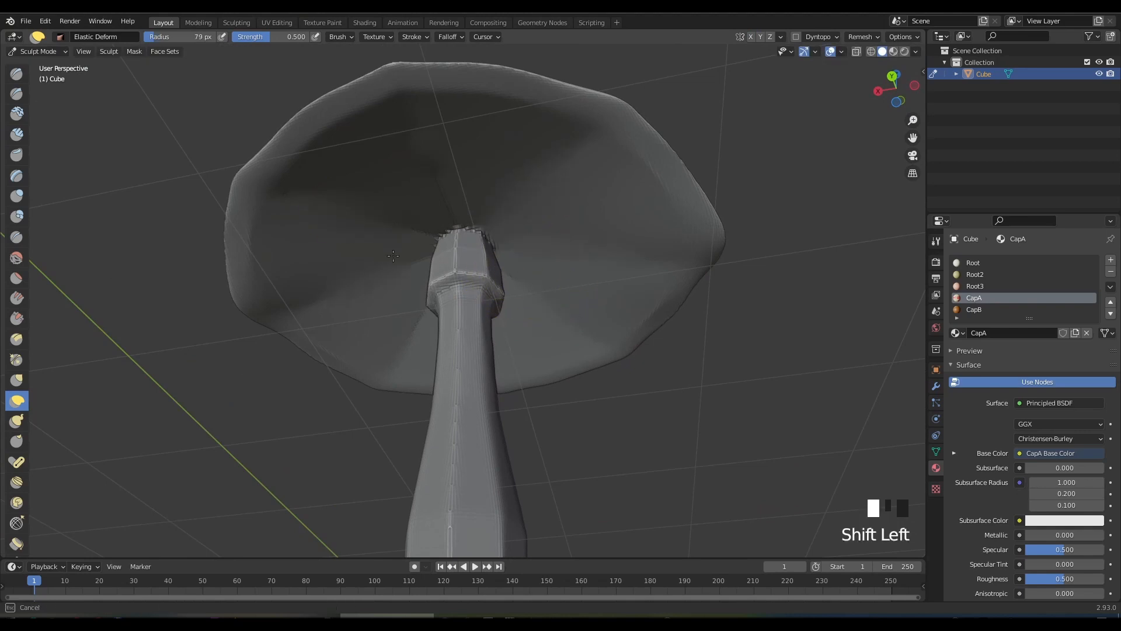
# Switch to the Clay Strips brush and set it to a 34 px radius and 0.370 strength for the cap's underside
pyautogui.click(18, 135)
pyautogui.hotkey('shift', 'f')
pyautogui.press('f')
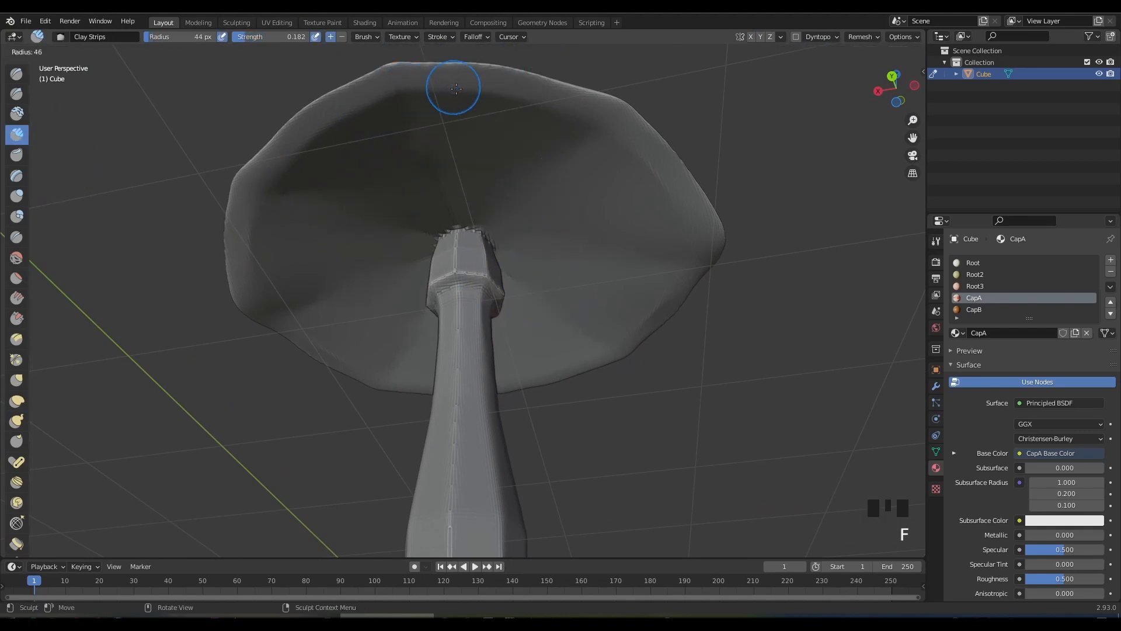
pyautogui.moveTo(499, 85); pyautogui.dragTo(477, 163, button='middle')
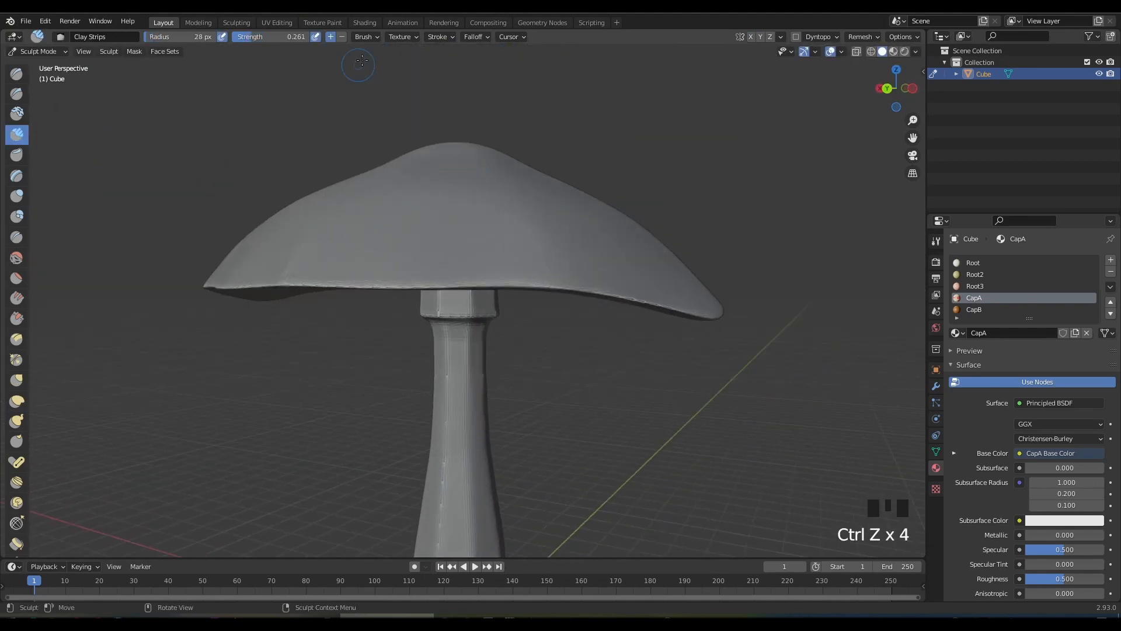
pyautogui.click(367, 37)
pyautogui.click(394, 301)
pyautogui.moveTo(361, 153); pyautogui.dragTo(372, 93, button='middle')
pyautogui.hotkey('shift', 'f')
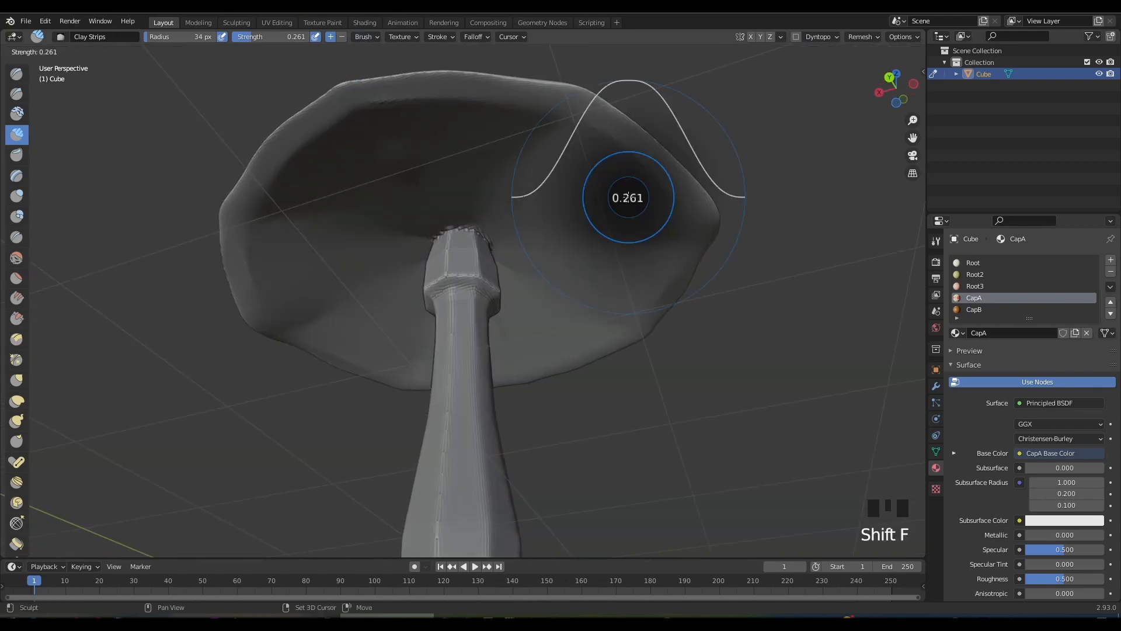
pyautogui.click(685, 213)
# Build up a thick lip along the underside of the cap's rim with 34 px Clay Strips strokes
pyautogui.moveTo(636, 320); pyautogui.dragTo(655, 292)
pyautogui.moveTo(656, 292); pyautogui.dragTo(589, 277, button='middle')
pyautogui.moveTo(652, 211); pyautogui.dragTo(640, 306)
pyautogui.moveTo(660, 207); pyautogui.dragTo(525, 198, button='middle')
pyautogui.moveTo(380, 111); pyautogui.dragTo(540, 120)
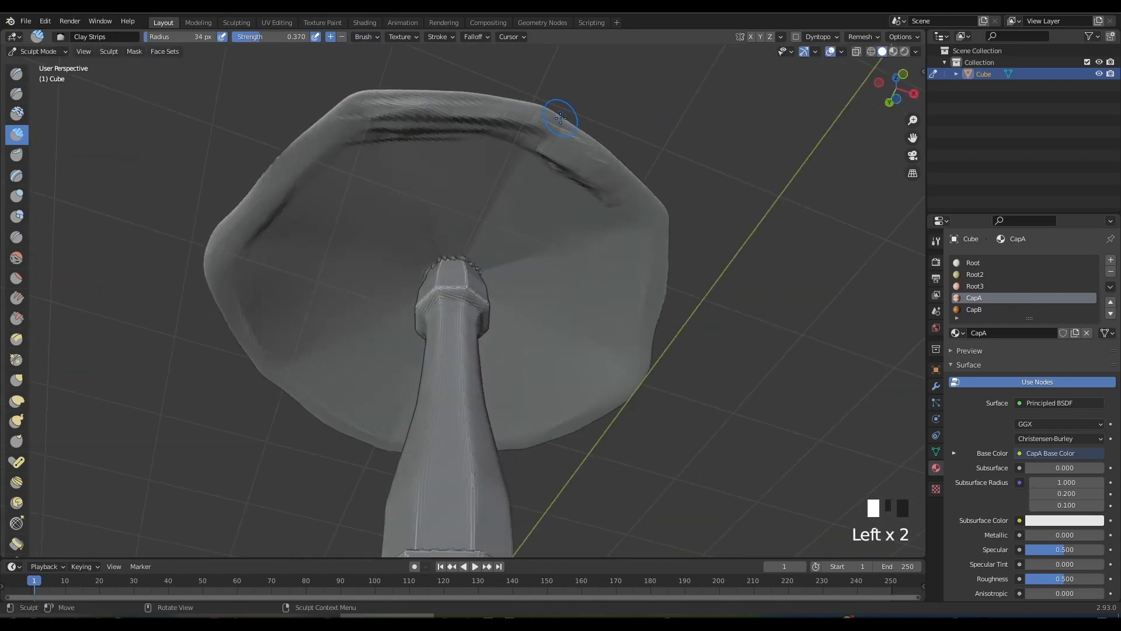
pyautogui.moveTo(641, 327); pyautogui.dragTo(524, 309, button='middle')
pyautogui.moveTo(365, 115); pyautogui.dragTo(524, 114)
pyautogui.moveTo(664, 170); pyautogui.dragTo(683, 287)
# Complete the thickened lip around the cap's underside and smooth it with the brush radius at 41 px
pyautogui.moveTo(695, 295)
pyautogui.mouseDown(button='middle')
pyautogui.moveTo(608, 300)
pyautogui.moveTo(590, 286)
pyautogui.mouseUp(button='middle')
pyautogui.moveTo(622, 97); pyautogui.dragTo(687, 212)
pyautogui.moveTo(672, 193); pyautogui.dragTo(555, 129, button='middle')
pyautogui.keyDown('shift'); pyautogui.moveTo(546, 117); pyautogui.dragTo(523, 176, button='middle'); pyautogui.keyUp('shift')
pyautogui.moveTo(653, 240)
pyautogui.mouseDown(button='middle')
pyautogui.moveTo(526, 246)
pyautogui.moveTo(427, 174)
pyautogui.mouseUp(button='middle')
pyautogui.press('f')
pyautogui.moveTo(621, 374); pyautogui.dragTo(415, 157, button='middle')
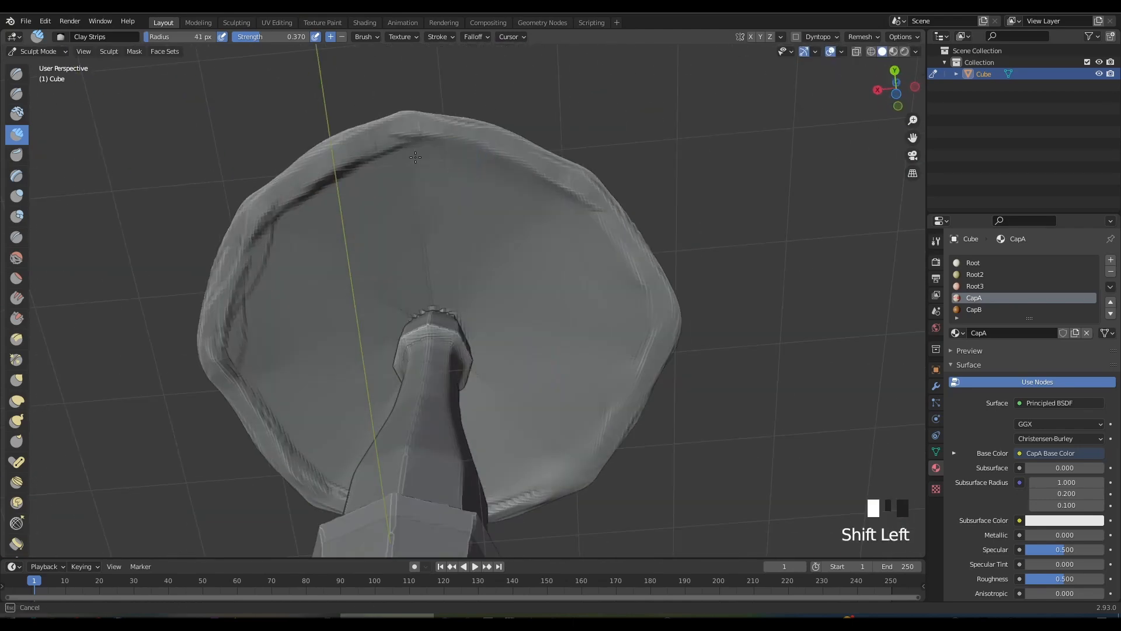
pyautogui.moveTo(253, 318); pyautogui.dragTo(320, 101, button='middle')
pyautogui.moveTo(388, 193); pyautogui.dragTo(496, 146, button='middle')
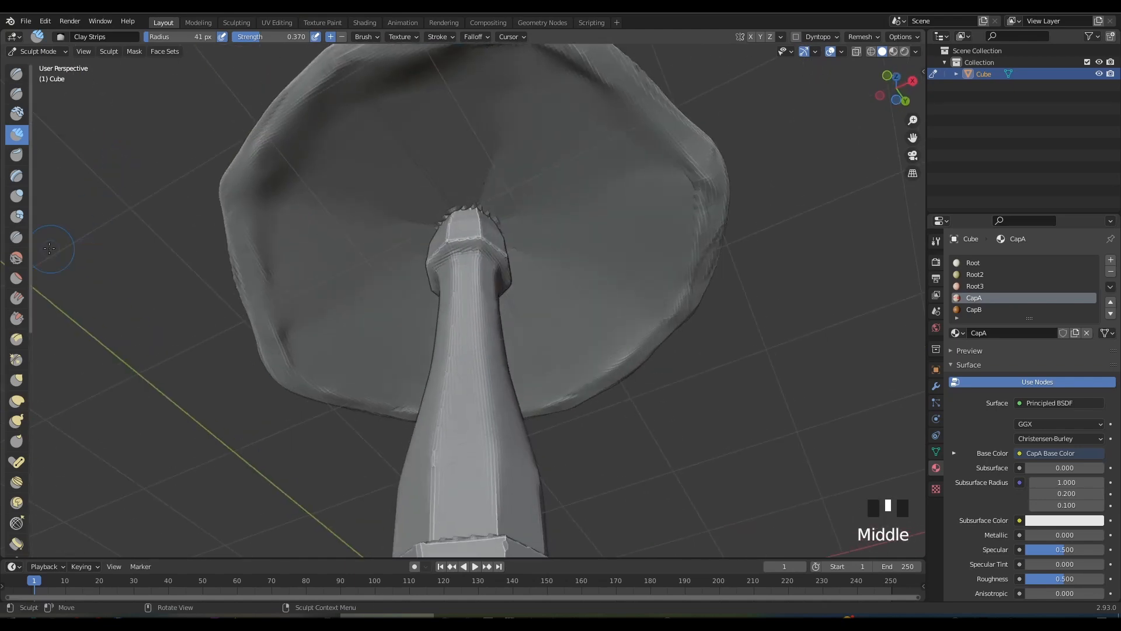
# Carve the first radial gills under the cap with the Crease brush at 13 px, raising its strength to 0.345
pyautogui.hotkey('shift', 'c')
pyautogui.press('f')
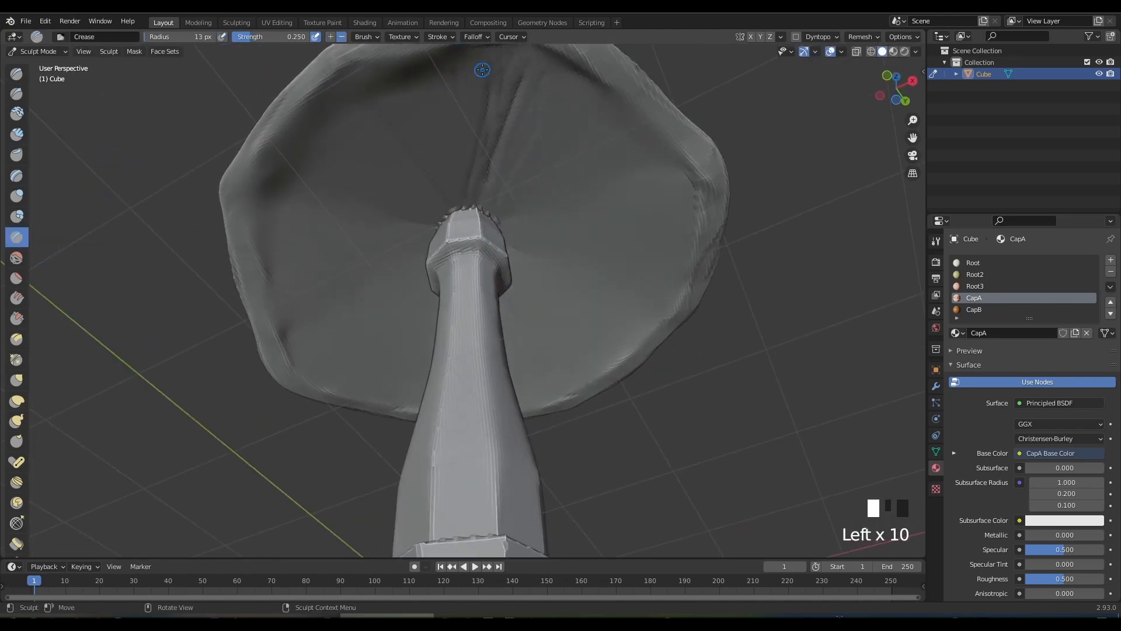
pyautogui.moveTo(482, 69); pyautogui.dragTo(473, 193)
pyautogui.moveTo(558, 318); pyautogui.dragTo(564, 298, button='middle')
pyautogui.hotkey('shift', 'f')
pyautogui.click(574, 298)
pyautogui.moveTo(476, 153); pyautogui.dragTo(479, 280)
pyautogui.moveTo(456, 175); pyautogui.dragTo(456, 178)
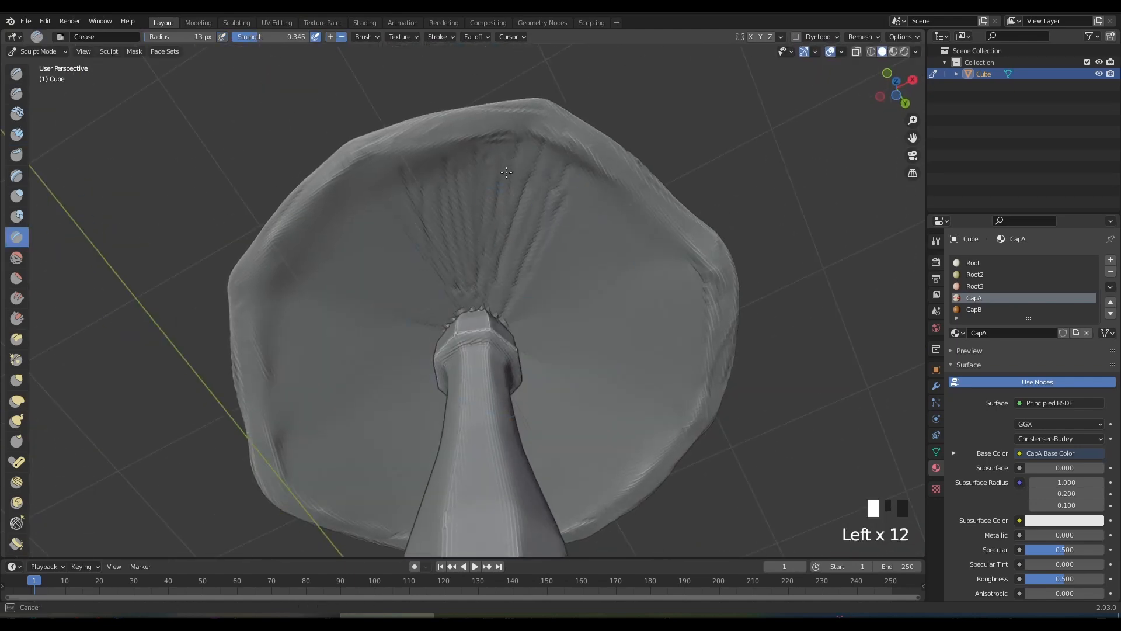
# Continue the radial gill creases from the stem to the rim across one half of the cap's underside
pyautogui.moveTo(506, 172); pyautogui.dragTo(456, 250, button='middle')
pyautogui.moveTo(484, 135); pyautogui.dragTo(487, 144)
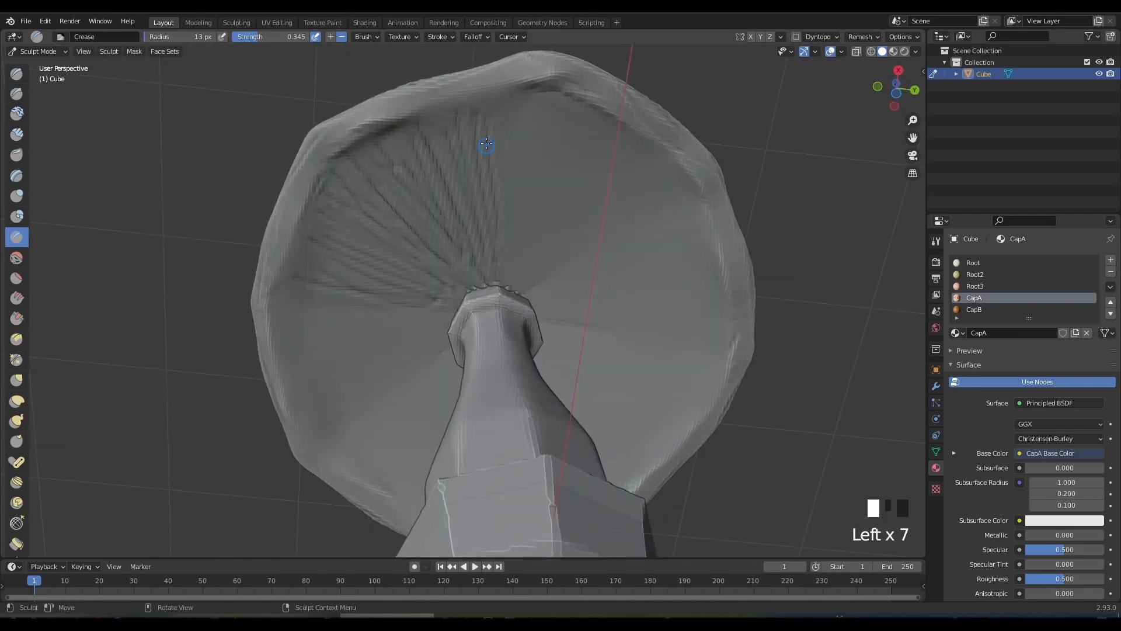
pyautogui.moveTo(514, 276); pyautogui.dragTo(508, 288)
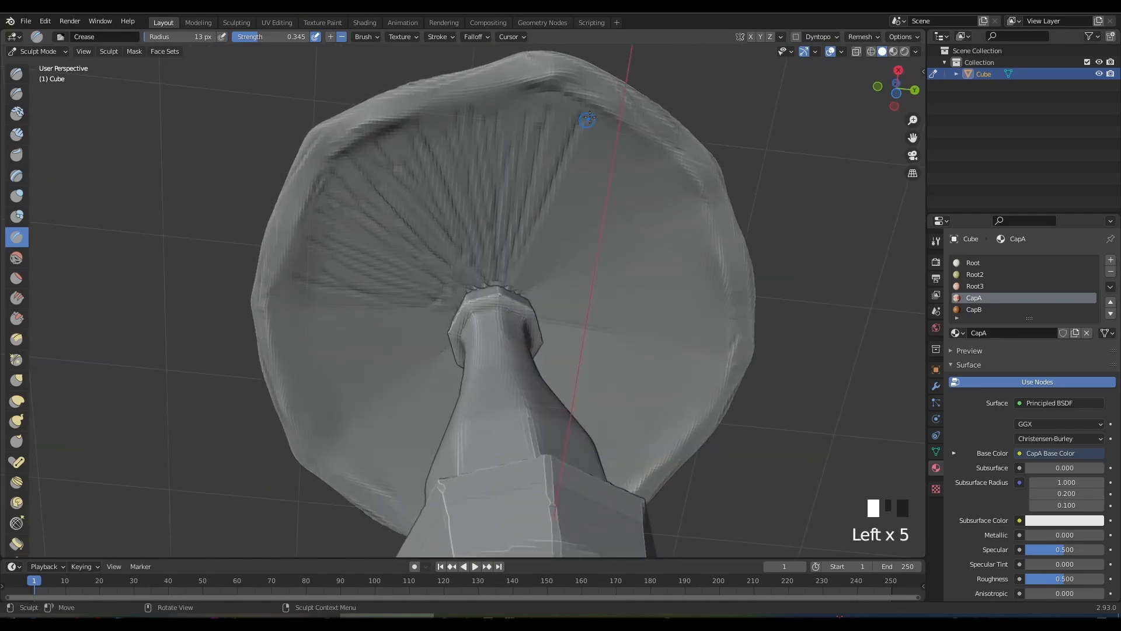
pyautogui.moveTo(664, 201); pyautogui.dragTo(468, 105, button='middle')
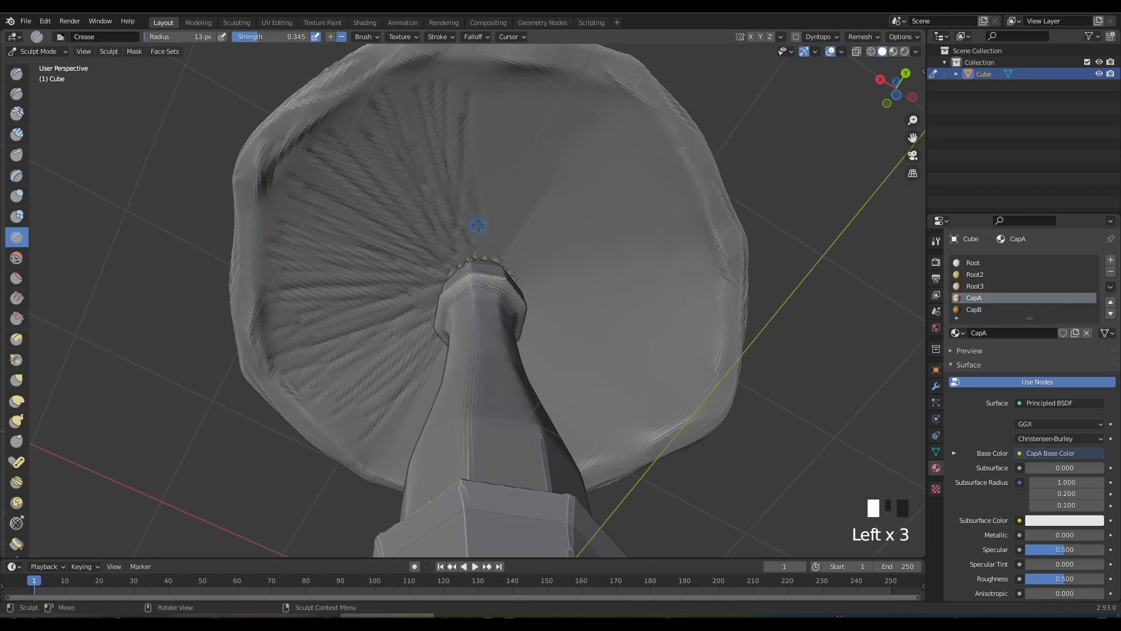
pyautogui.moveTo(509, 230); pyautogui.dragTo(410, 237, button='middle')
pyautogui.doubleClick(410, 238)
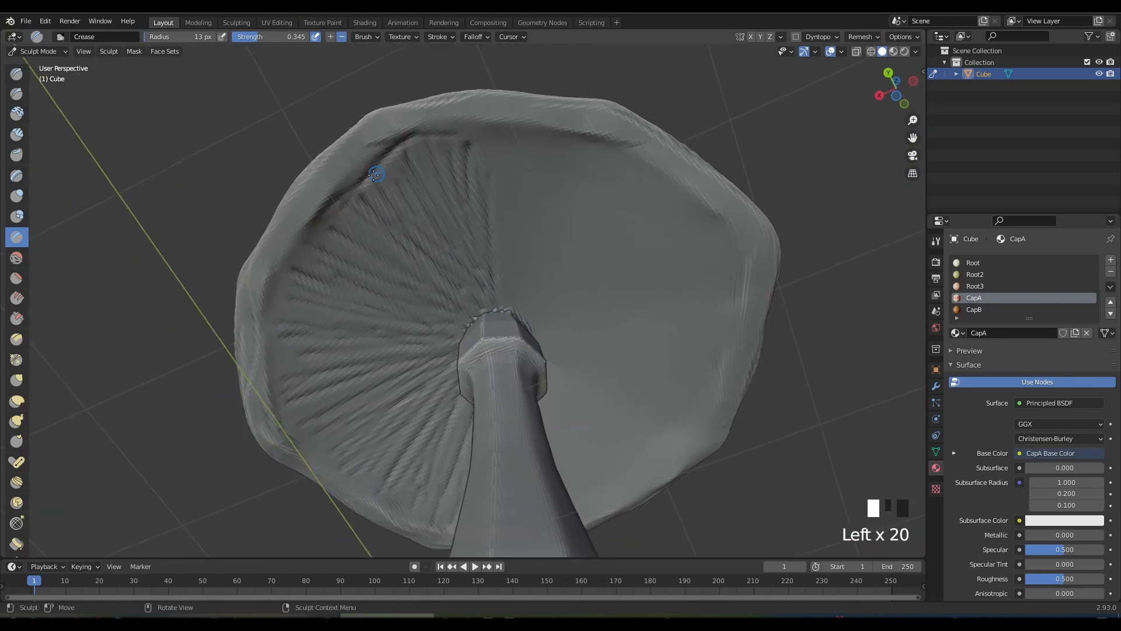
# Crease a groove along the inside of the rim at 0.394 strength and carve gills across the remaining underside
pyautogui.moveTo(721, 264); pyautogui.dragTo(723, 235)
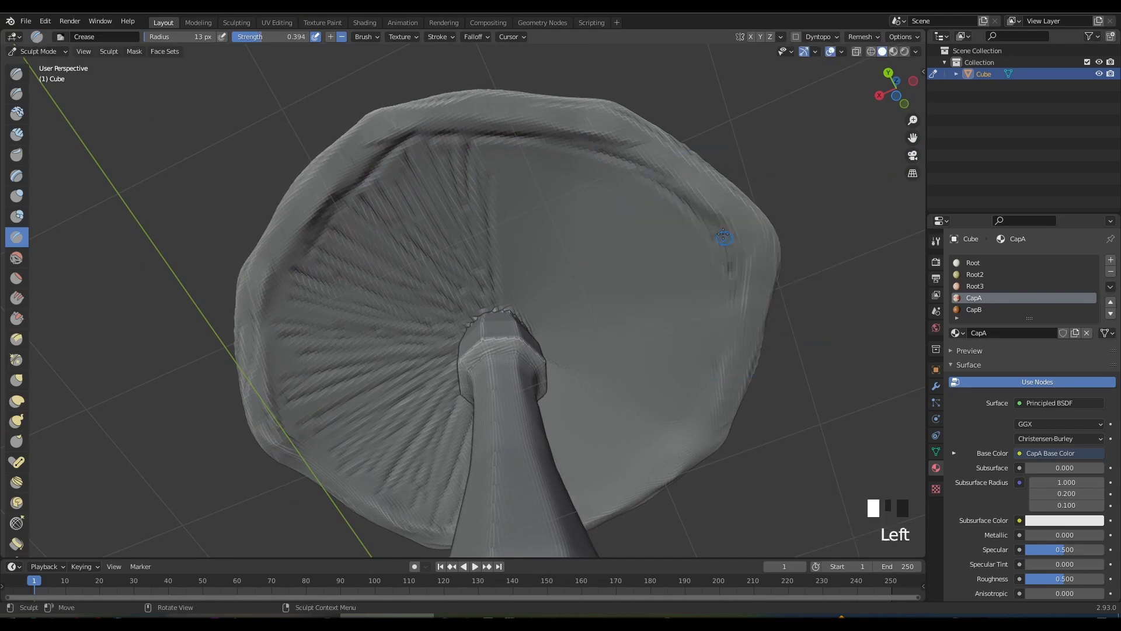
pyautogui.moveTo(553, 183); pyautogui.dragTo(467, 121, button='middle')
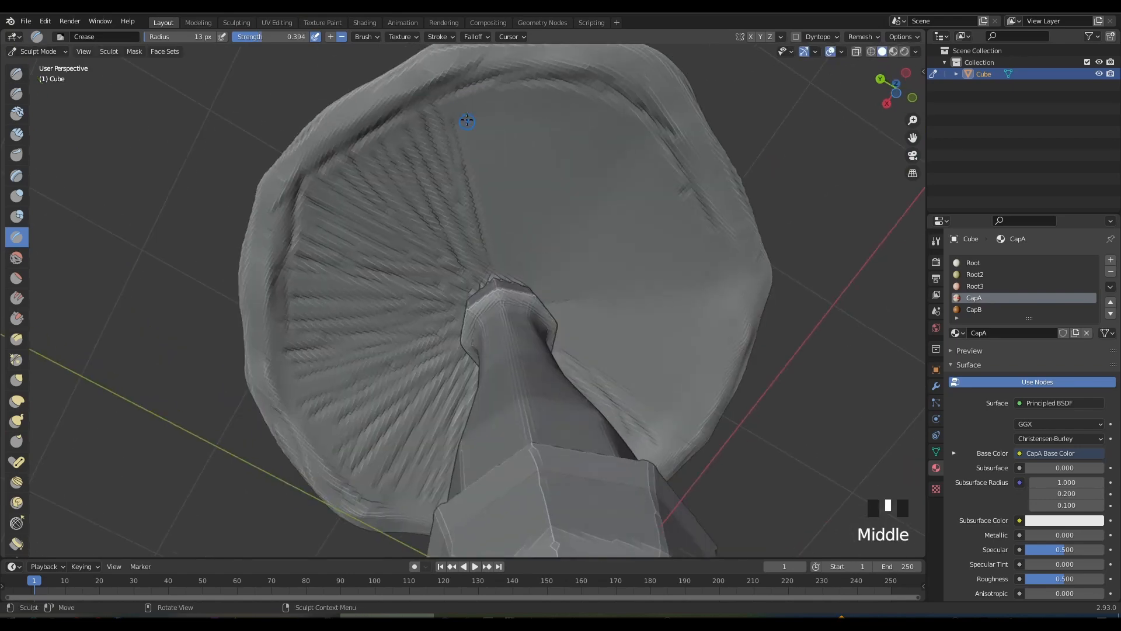
pyautogui.moveTo(513, 92); pyautogui.dragTo(446, 106, button='middle')
pyautogui.click(446, 106)
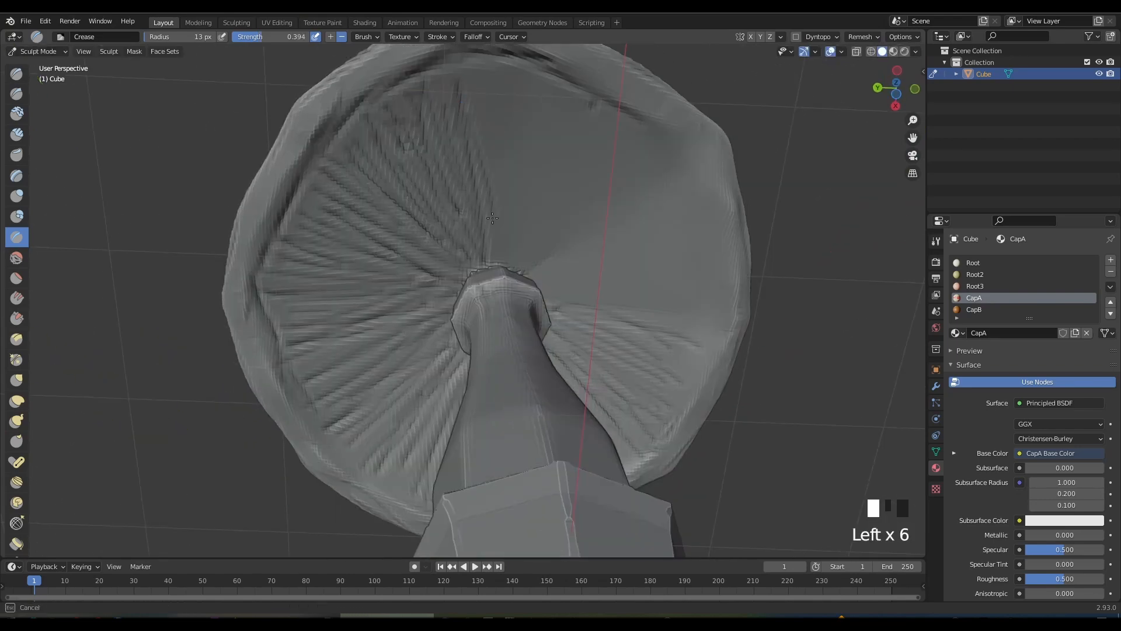
pyautogui.moveTo(555, 173); pyautogui.dragTo(563, 139, button='middle')
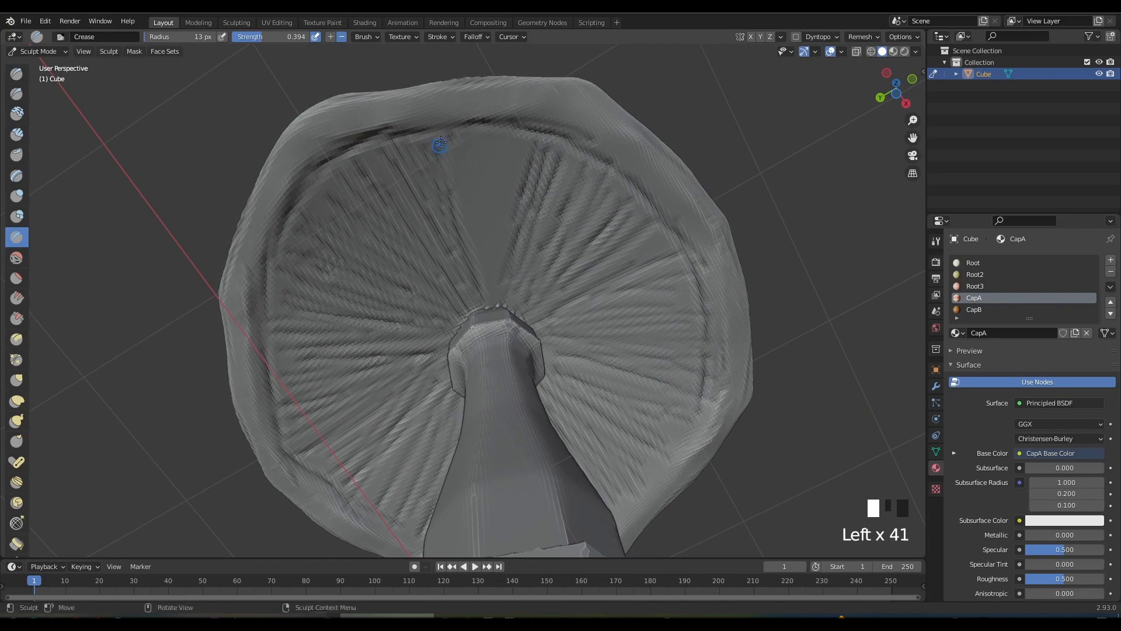
pyautogui.moveTo(499, 300)
pyautogui.mouseDown(button='middle')
pyautogui.moveTo(608, 140)
pyautogui.moveTo(584, 117)
pyautogui.moveTo(613, 73)
pyautogui.mouseUp(button='middle')
pyautogui.moveTo(613, 73); pyautogui.dragTo(642, 122)
pyautogui.moveTo(689, 181); pyautogui.dragTo(680, 254)
# Enable X mirroring and smooth the jagged joint and edges of the collar at the top of the stem
pyautogui.scroll(-5, 636, 325)
pyautogui.moveTo(680, 254); pyautogui.dragTo(636, 325, button='middle')
pyautogui.scroll(3, 636, 325)
pyautogui.press('f')
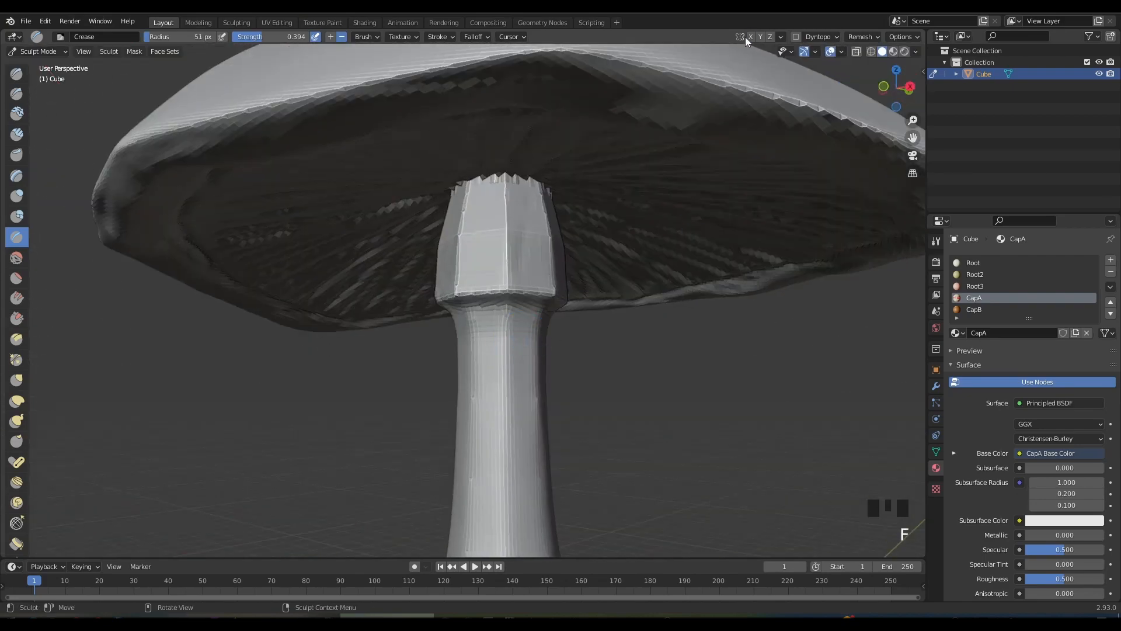
pyautogui.moveTo(508, 214); pyautogui.dragTo(526, 152, button='middle')
pyautogui.scroll(3, 531, 149)
pyautogui.press('f')
pyautogui.keyDown('shift'); pyautogui.moveTo(538, 145); pyautogui.dragTo(455, 158); pyautogui.keyUp('shift')
pyautogui.moveTo(455, 158); pyautogui.dragTo(292, 217, button='middle')
pyautogui.moveTo(292, 216)
pyautogui.keyDown('shift'); pyautogui.mouseDown()
pyautogui.moveTo(380, 234)
pyautogui.moveTo(276, 306)
pyautogui.mouseUp(); pyautogui.keyUp('shift')
pyautogui.moveTo(276, 306); pyautogui.dragTo(350, 292, button='middle')
pyautogui.keyDown('shift'); pyautogui.moveTo(362, 315); pyautogui.dragTo(376, 248); pyautogui.keyUp('shift')
# Carve an undercut around the stem directly beneath the collar with the Crease brush at 59 px
pyautogui.press('f')
pyautogui.moveTo(403, 345)
pyautogui.mouseDown(button='middle')
pyautogui.moveTo(420, 298)
pyautogui.moveTo(488, 315)
pyautogui.mouseUp(button='middle')
pyautogui.press('f')
pyautogui.click(16, 237)
pyautogui.moveTo(456, 249); pyautogui.dragTo(503, 260)
pyautogui.moveTo(502, 260); pyautogui.dragTo(400, 293, button='middle')
pyautogui.moveTo(327, 298); pyautogui.dragTo(368, 304)
pyautogui.moveTo(368, 304); pyautogui.dragTo(328, 336, button='middle')
pyautogui.moveTo(327, 336)
pyautogui.mouseDown()
pyautogui.moveTo(345, 343)
pyautogui.moveTo(245, 344)
pyautogui.mouseUp()
pyautogui.moveTo(245, 345); pyautogui.dragTo(351, 322, button='middle')
pyautogui.moveTo(350, 321); pyautogui.dragTo(432, 333)
pyautogui.scroll(-5, 458, 376)
pyautogui.moveTo(458, 350)
pyautogui.mouseDown(button='middle')
pyautogui.moveTo(516, 376)
pyautogui.moveTo(561, 315)
pyautogui.mouseUp(button='middle')
pyautogui.scroll(2, 560, 315)
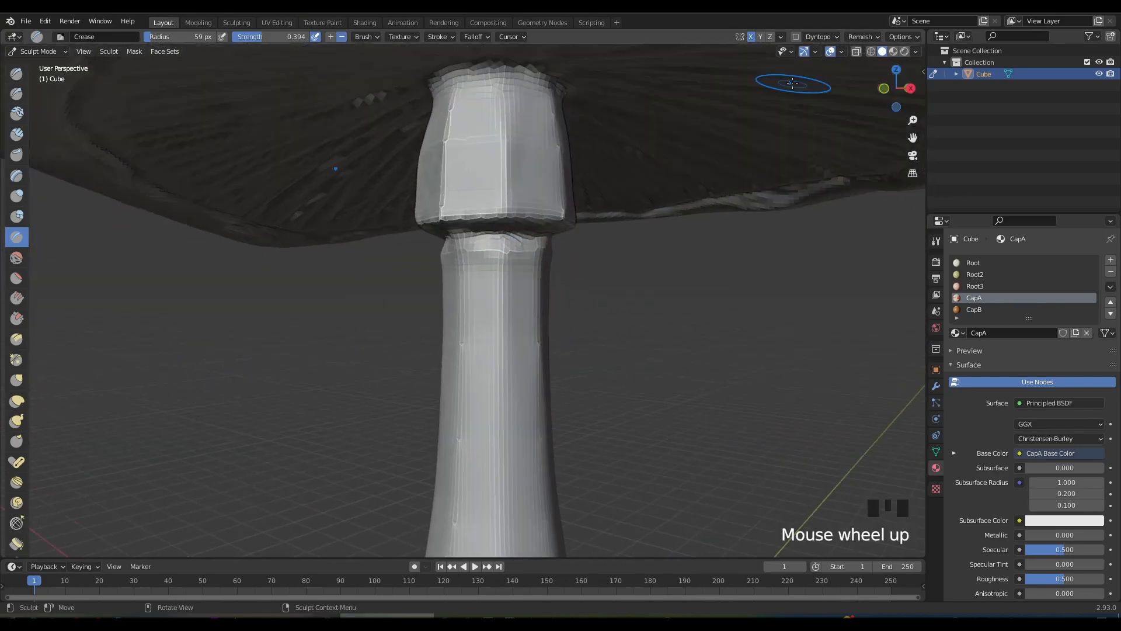
# Turn off X mirroring and pull the collar's lower edge down into drooping points with the Snake Hook brush at 74 px
pyautogui.click(752, 37)
pyautogui.click(16, 421)
pyautogui.moveTo(488, 231); pyautogui.dragTo(362, 238, button='middle')
pyautogui.press('f')
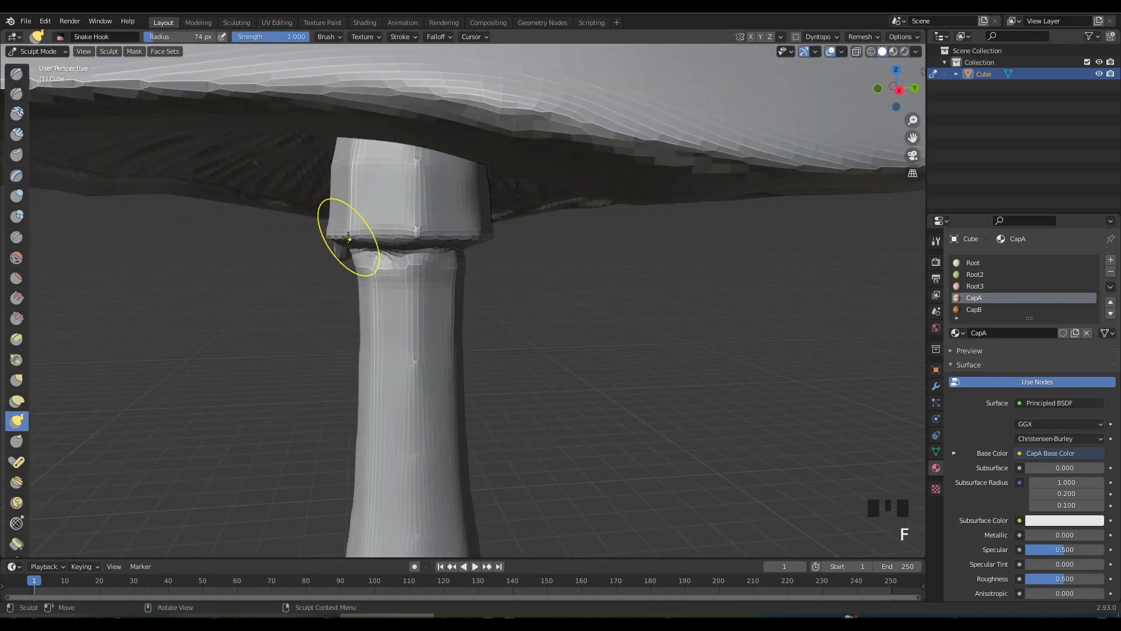
pyautogui.moveTo(349, 238); pyautogui.dragTo(350, 254)
pyautogui.moveTo(386, 251); pyautogui.dragTo(513, 233, button='middle')
pyautogui.moveTo(514, 233); pyautogui.dragTo(512, 257)
pyautogui.moveTo(512, 257)
pyautogui.mouseDown(button='middle')
pyautogui.moveTo(505, 280)
pyautogui.moveTo(461, 233)
pyautogui.mouseUp(button='middle')
pyautogui.moveTo(453, 214); pyautogui.dragTo(439, 229)
pyautogui.moveTo(420, 225)
pyautogui.keyDown('shift'); pyautogui.mouseDown(button='middle')
pyautogui.moveTo(346, 218)
pyautogui.moveTo(340, 243)
pyautogui.moveTo(444, 316)
pyautogui.moveTo(489, 294)
pyautogui.mouseUp(button='middle'); pyautogui.keyUp('shift')
# Switch to the Draw brush and smooth the stem and collar around the drooping points at up to 89 px radius
pyautogui.scroll(-5, 350, 245)
pyautogui.scroll(5, 489, 294)
pyautogui.press('f')
pyautogui.click(494, 293)
pyautogui.click(16, 74)
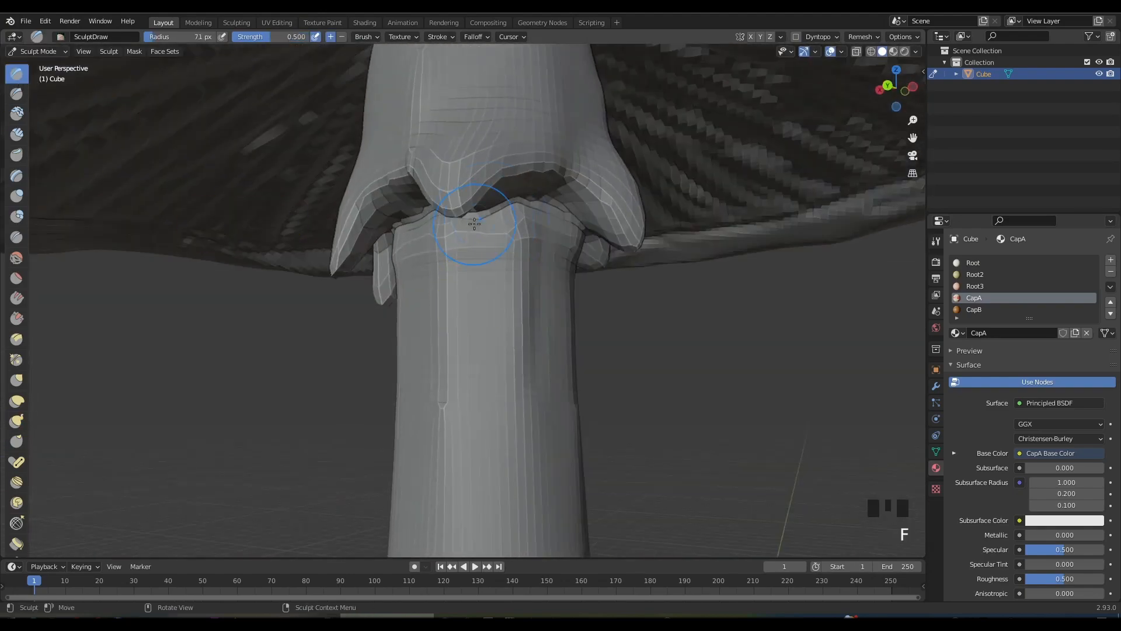
pyautogui.keyDown('shift'); pyautogui.moveTo(471, 221); pyautogui.dragTo(462, 224); pyautogui.keyUp('shift')
pyautogui.moveTo(462, 225)
pyautogui.mouseDown(button='middle')
pyautogui.moveTo(405, 245)
pyautogui.moveTo(281, 193)
pyautogui.mouseUp(button='middle')
pyautogui.keyDown('shift'); pyautogui.moveTo(280, 193); pyautogui.dragTo(269, 180); pyautogui.keyUp('shift')
pyautogui.moveTo(268, 180); pyautogui.dragTo(362, 187, button='middle')
pyautogui.keyDown('shift'); pyautogui.moveTo(362, 187); pyautogui.dragTo(529, 201, button='middle'); pyautogui.keyUp('shift')
pyautogui.keyDown('shift'); pyautogui.moveTo(422, 240); pyautogui.dragTo(416, 255); pyautogui.keyUp('shift')
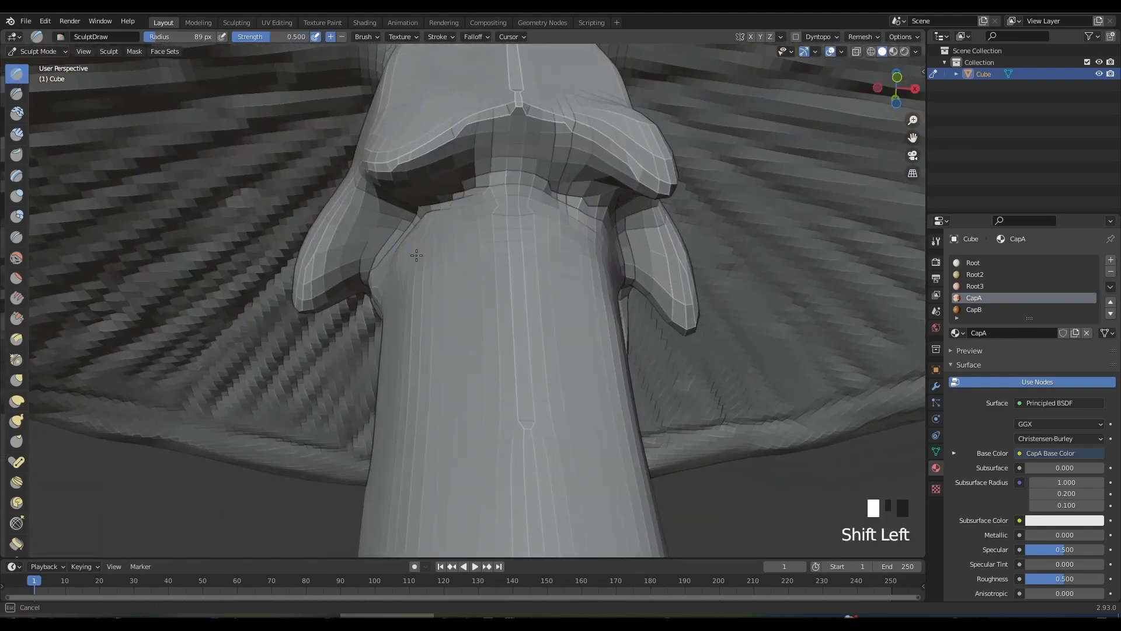
# Crease vertical folds up the collar between its drooping points with a 52 px Crease brush
pyautogui.moveTo(517, 82); pyautogui.dragTo(447, 131, button='middle')
pyautogui.moveTo(509, 201); pyautogui.dragTo(509, 158)
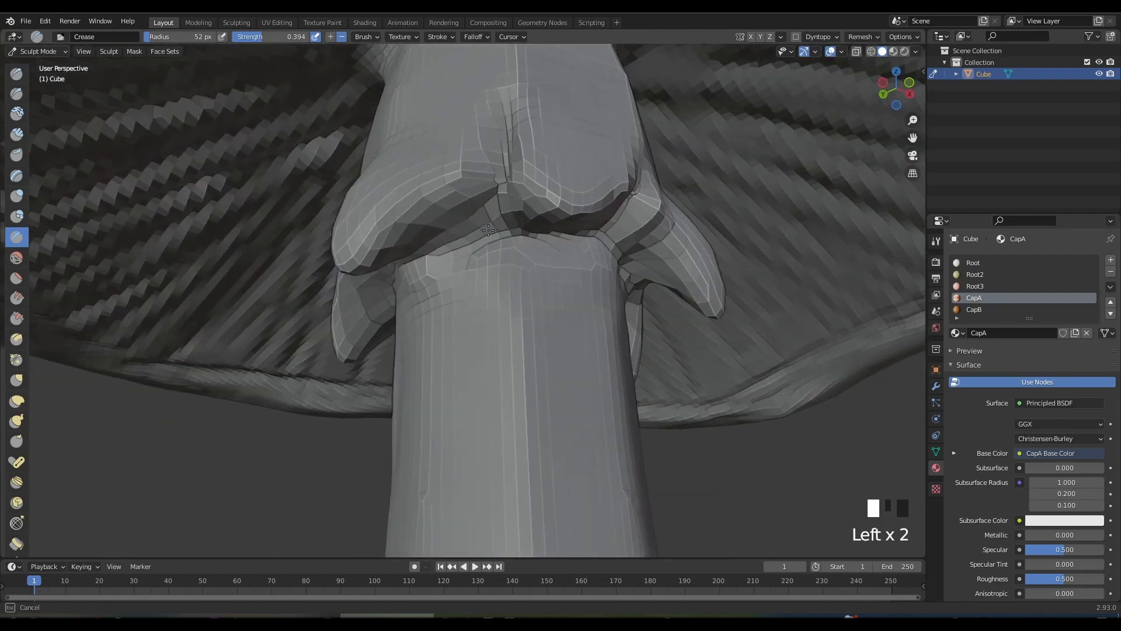
pyautogui.moveTo(509, 157); pyautogui.dragTo(455, 137, button='middle')
pyautogui.moveTo(499, 210); pyautogui.dragTo(499, 166)
pyautogui.moveTo(499, 167); pyautogui.dragTo(435, 186, button='middle')
pyautogui.moveTo(450, 182); pyautogui.dragTo(452, 153)
pyautogui.moveTo(526, 234); pyautogui.dragTo(500, 257, button='middle')
pyautogui.moveTo(500, 257); pyautogui.dragTo(504, 219)
# Crease the remaining side of the collar and smooth the surface around its points
pyautogui.moveTo(504, 199)
pyautogui.mouseDown(button='middle')
pyautogui.moveTo(409, 97)
pyautogui.moveTo(403, 175)
pyautogui.mouseUp(button='middle')
pyautogui.moveTo(408, 304); pyautogui.dragTo(408, 342)
pyautogui.moveTo(408, 343); pyautogui.dragTo(455, 327, button='middle')
pyautogui.keyDown('shift'); pyautogui.moveTo(462, 269); pyautogui.dragTo(460, 285); pyautogui.keyUp('shift')
pyautogui.scroll(-5, 460, 285)
pyautogui.moveTo(460, 285); pyautogui.dragTo(446, 333, button='middle')
pyautogui.scroll(2, 447, 351)
pyautogui.moveTo(446, 403); pyautogui.dragTo(438, 362, button='middle')
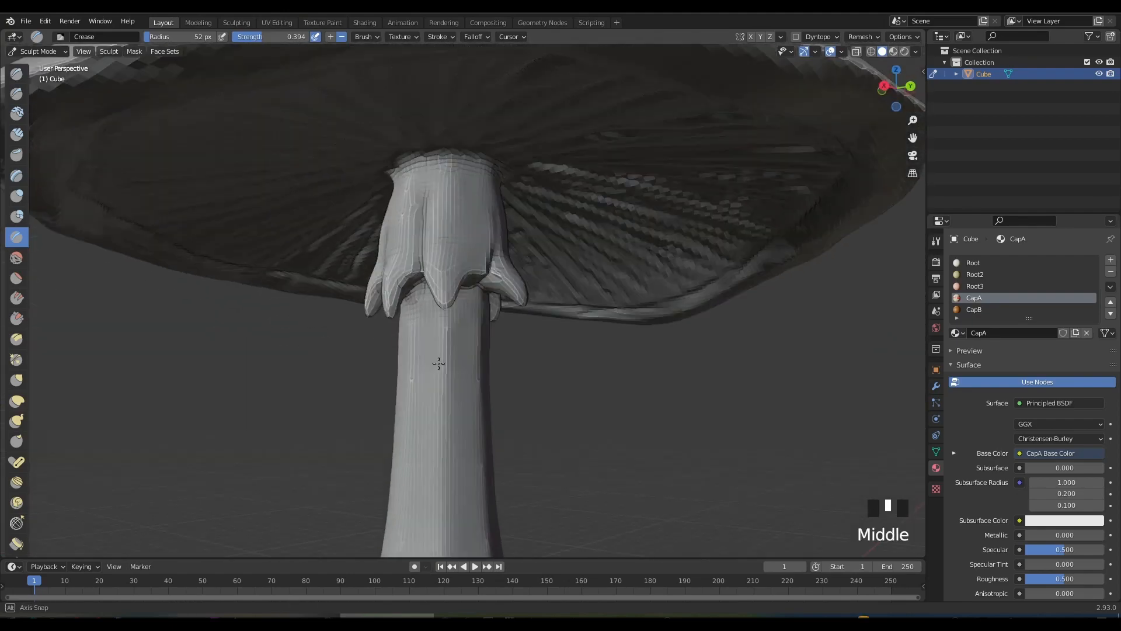
# Thicken the lower edge of the collar's flaps with the Inflate/Deflate brush at 55 px
pyautogui.press('i')
pyautogui.press('f')
pyautogui.click(461, 230)
pyautogui.moveTo(461, 231)
pyautogui.mouseDown(button='middle')
pyautogui.moveTo(457, 316)
pyautogui.moveTo(467, 274)
pyautogui.mouseUp(button='middle')
pyautogui.moveTo(467, 275); pyautogui.dragTo(497, 266)
pyautogui.moveTo(525, 286)
pyautogui.mouseDown(button='middle')
pyautogui.moveTo(510, 260)
pyautogui.moveTo(461, 245)
pyautogui.mouseUp(button='middle')
pyautogui.moveTo(429, 269); pyautogui.dragTo(442, 239)
pyautogui.scroll(-5, 442, 240)
pyautogui.scroll(3, 451, 368)
# Smooth the facets down the stem and around its base with a 118 px brush and X mirroring on
pyautogui.moveTo(442, 240)
pyautogui.mouseDown(button='middle')
pyautogui.moveTo(450, 369)
pyautogui.moveTo(408, 455)
pyautogui.mouseUp(button='middle')
pyautogui.keyDown('shift'); pyautogui.moveTo(362, 345); pyautogui.dragTo(295, 338); pyautogui.keyUp('shift')
pyautogui.moveTo(296, 338); pyautogui.dragTo(374, 234, button='middle')
pyautogui.moveTo(1021, 432); pyautogui.dragTo(1021, 362, button='middle')
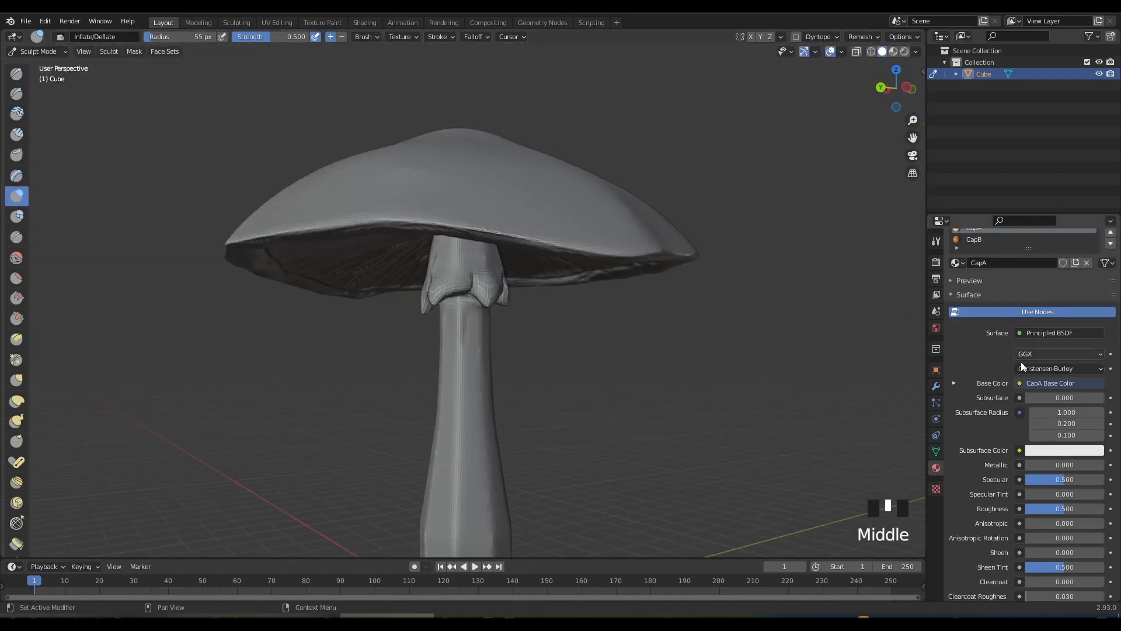
pyautogui.moveTo(526, 327); pyautogui.dragTo(496, 350, button='middle')
pyautogui.scroll(2, 496, 350)
pyautogui.keyDown('shift'); pyautogui.moveTo(499, 245); pyautogui.dragTo(498, 367); pyautogui.keyUp('shift')
pyautogui.keyDown('shift'); pyautogui.moveTo(498, 366); pyautogui.dragTo(535, 284, button='middle'); pyautogui.keyUp('shift')
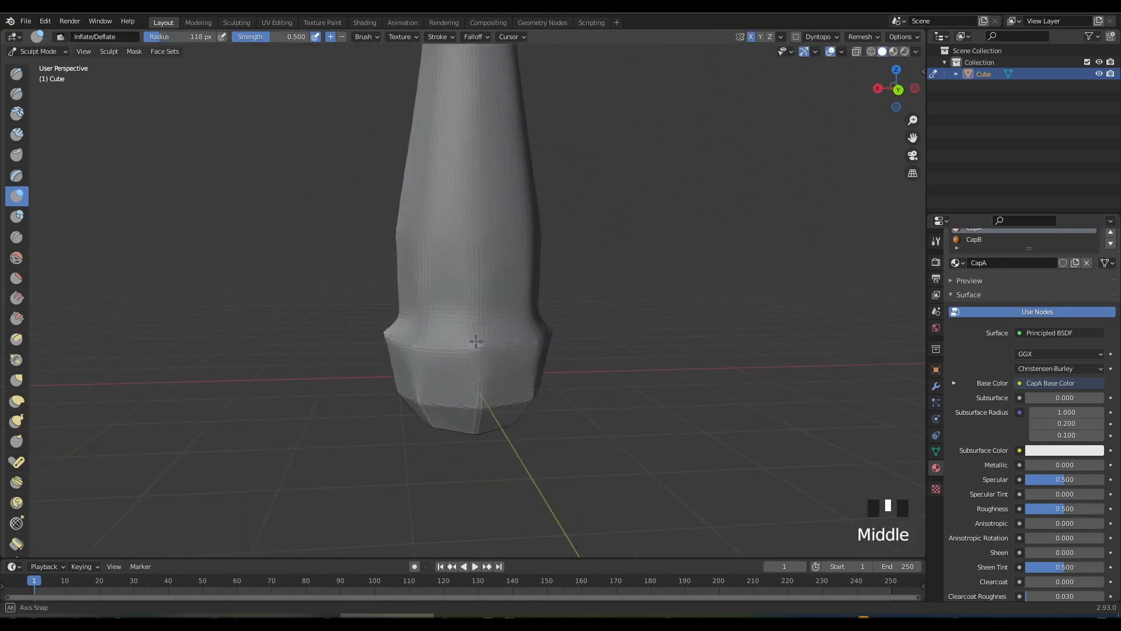
pyautogui.moveTo(434, 325); pyautogui.dragTo(489, 341, button='middle')
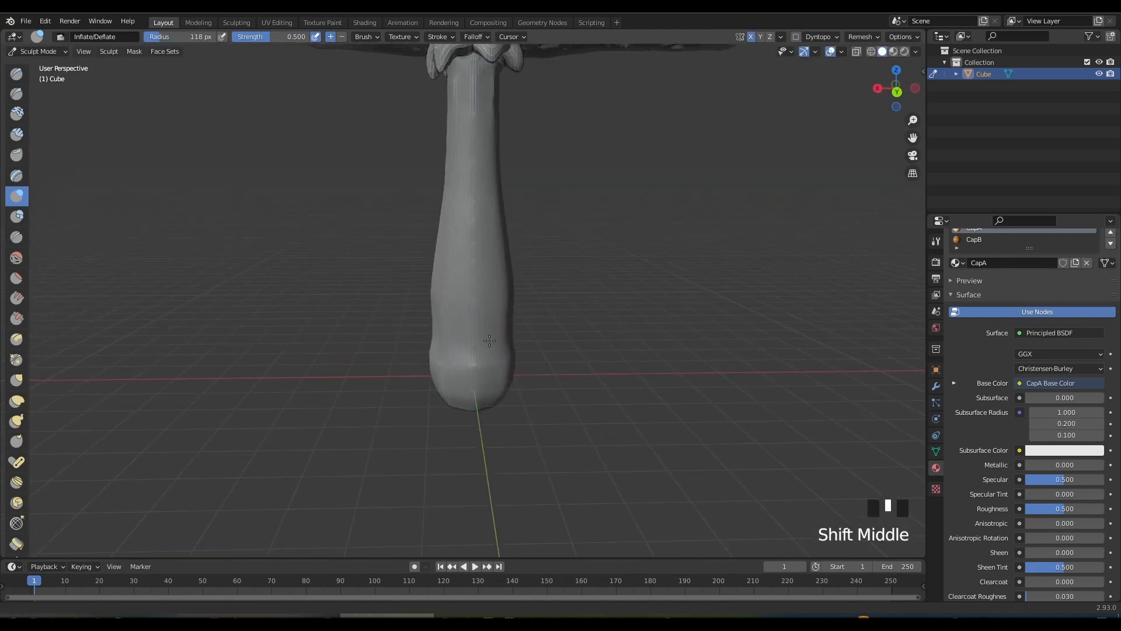
# Inflate the base of the stem into a fuller rounded bulb with the Inflate/Deflate brush
pyautogui.moveTo(442, 347); pyautogui.dragTo(450, 345)
pyautogui.moveTo(450, 344)
pyautogui.mouseDown(button='middle')
pyautogui.moveTo(543, 374)
pyautogui.moveTo(561, 333)
pyautogui.mouseUp(button='middle')
pyautogui.moveTo(438, 356); pyautogui.dragTo(423, 343)
pyautogui.moveTo(423, 342); pyautogui.dragTo(435, 321, button='middle')
# Smooth the inflated bulb and the lower stem with a 162 px brush
pyautogui.keyDown('shift'); pyautogui.moveTo(439, 292); pyautogui.dragTo(446, 220); pyautogui.keyUp('shift')
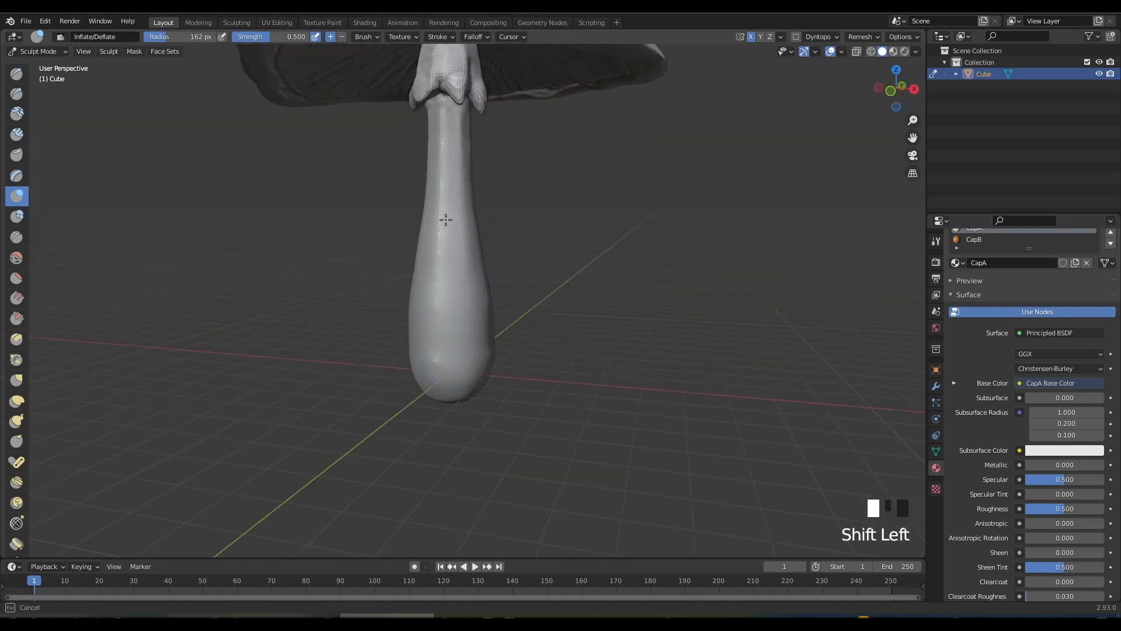
pyautogui.keyDown('shift'); pyautogui.moveTo(460, 284); pyautogui.dragTo(459, 316); pyautogui.keyUp('shift')
pyautogui.moveTo(459, 315); pyautogui.dragTo(468, 327, button='middle')
pyautogui.keyDown('shift'); pyautogui.moveTo(467, 327); pyautogui.dragTo(456, 303); pyautogui.keyUp('shift')
pyautogui.moveTo(455, 303); pyautogui.dragTo(525, 342, button='middle')
pyautogui.scroll(2, 505, 343)
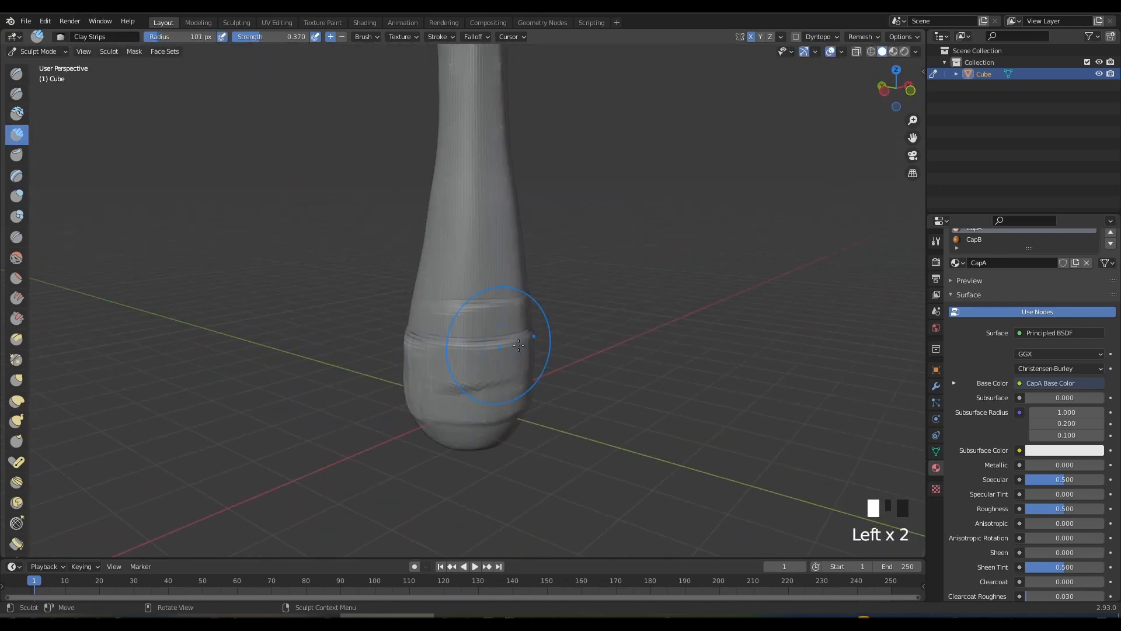
# Build up a raised band around the upper part of the bulb with the Clay Strips brush at 101 px
pyautogui.moveTo(418, 366); pyautogui.dragTo(264, 326, button='middle')
pyautogui.click(265, 325)
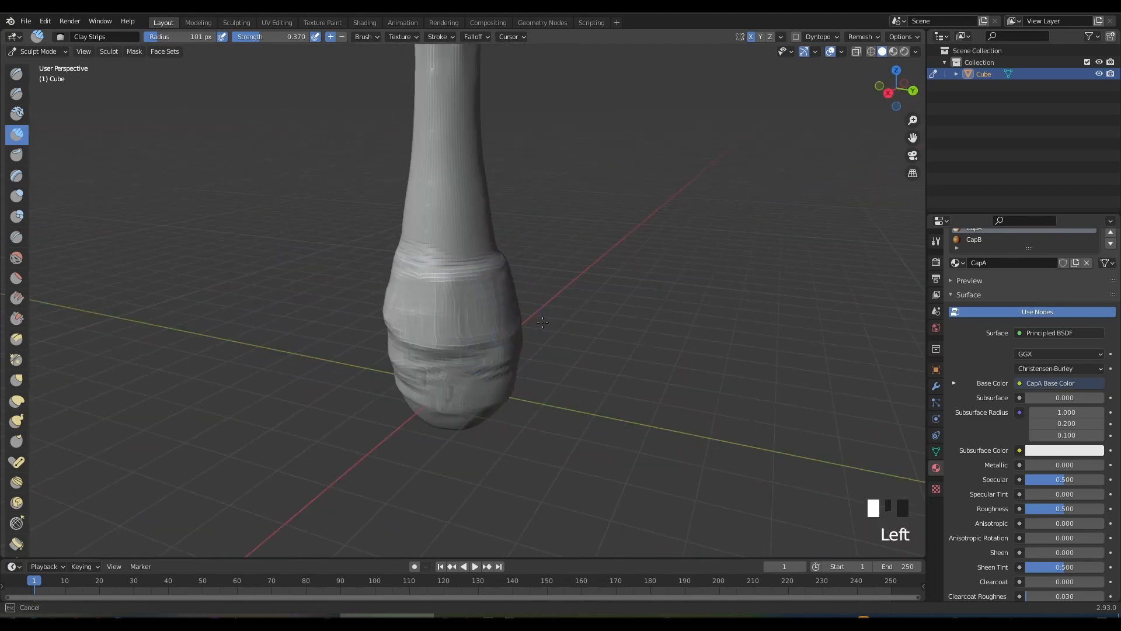
pyautogui.moveTo(543, 323); pyautogui.dragTo(526, 327)
pyautogui.moveTo(525, 327); pyautogui.dragTo(313, 348, button='middle')
# Add clay around the lower part of the bulb with the Clay Strips brush at 67 px
pyautogui.press('f')
pyautogui.moveTo(456, 386); pyautogui.dragTo(403, 394)
pyautogui.moveTo(403, 395); pyautogui.dragTo(467, 374, button='middle')
pyautogui.moveTo(490, 374); pyautogui.dragTo(432, 379)
pyautogui.moveTo(432, 379); pyautogui.dragTo(503, 392, button='middle')
pyautogui.moveTo(409, 398)
pyautogui.mouseDown()
pyautogui.moveTo(460, 412)
pyautogui.moveTo(570, 377)
pyautogui.moveTo(489, 400)
pyautogui.mouseUp()
pyautogui.moveTo(488, 400); pyautogui.dragTo(501, 329, button='middle')
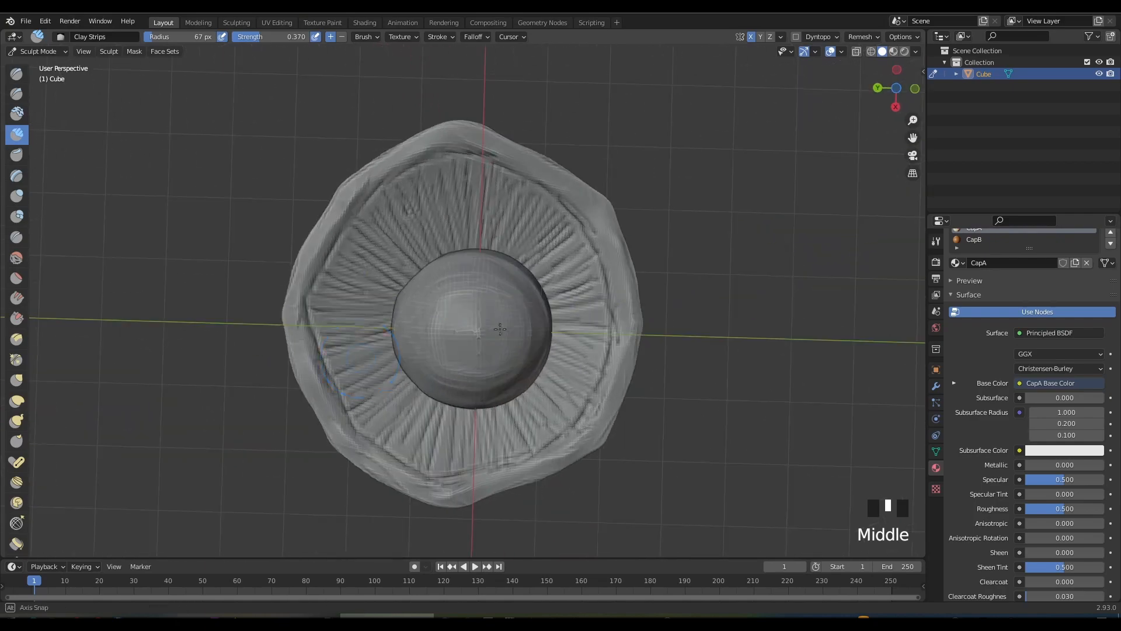
# Widen the bottom of the stem into a broad base with the Elastic Deform brush at 101 px
pyautogui.moveTo(463, 288); pyautogui.dragTo(466, 252, button='middle')
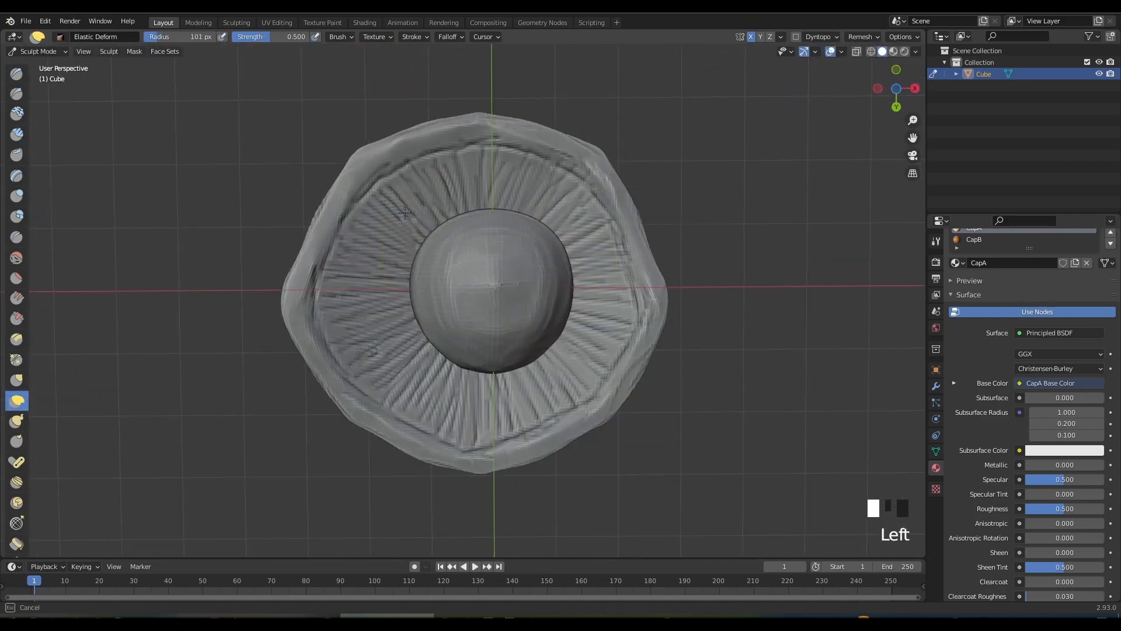
pyautogui.moveTo(455, 183); pyautogui.dragTo(430, 433, button='middle')
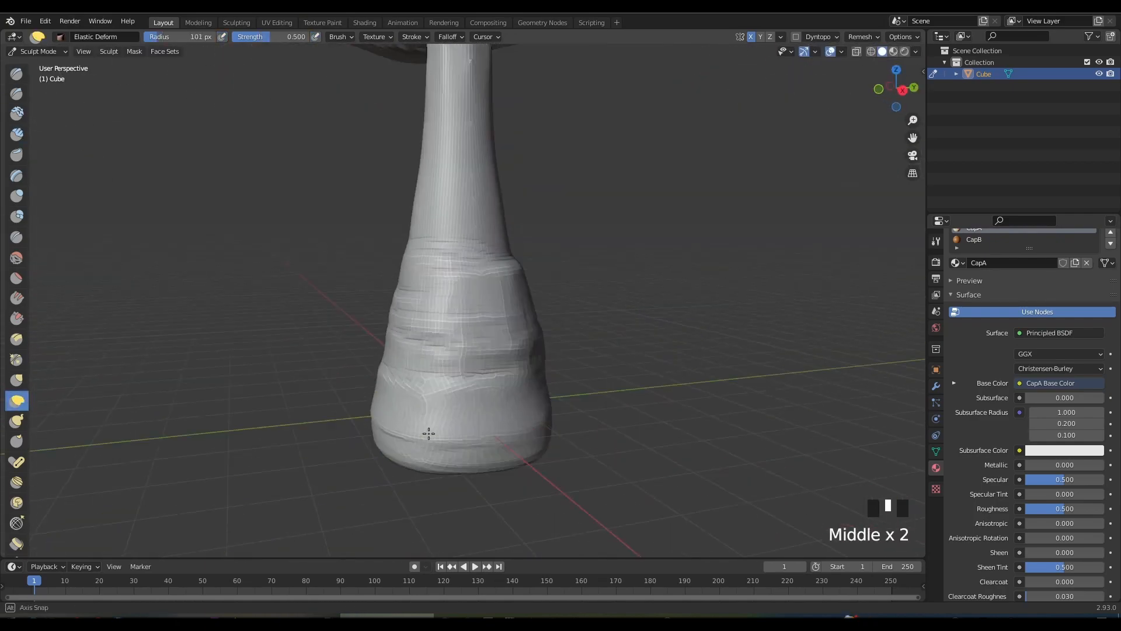
pyautogui.scroll(7, 485, 349)
# Build up the uneven rings around the bulb with the Draw brush at strength 0.164 and X mirroring on
pyautogui.click(512, 393)
pyautogui.press('x')
pyautogui.hotkey('shift', 'f')
pyautogui.click(577, 368)
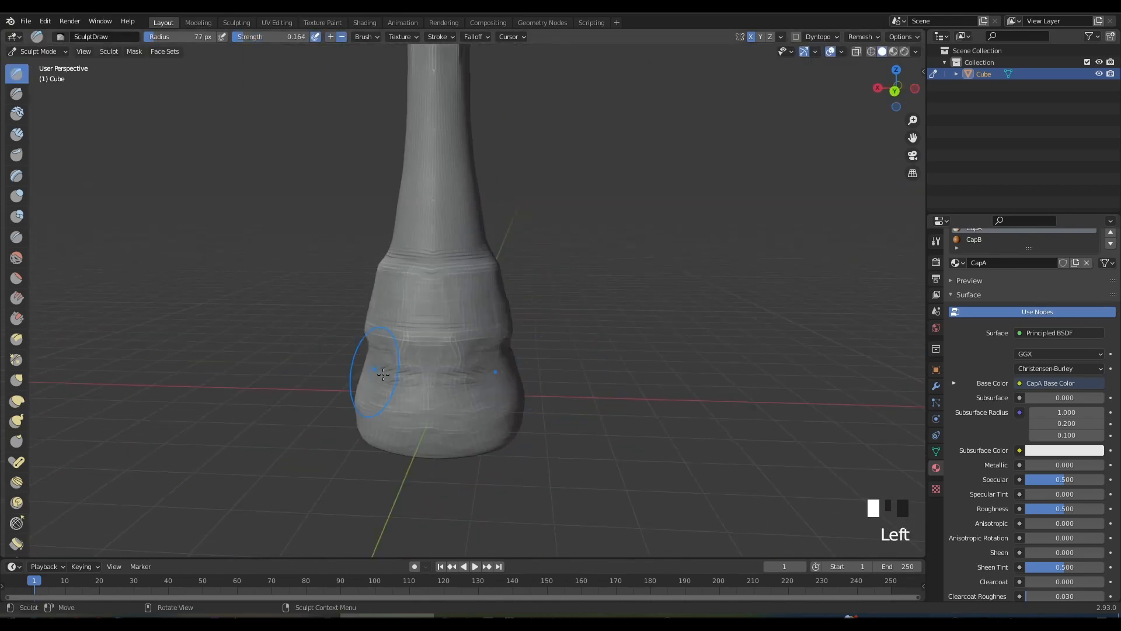
pyautogui.moveTo(457, 432)
pyautogui.mouseDown(button='middle')
pyautogui.moveTo(450, 401)
pyautogui.moveTo(501, 343)
pyautogui.moveTo(514, 374)
pyautogui.mouseUp(button='middle')
pyautogui.click(501, 343)
pyautogui.moveTo(420, 350); pyautogui.dragTo(467, 358)
pyautogui.moveTo(467, 358); pyautogui.dragTo(418, 386, button='middle')
pyautogui.moveTo(456, 362); pyautogui.dragTo(418, 368)
pyautogui.moveTo(418, 368); pyautogui.dragTo(491, 351, button='middle')
pyautogui.moveTo(491, 350); pyautogui.dragTo(420, 366)
pyautogui.moveTo(421, 366); pyautogui.dragTo(479, 376, button='middle')
pyautogui.moveTo(479, 382); pyautogui.dragTo(500, 392)
# Turn off X mirroring and set the Draw brush's strength to 0.364
pyautogui.click(752, 39)
pyautogui.moveTo(500, 392)
pyautogui.mouseDown(button='middle')
pyautogui.moveTo(543, 374)
pyautogui.moveTo(479, 362)
pyautogui.mouseUp(button='middle')
pyautogui.click(492, 356)
pyautogui.moveTo(275, 37); pyautogui.dragTo(292, 36)
pyautogui.scroll(-4, 466, 350)
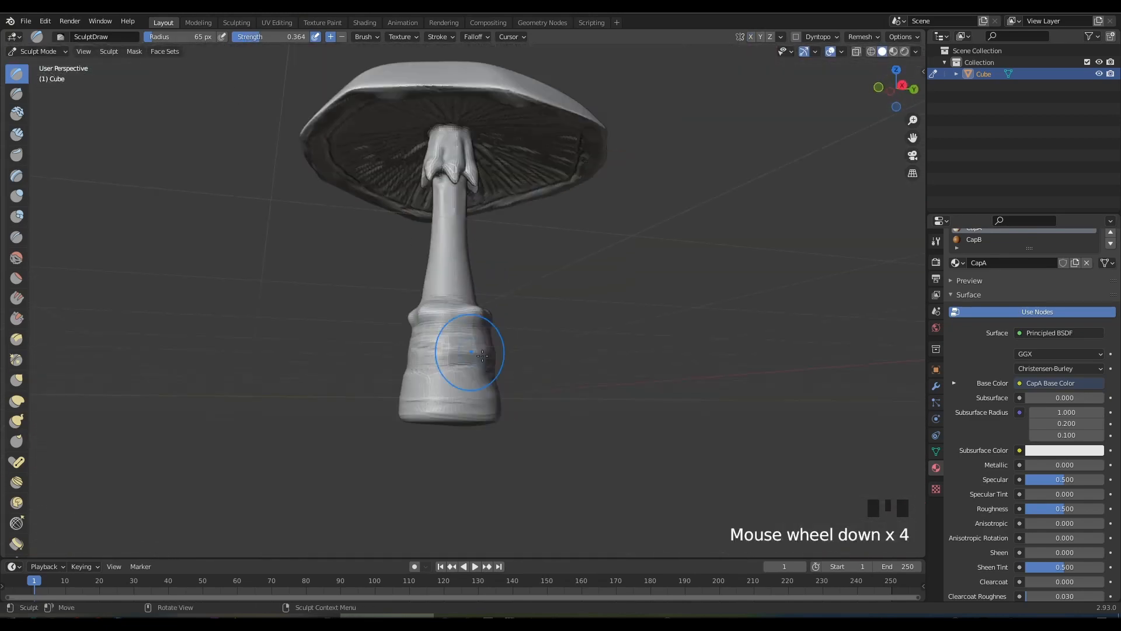
# Smooth the bottom edge of the bulb all the way around with the 65 px brush
pyautogui.scroll(1, 508, 455)
pyautogui.moveTo(508, 456); pyautogui.dragTo(420, 433, button='middle')
pyautogui.keyDown('shift'); pyautogui.moveTo(426, 435); pyautogui.dragTo(479, 441); pyautogui.keyUp('shift')
pyautogui.moveTo(479, 441); pyautogui.dragTo(426, 436, button='middle')
pyautogui.keyDown('shift'); pyautogui.moveTo(426, 435); pyautogui.dragTo(479, 439); pyautogui.keyUp('shift')
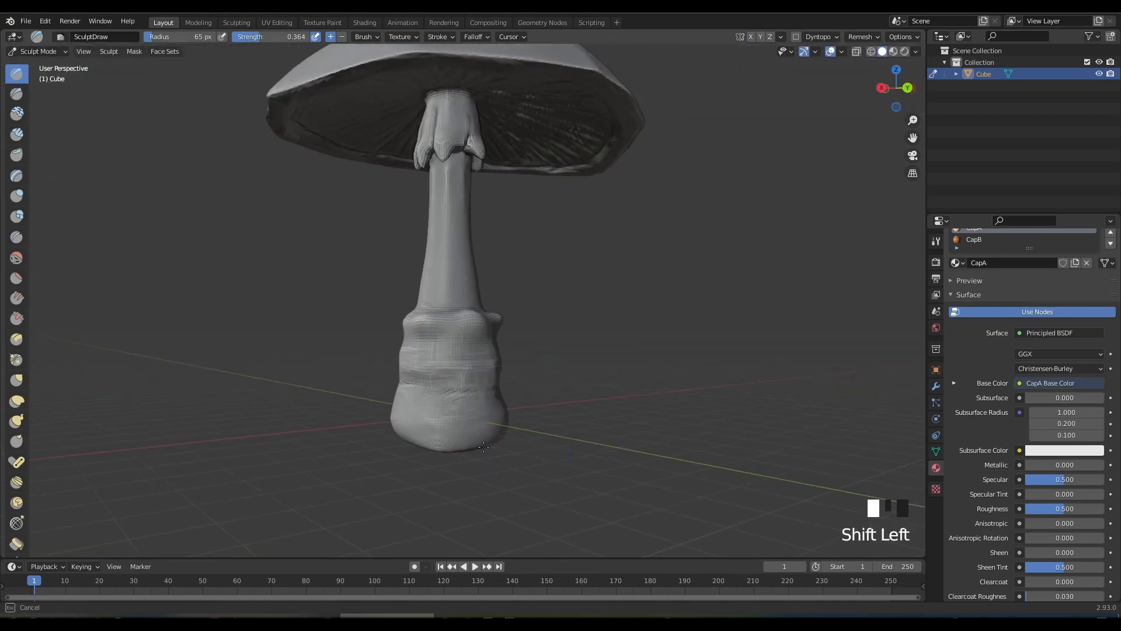
pyautogui.moveTo(479, 439); pyautogui.dragTo(432, 435, button='middle')
pyautogui.moveTo(432, 435)
pyautogui.keyDown('shift'); pyautogui.mouseDown()
pyautogui.moveTo(525, 437)
pyautogui.moveTo(485, 440)
pyautogui.mouseUp(); pyautogui.keyUp('shift')
pyautogui.moveTo(485, 439)
pyautogui.mouseDown(button='middle')
pyautogui.moveTo(476, 438)
pyautogui.moveTo(532, 395)
pyautogui.mouseUp(button='middle')
# Pull pointed flaps outward from the bulb's upper ring with the Snake Hook brush at 79 px
pyautogui.scroll(2, 533, 395)
pyautogui.click(16, 420)
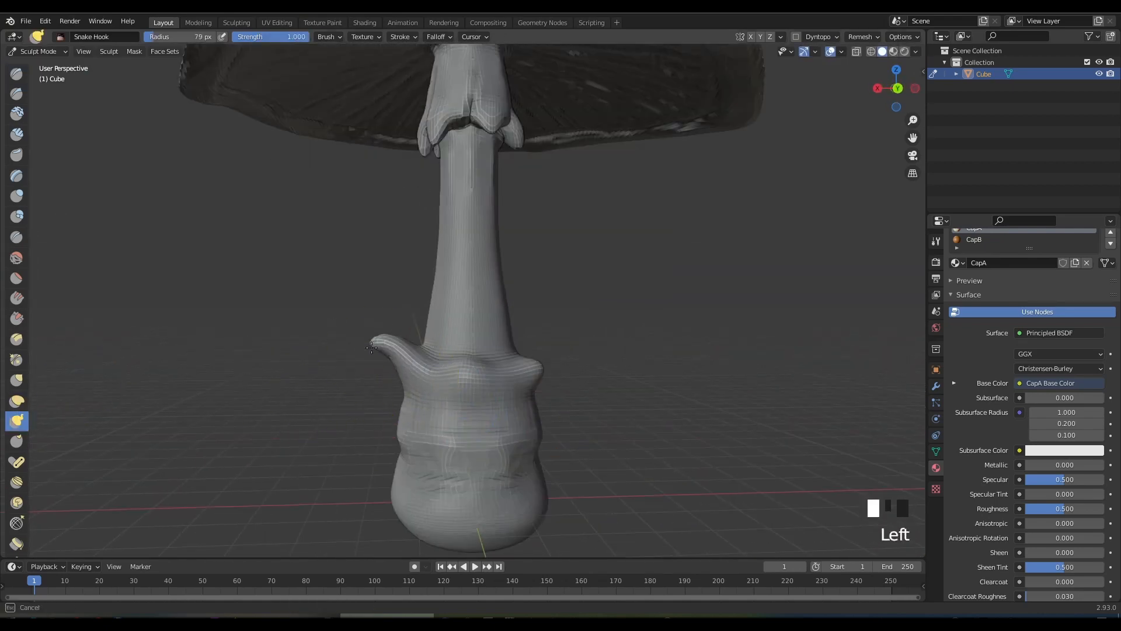
pyautogui.moveTo(372, 348); pyautogui.dragTo(444, 350, button='middle')
pyautogui.moveTo(514, 356); pyautogui.dragTo(540, 333)
pyautogui.moveTo(540, 333); pyautogui.dragTo(479, 362, button='middle')
# Reduce the Snake Hook brush to 43 px and pull the short side lump of the ring into a pointed flap
pyautogui.scroll(2, 479, 362)
pyautogui.press('f')
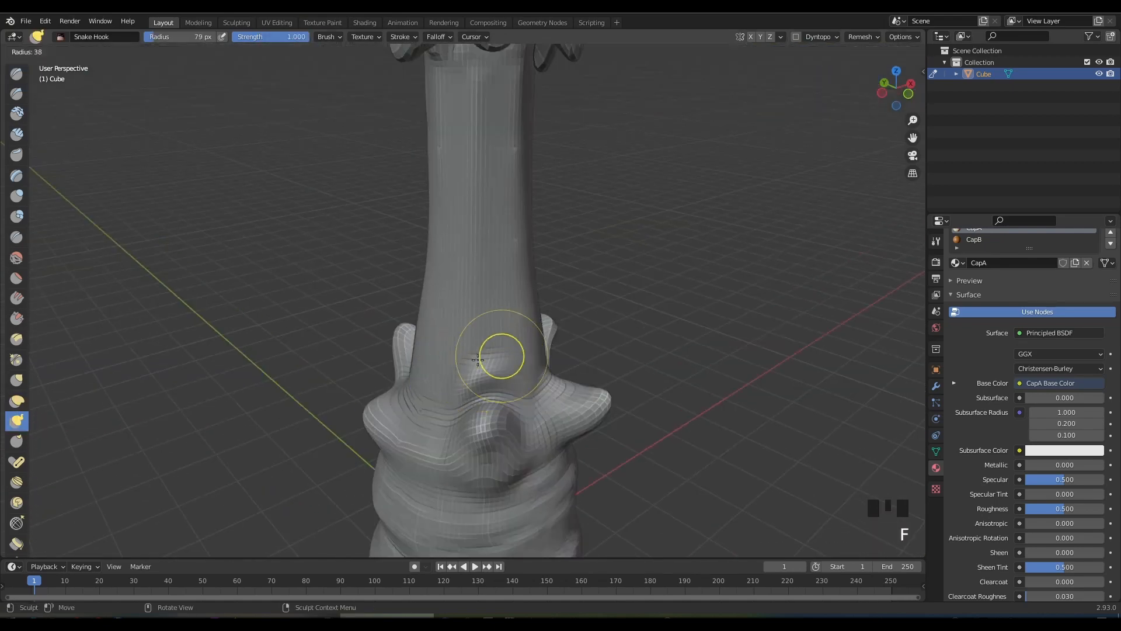
pyautogui.click(478, 359)
pyautogui.scroll(-3, 407, 387)
pyautogui.moveTo(406, 364); pyautogui.dragTo(395, 343, button='middle')
# Cut a crease around the junction of the stem and the flaps with the Crease brush at 43 px and 0.303 strength
pyautogui.hotkey('shift', 'c')
pyautogui.scroll(2, 400, 388)
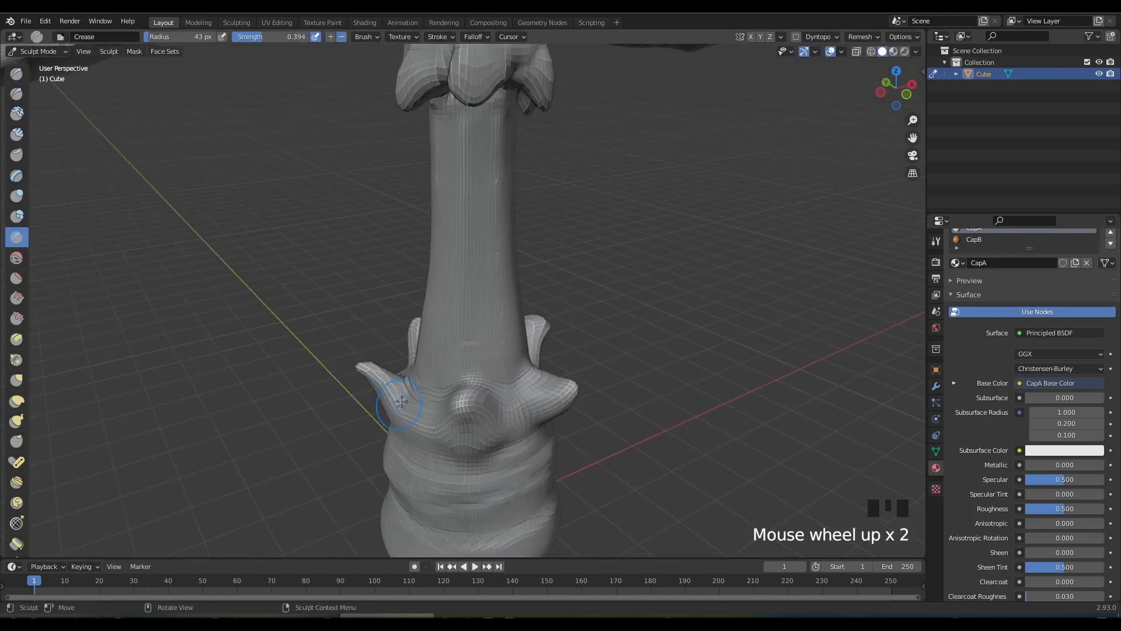
pyautogui.keyDown('shift'); pyautogui.moveTo(401, 388); pyautogui.dragTo(497, 350, button='middle'); pyautogui.keyUp('shift')
pyautogui.click(543, 353)
pyautogui.moveTo(429, 393); pyautogui.dragTo(485, 403, button='middle')
pyautogui.moveTo(485, 403)
pyautogui.mouseDown()
pyautogui.moveTo(497, 405)
pyautogui.moveTo(467, 403)
pyautogui.mouseUp()
pyautogui.moveTo(427, 397); pyautogui.dragTo(497, 400, button='middle')
pyautogui.moveTo(502, 395); pyautogui.dragTo(483, 396)
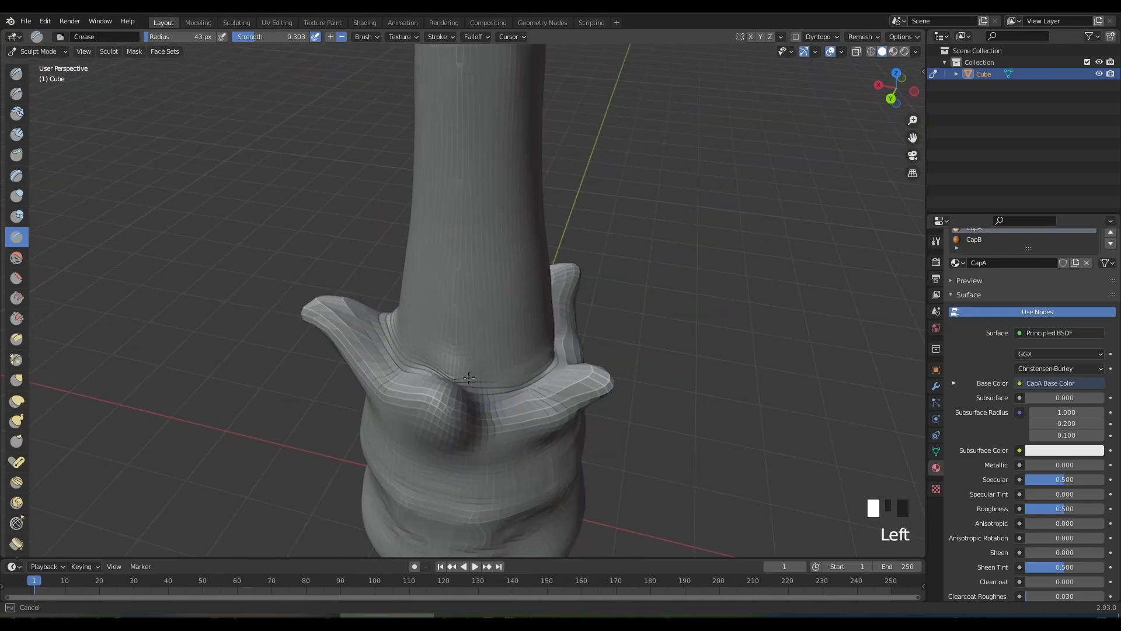
pyautogui.moveTo(437, 386)
pyautogui.mouseDown(button='middle')
pyautogui.moveTo(483, 419)
pyautogui.moveTo(476, 400)
pyautogui.mouseUp(button='middle')
pyautogui.moveTo(456, 404); pyautogui.dragTo(485, 409)
pyautogui.moveTo(421, 421); pyautogui.dragTo(467, 398, button='middle')
pyautogui.moveTo(420, 418); pyautogui.dragTo(393, 424)
pyautogui.moveTo(393, 424); pyautogui.dragTo(485, 418, button='middle')
pyautogui.moveTo(450, 403); pyautogui.dragTo(494, 436)
# Carve irregular grooves along the stem with the Crease brush at 30 px and 24 px
pyautogui.moveTo(462, 242); pyautogui.dragTo(467, 251, button='middle')
pyautogui.scroll(5, 464, 257)
pyautogui.press('f')
pyautogui.click(486, 351)
pyautogui.moveTo(486, 350); pyautogui.dragTo(438, 345, button='middle')
pyautogui.moveTo(451, 362); pyautogui.dragTo(451, 300)
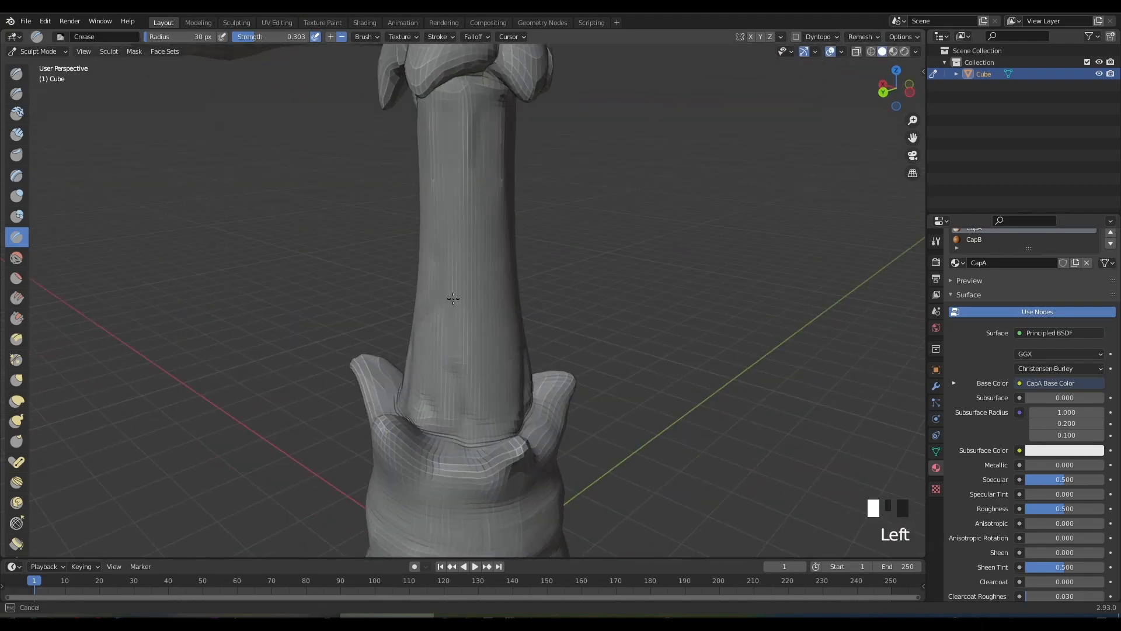
pyautogui.moveTo(451, 301); pyautogui.dragTo(438, 304, button='middle')
pyautogui.scroll(2, 439, 305)
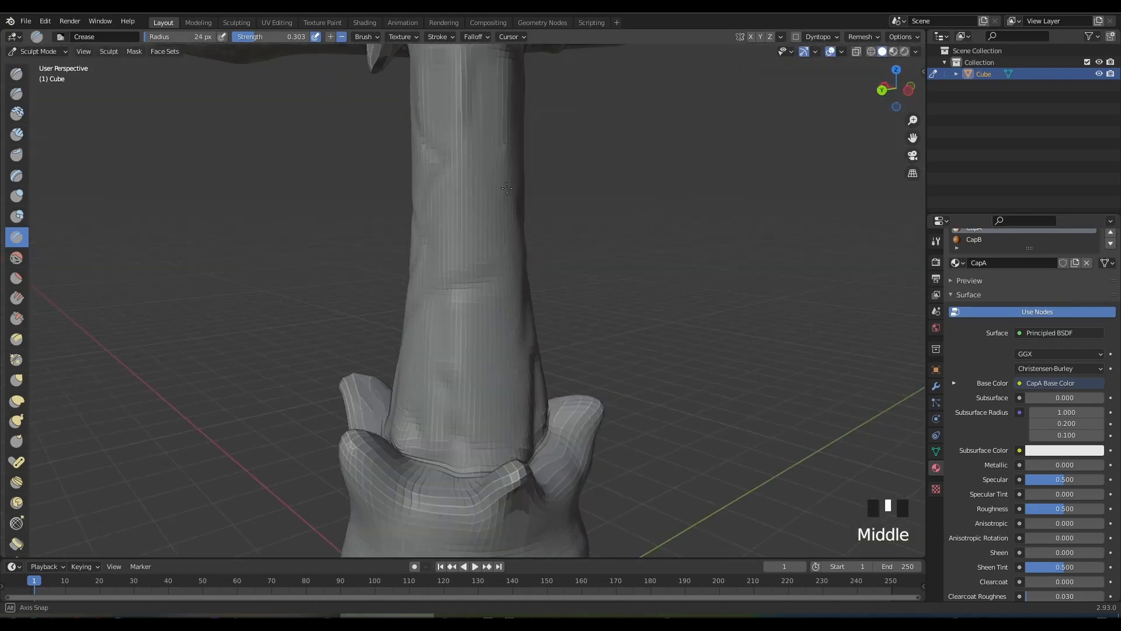
pyautogui.moveTo(507, 188); pyautogui.dragTo(467, 245, button='middle')
pyautogui.moveTo(461, 374); pyautogui.dragTo(450, 438)
# Enlarge the Crease brush to 56 px and deepen the folds around the flaps above the bulb
pyautogui.scroll(-5, 453, 409)
pyautogui.moveTo(453, 409); pyautogui.dragTo(491, 380, button='middle')
pyautogui.scroll(3, 490, 374)
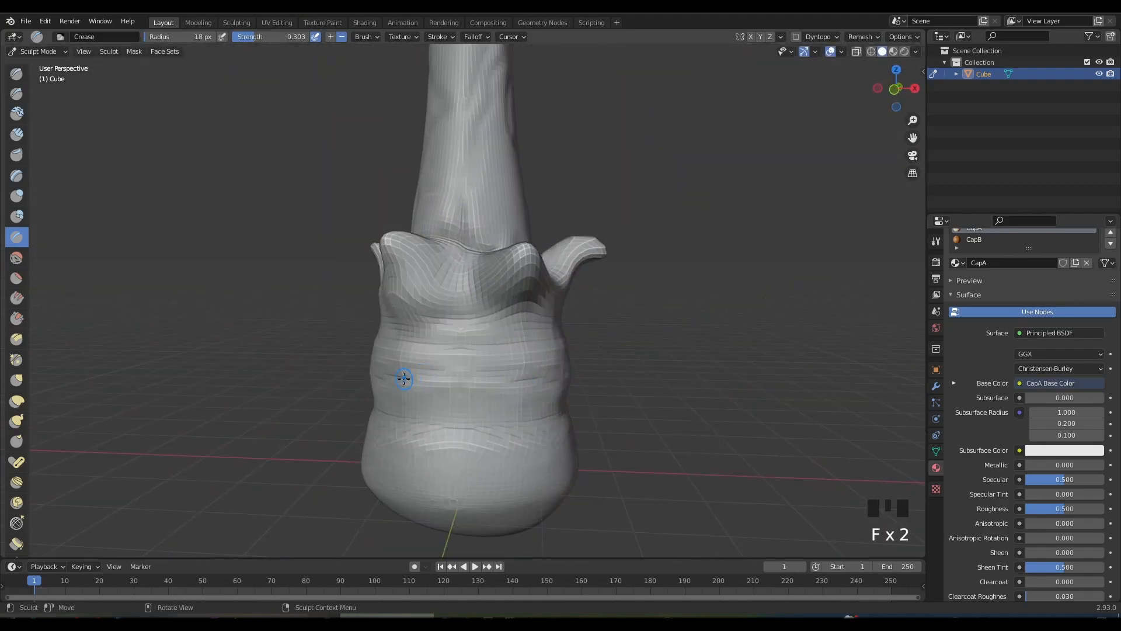
pyautogui.moveTo(603, 434); pyautogui.dragTo(606, 431)
pyautogui.scroll(-4, 526, 397)
pyautogui.moveTo(456, 386); pyautogui.dragTo(549, 363, button='middle')
pyautogui.scroll(3, 548, 363)
pyautogui.press('f')
pyautogui.click(561, 327)
pyautogui.moveTo(518, 268); pyautogui.dragTo(521, 296)
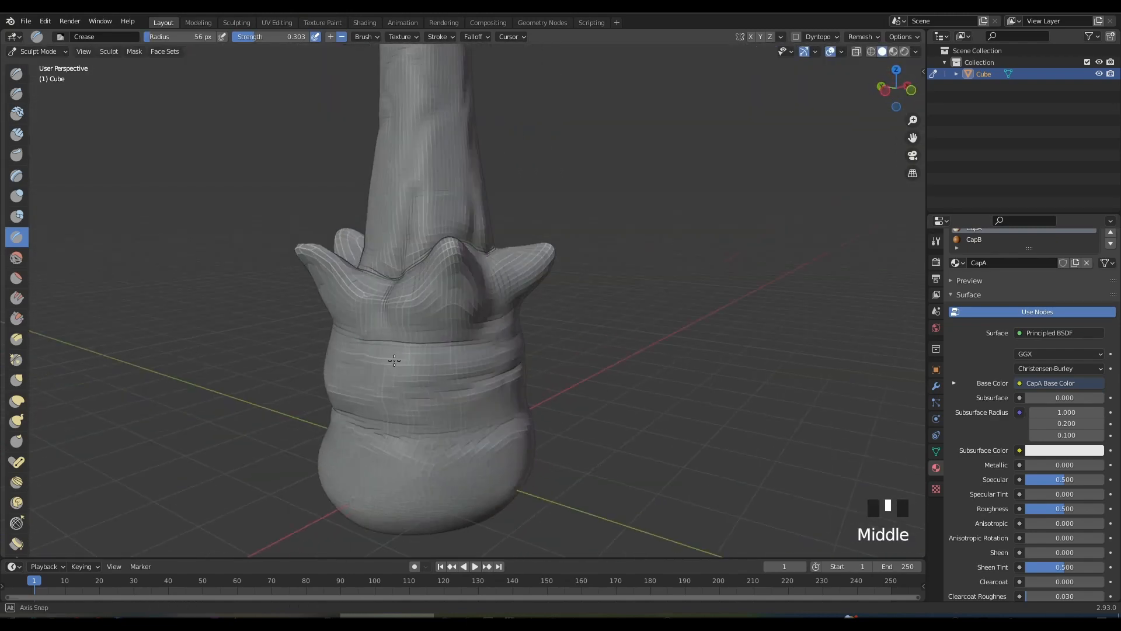
# Crease the line beneath the flaps and the grooves between the bulb's rings
pyautogui.moveTo(394, 360); pyautogui.dragTo(408, 357, button='middle')
pyautogui.scroll(1, 409, 358)
pyautogui.moveTo(433, 353); pyautogui.dragTo(564, 345)
pyautogui.press('f')
pyautogui.moveTo(564, 345)
pyautogui.mouseDown(button='middle')
pyautogui.moveTo(441, 380)
pyautogui.moveTo(473, 357)
pyautogui.moveTo(525, 347)
pyautogui.moveTo(479, 351)
pyautogui.mouseUp(button='middle')
pyautogui.click(428, 371)
pyautogui.moveTo(316, 349); pyautogui.dragTo(356, 352)
# Carve sharp splits between neighbouring flaps with the Crease brush at 34 px
pyautogui.press('f')
pyautogui.click(420, 268)
pyautogui.moveTo(356, 352)
pyautogui.keyDown('shift'); pyautogui.mouseDown(button='middle')
pyautogui.moveTo(431, 270)
pyautogui.moveTo(461, 257)
pyautogui.mouseUp(button='middle'); pyautogui.keyUp('shift')
pyautogui.moveTo(383, 216); pyautogui.dragTo(388, 243)
pyautogui.moveTo(388, 243); pyautogui.dragTo(467, 245, button='middle')
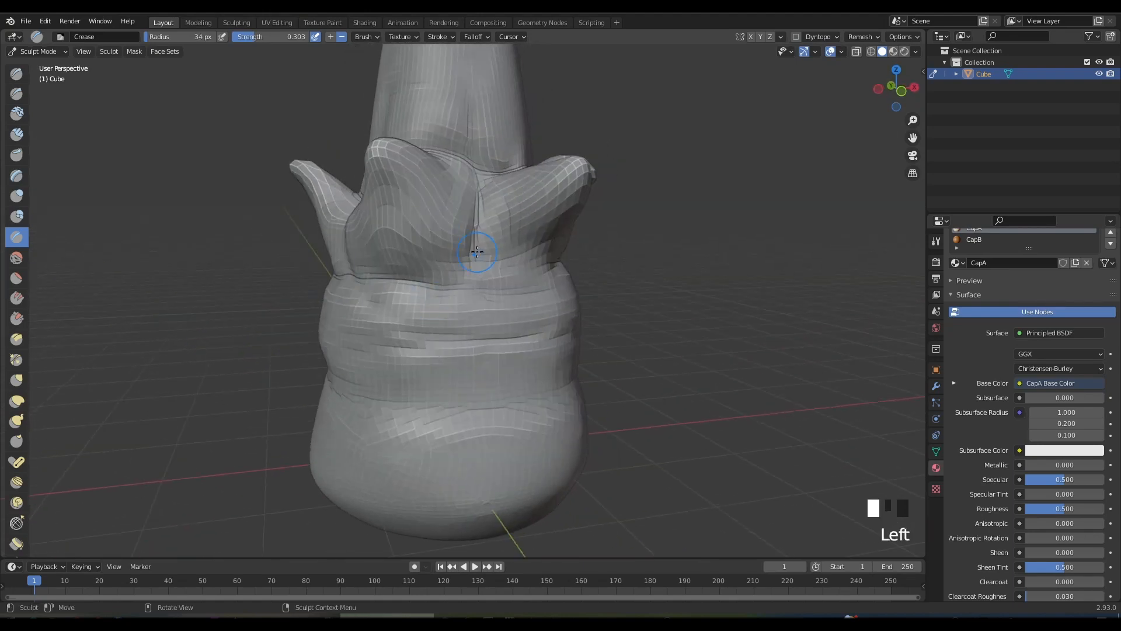
pyautogui.moveTo(478, 252); pyautogui.dragTo(476, 267)
pyautogui.moveTo(535, 304); pyautogui.dragTo(362, 324, button='middle')
pyautogui.moveTo(483, 210); pyautogui.dragTo(480, 242)
pyautogui.moveTo(505, 295); pyautogui.dragTo(477, 299, button='middle')
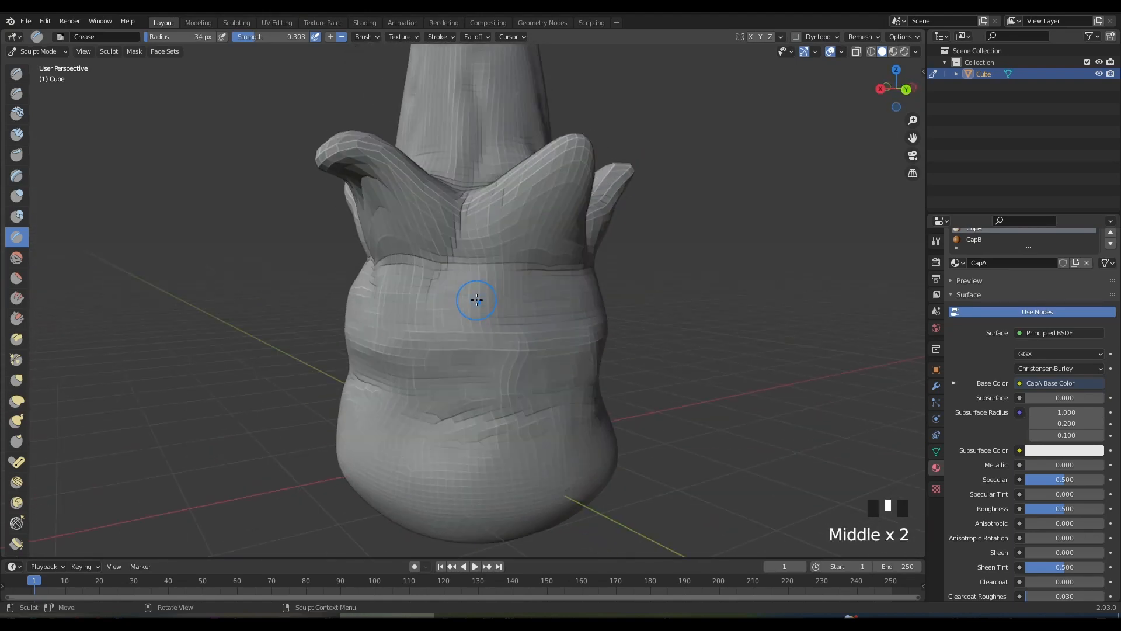
pyautogui.moveTo(487, 278); pyautogui.dragTo(491, 261)
pyautogui.moveTo(543, 303); pyautogui.dragTo(452, 304, button='middle')
# Carve vertical cracks down the lower bulb with the 34 px Crease brush
pyautogui.keyDown('shift'); pyautogui.moveTo(563, 473); pyautogui.dragTo(586, 372, button='middle'); pyautogui.keyUp('shift')
pyautogui.moveTo(467, 373)
pyautogui.mouseDown(button='middle')
pyautogui.moveTo(561, 363)
pyautogui.moveTo(584, 345)
pyautogui.mouseUp(button='middle')
pyautogui.moveTo(416, 292); pyautogui.dragTo(423, 403)
pyautogui.moveTo(439, 345); pyautogui.dragTo(447, 403)
pyautogui.moveTo(525, 362); pyautogui.dragTo(444, 350, button='middle')
pyautogui.moveTo(456, 327); pyautogui.dragTo(450, 459)
pyautogui.scroll(2, 499, 395)
pyautogui.moveTo(514, 374)
pyautogui.mouseDown(button='middle')
pyautogui.moveTo(498, 396)
pyautogui.moveTo(479, 315)
pyautogui.mouseUp(button='middle')
pyautogui.moveTo(492, 349); pyautogui.dragTo(525, 283)
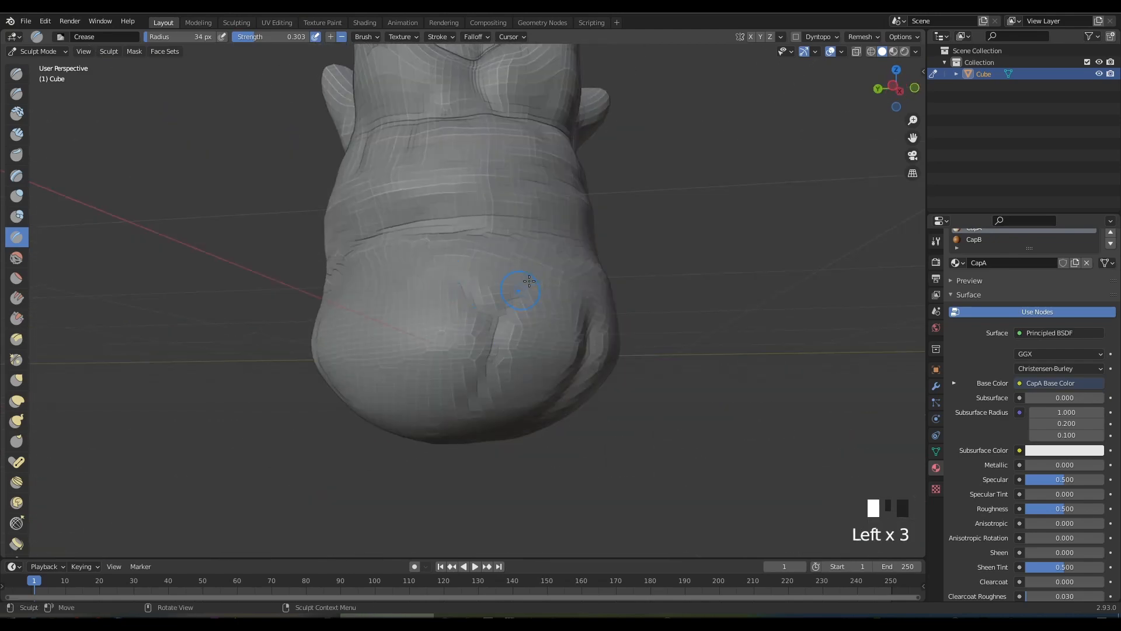
# Bend the stem and tilt the cap with the Pose brush at 361 px
pyautogui.moveTo(596, 362); pyautogui.dragTo(521, 402, button='middle')
pyautogui.scroll(-4, 557, 350)
pyautogui.moveTo(561, 349); pyautogui.dragTo(484, 339, button='middle')
pyautogui.keyDown('shift'); pyautogui.moveTo(491, 257); pyautogui.dragTo(479, 373, button='middle'); pyautogui.keyUp('shift')
pyautogui.moveTo(525, 362); pyautogui.dragTo(489, 347, button='middle')
pyautogui.scroll(-2, 455, 344)
pyautogui.moveTo(486, 270); pyautogui.dragTo(474, 239)
pyautogui.press('f')
pyautogui.click(517, 227)
pyautogui.moveTo(447, 229); pyautogui.dragTo(263, 280, button='middle')
pyautogui.scroll(-1, 72, 344)
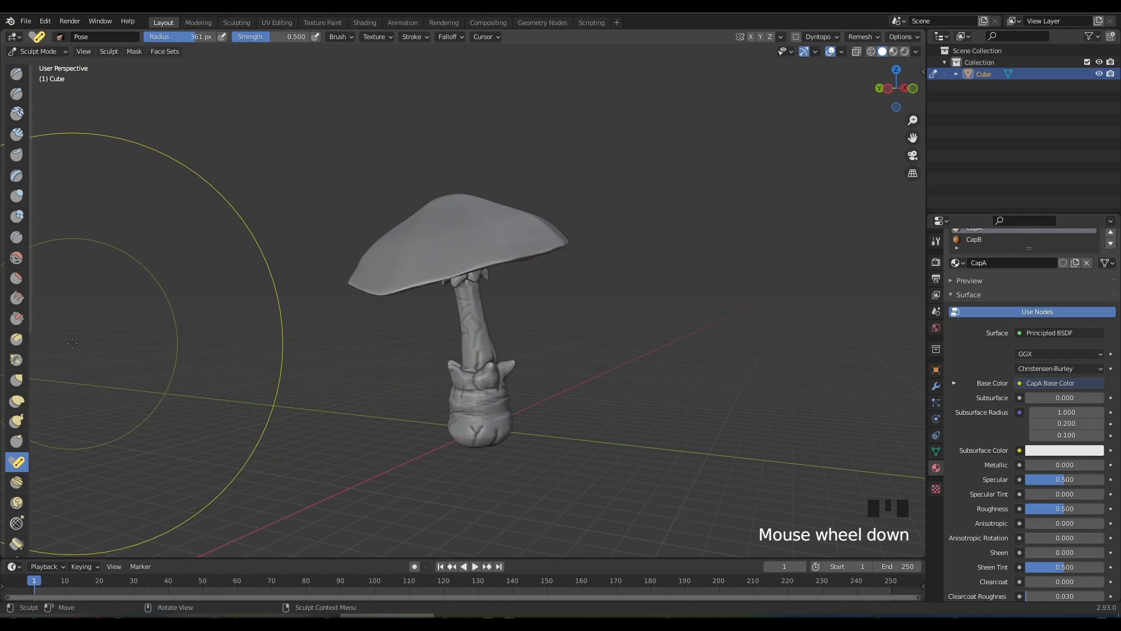
# Tilt the cap further with the Rotate brush
pyautogui.click(17, 503)
pyautogui.press('f')
pyautogui.moveTo(645, 225)
pyautogui.mouseDown(button='middle')
pyautogui.moveTo(669, 279)
pyautogui.moveTo(610, 202)
pyautogui.mouseUp(button='middle')
pyautogui.click(656, 278)
pyautogui.moveTo(459, 268)
pyautogui.mouseDown()
pyautogui.moveTo(446, 273)
pyautogui.moveTo(452, 252)
pyautogui.mouseUp()
pyautogui.moveTo(409, 192)
pyautogui.mouseDown(button='middle')
pyautogui.moveTo(333, 170)
pyautogui.moveTo(204, 189)
pyautogui.mouseUp(button='middle')
# Return to Object Mode, deselect the mushroom and inspect it from all sides
pyautogui.press('Tab')
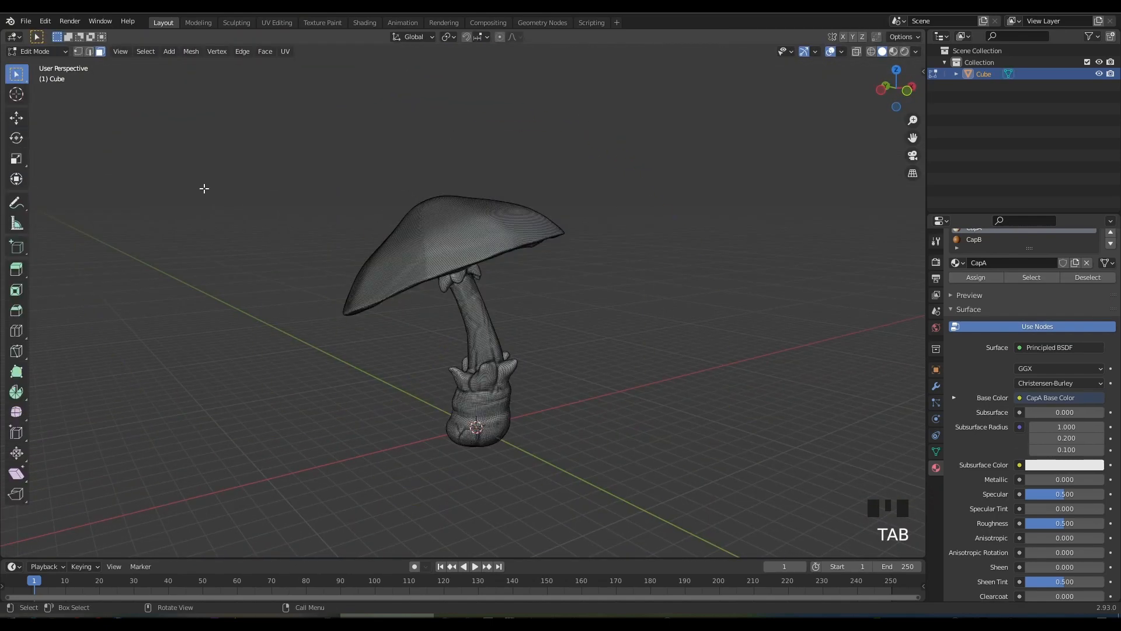
pyautogui.press('Tab')
pyautogui.doubleClick(593, 369)
pyautogui.keyDown('shift'); pyautogui.moveTo(593, 369); pyautogui.dragTo(644, 354, button='middle'); pyautogui.keyUp('shift')
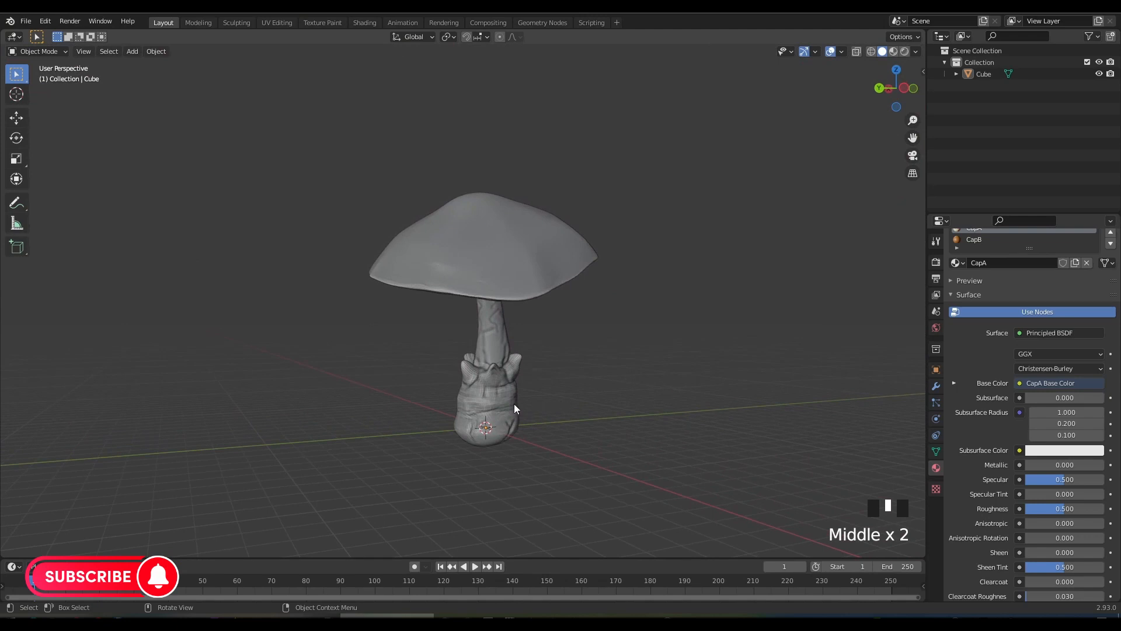
pyautogui.moveTo(511, 410); pyautogui.dragTo(727, 410, button='middle')
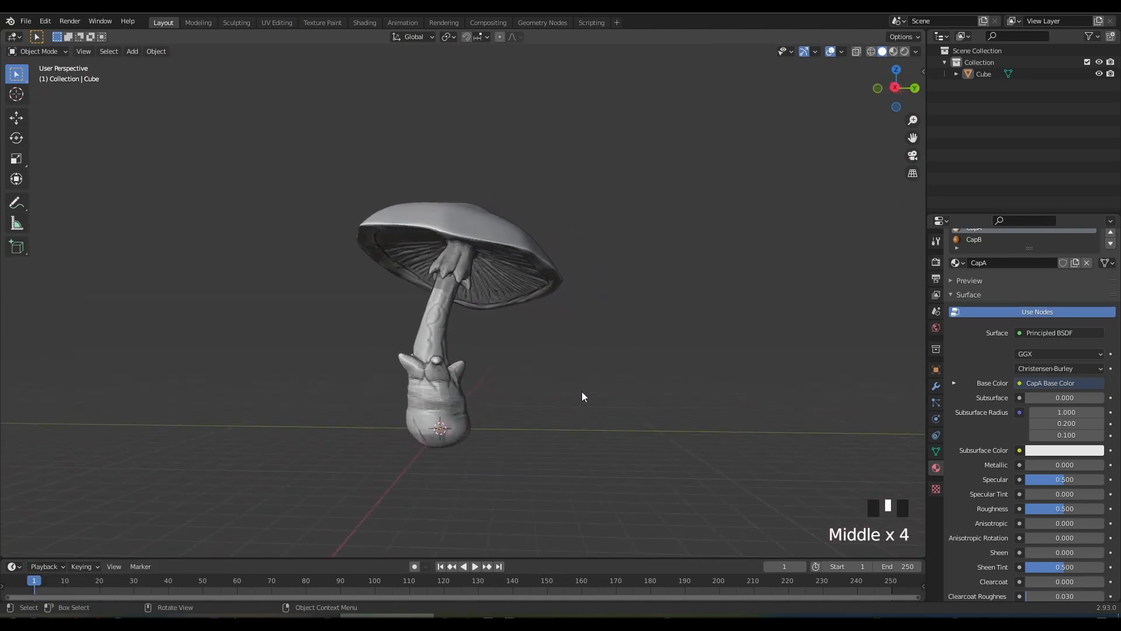
pyautogui.moveTo(581, 397); pyautogui.dragTo(737, 404, button='middle')
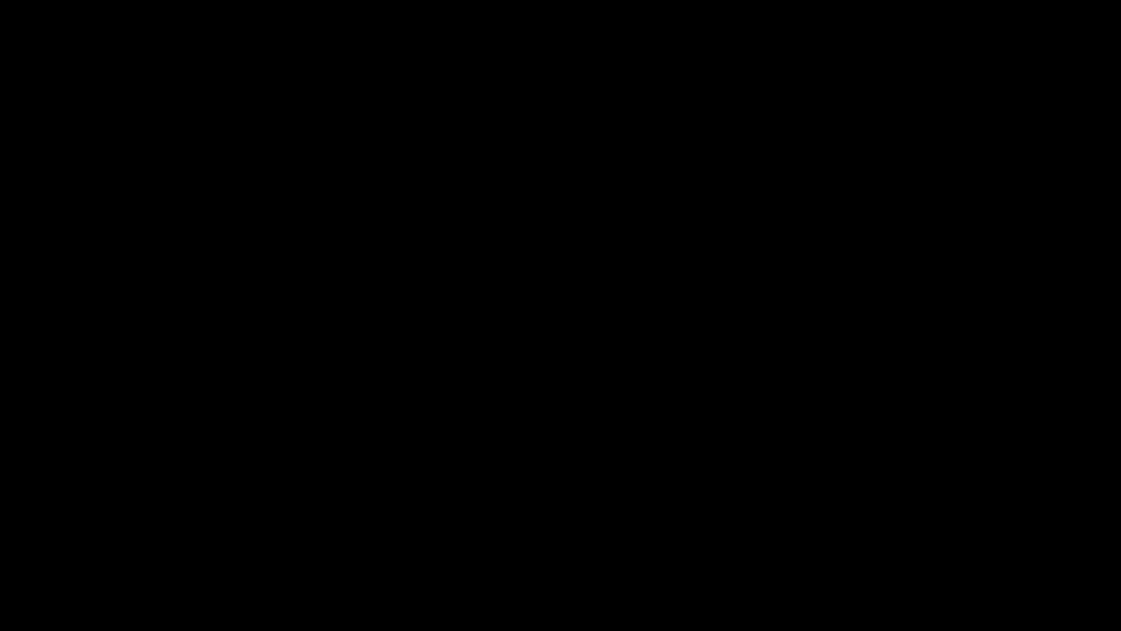